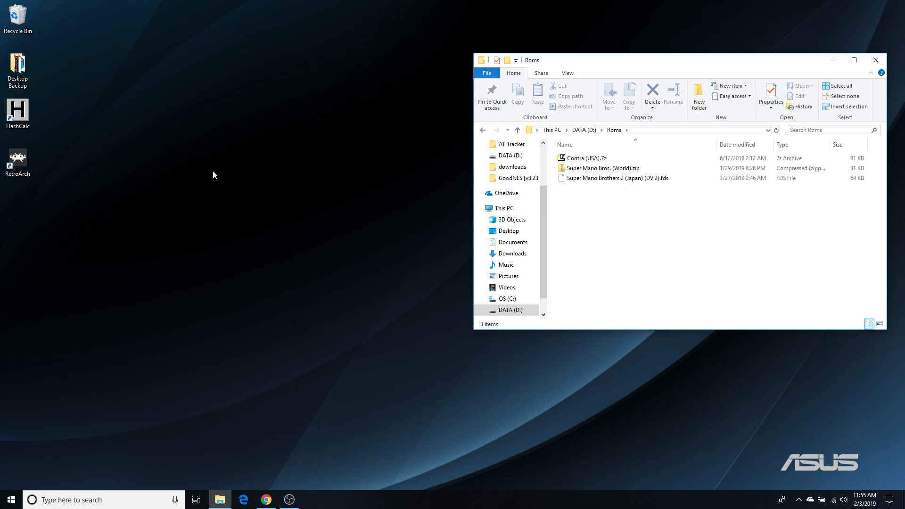
Launch RetroArch in full screen and go to the Nintendo - Family Computer Disk System playlist.
double_click(18, 164)
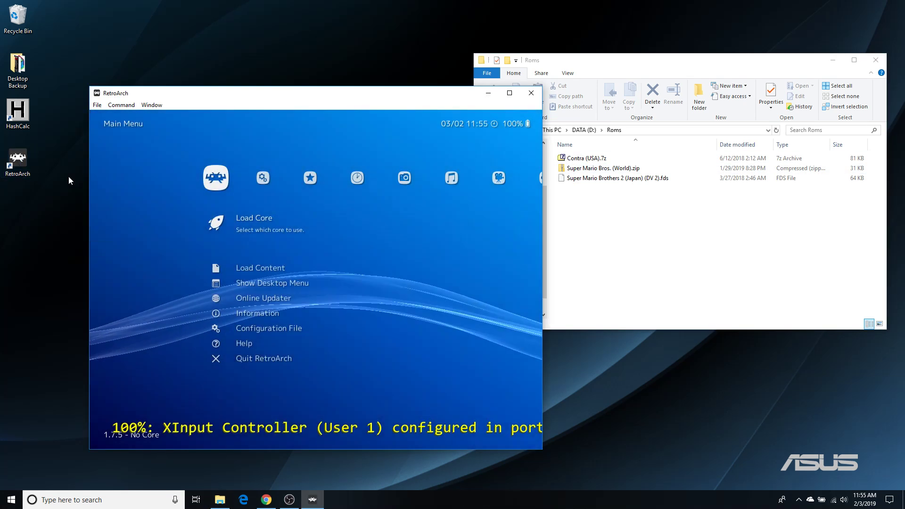
key("f")
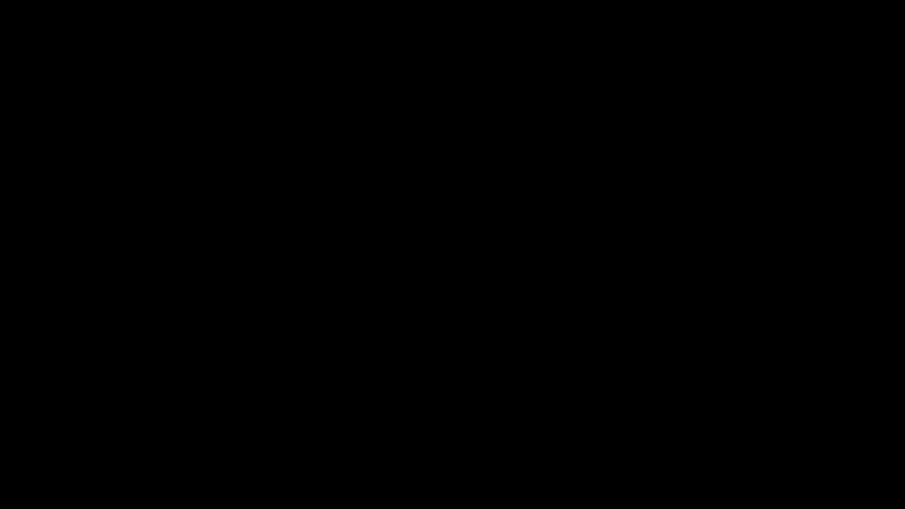
key("Right")
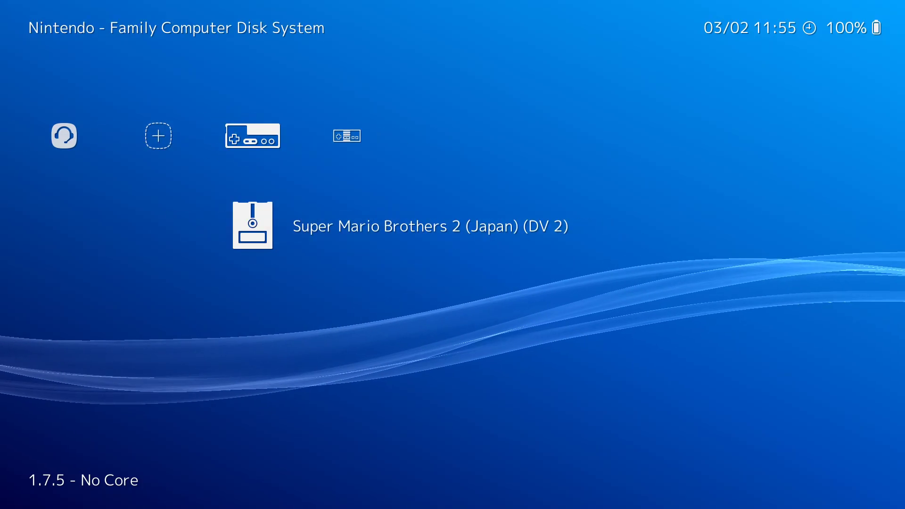
key("Right")
key("Left")
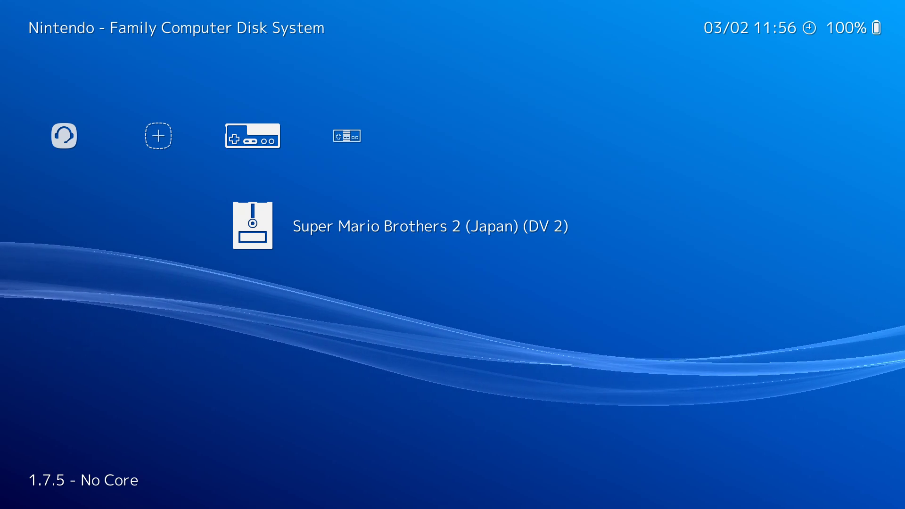
Look through the games in the Nintendo Entertainment System playlist and compare it with the Family Computer Disk System playlist.
key("Right")
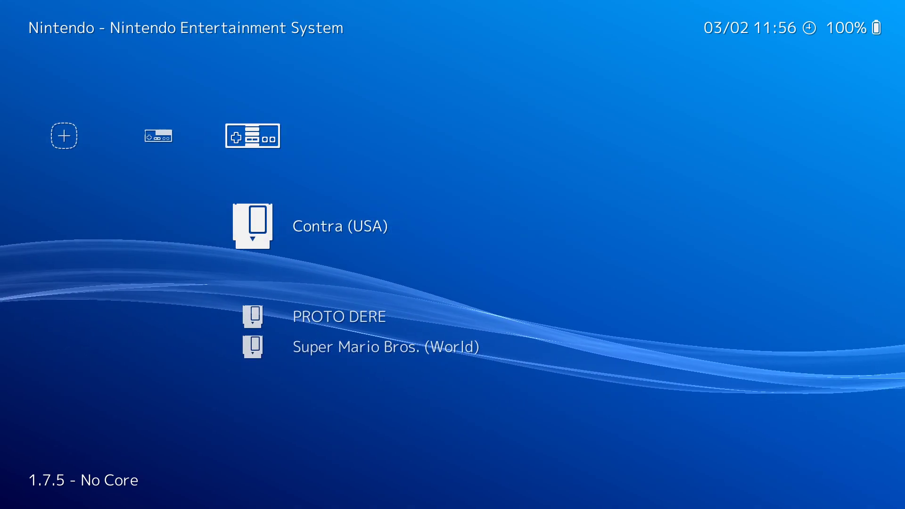
key("Down")
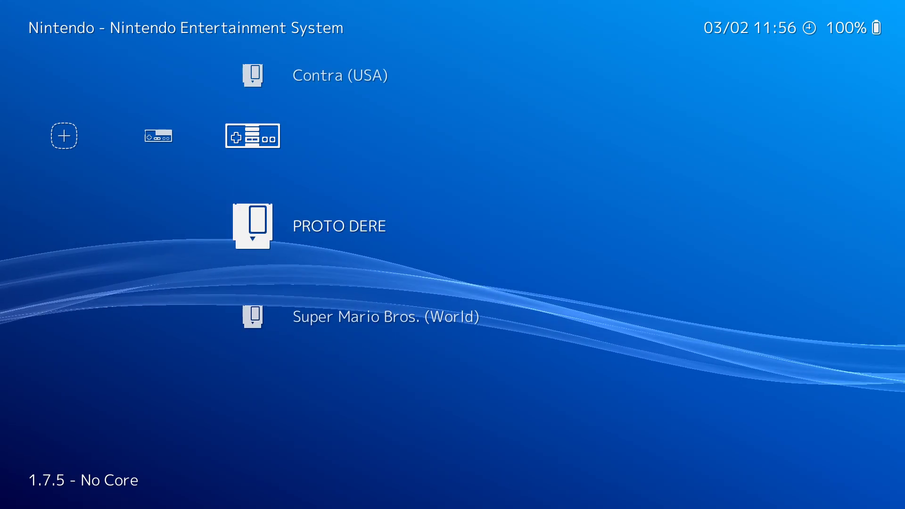
key("Down")
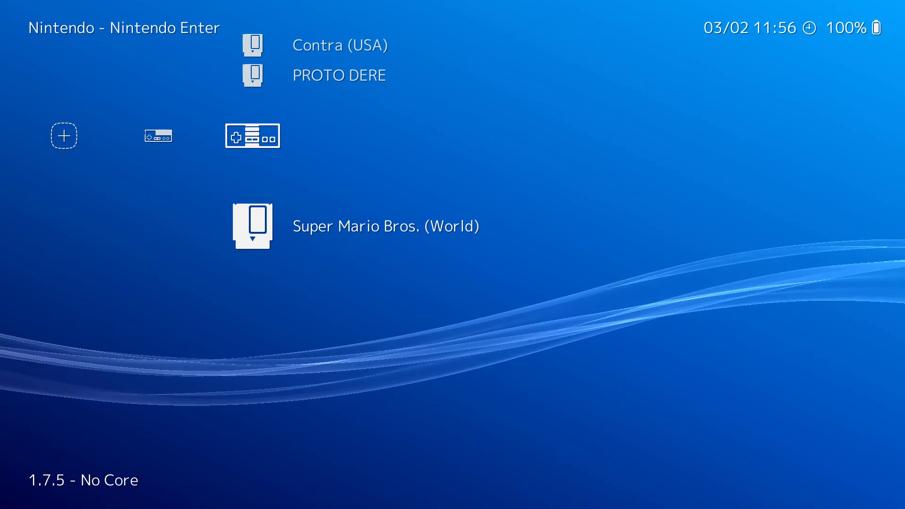
key("Left")
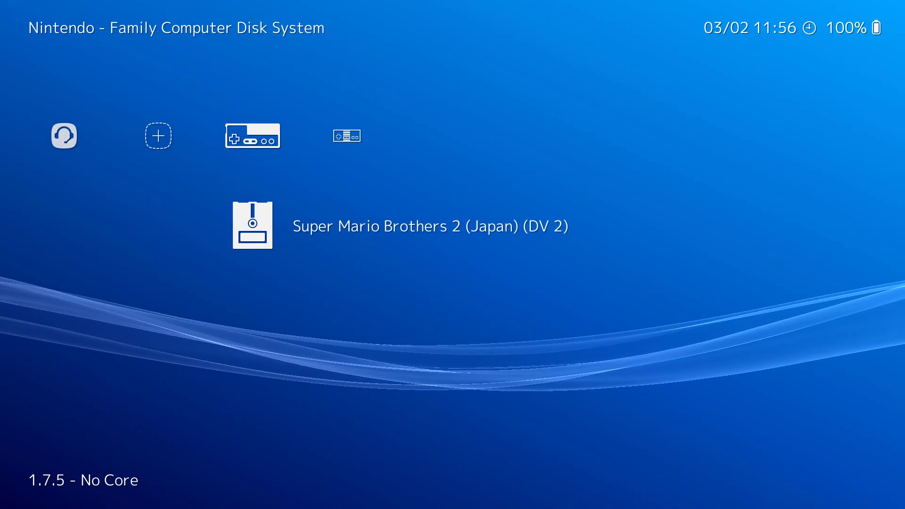
key("Right")
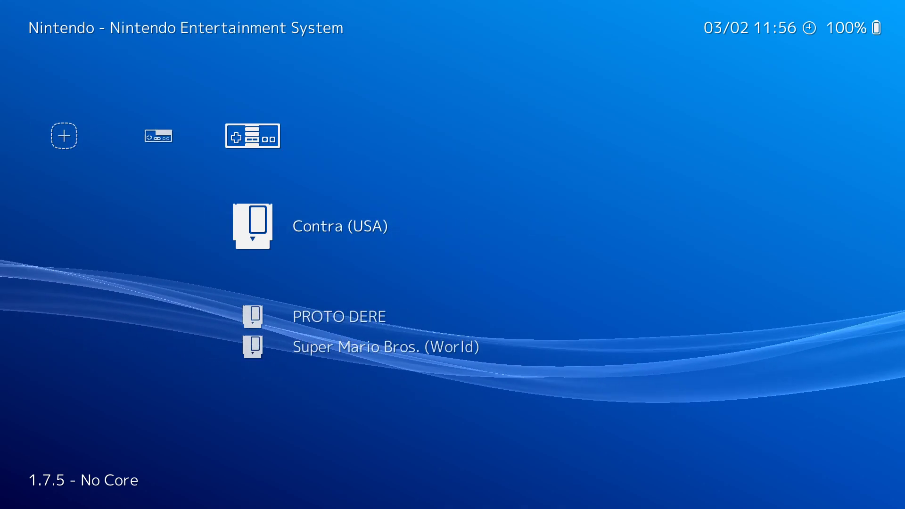
key("Left")
key("Right")
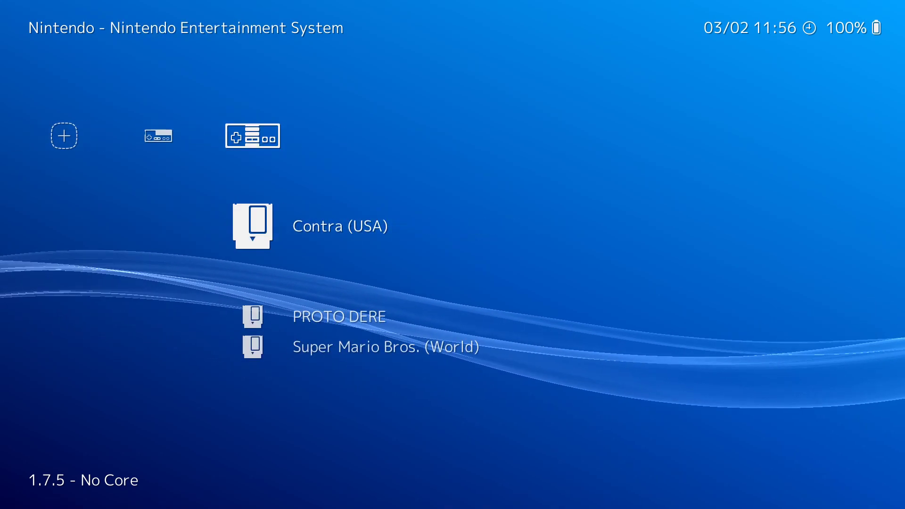
key("Down")
key("Down")
key("Down")
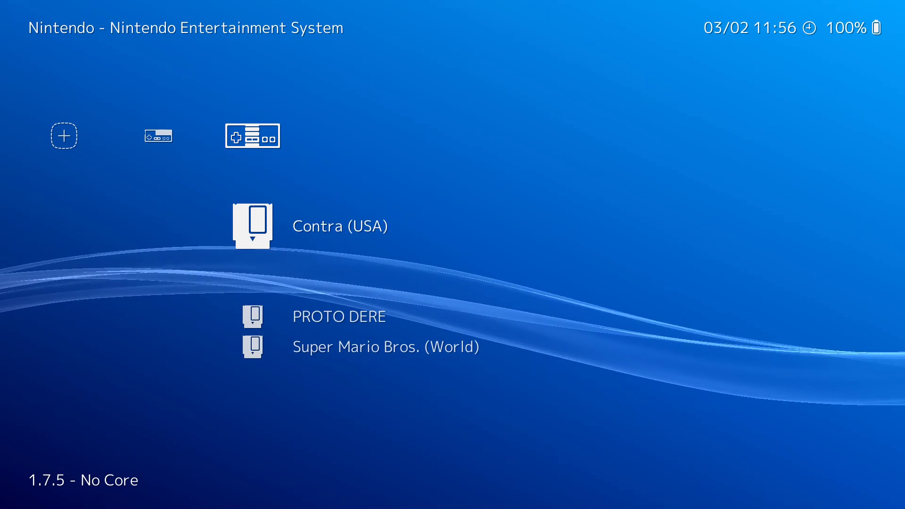
Return to the Main Menu and open the Thumbnails Updater within the Online Updater.
key("Left")
key("Left")
key("Left")
key("Left")
key("Left")
key("Left")
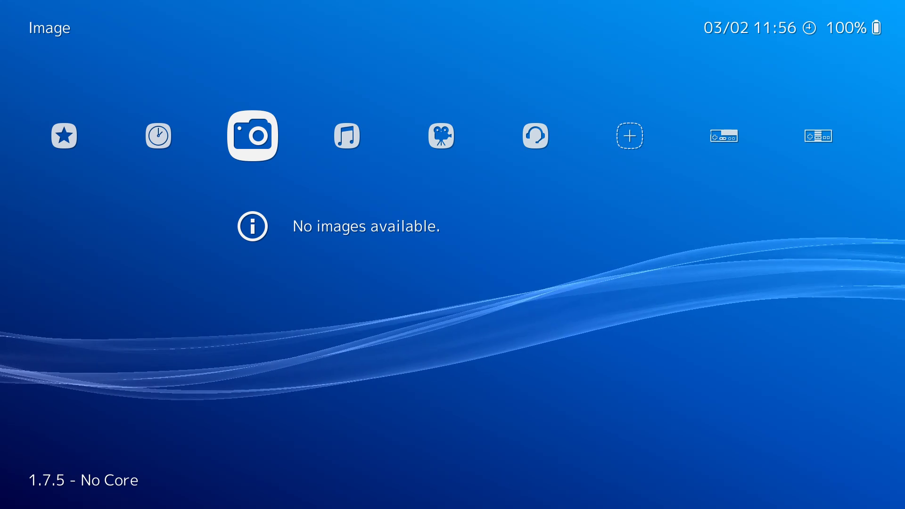
key("Left")
key("Left")
key("Left")
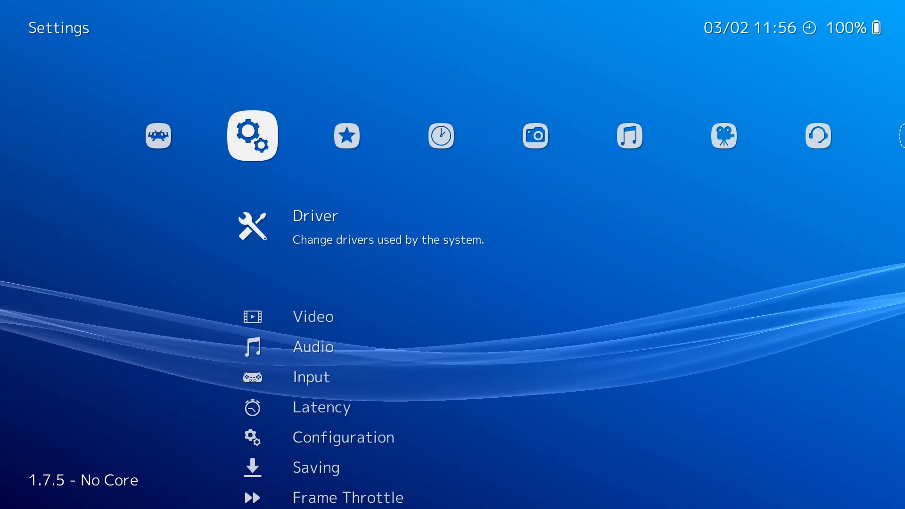
key("Left")
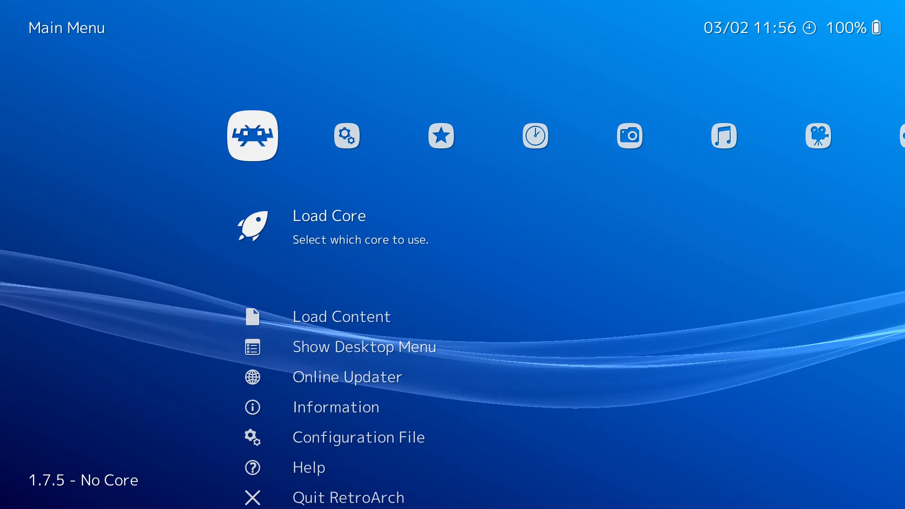
key("Down")
key("Down")
key("Down")
key("Return")
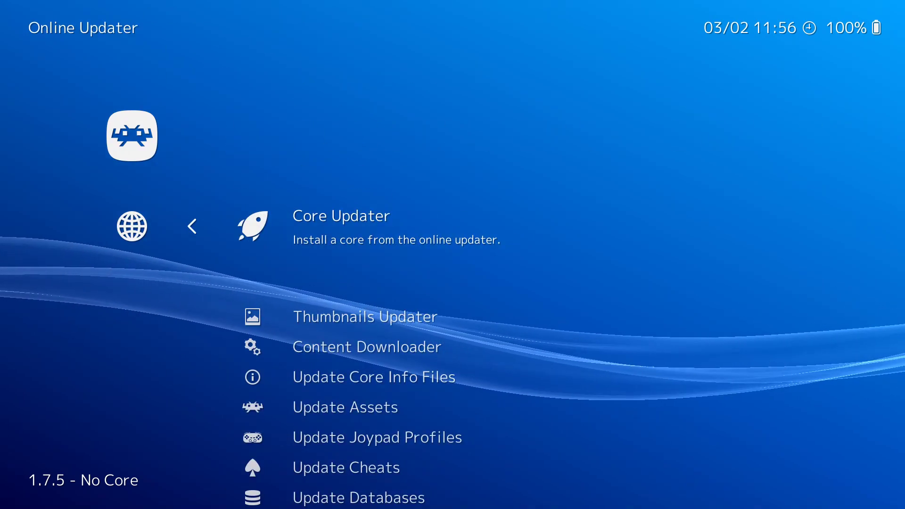
key("Down")
key("Return")
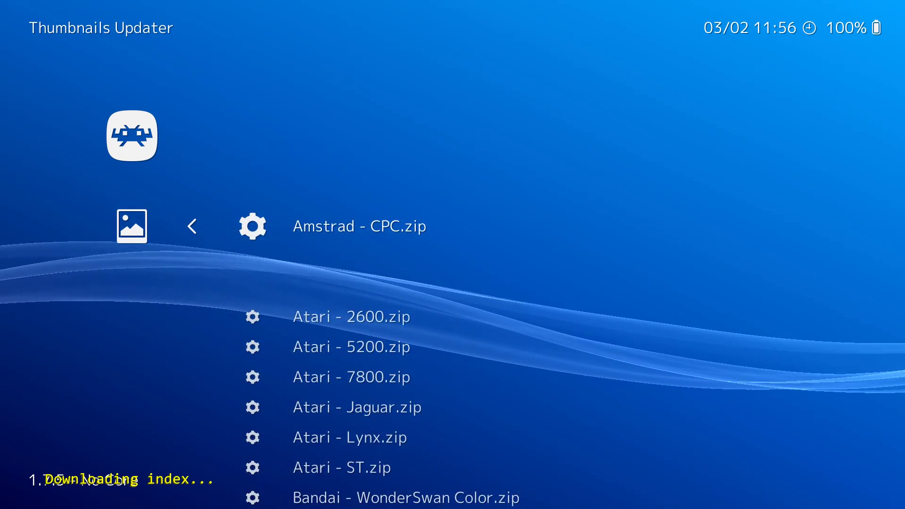
Browse the thumbnail packs for the Nintendo - Family Computer Disk System and Nintendo - Nintendo Entertainment System entries.
key("Down")
key("Down")
key("Down")
key("Down")
key("Down")
key("Down")
key("Down")
key("Down")
key("Down")
key("Down")
key("Down")
key("Down")
key("Down")
key("Down")
key("Down")
key("Down")
key("Down")
key("Down")
key("Down")
key("Down")
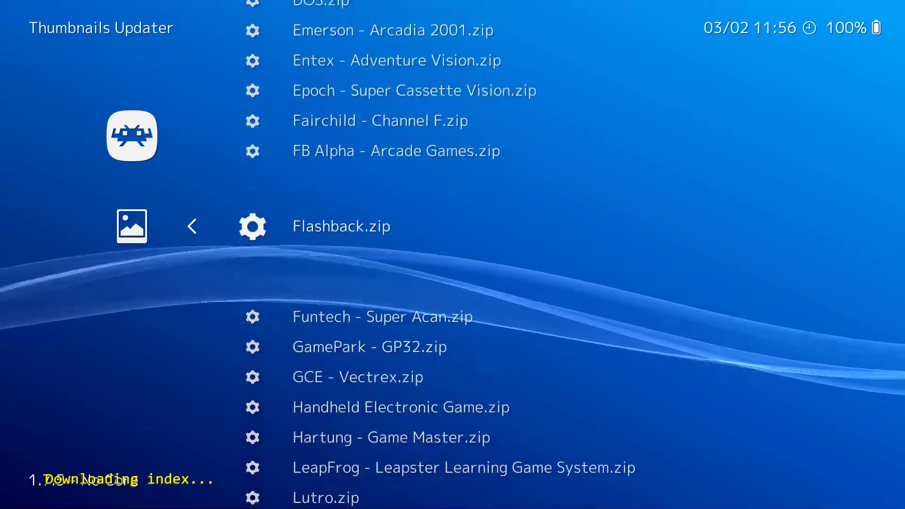
key("Down")
key("Down")
key("Down")
key("Down")
key("Down")
key("Down")
key("Down")
key("Down")
key("Down")
key("Down")
key("Down")
key("Down")
key("Down")
key("Down")
key("Down")
key("Down")
key("Down")
key("Down")
key("Down")
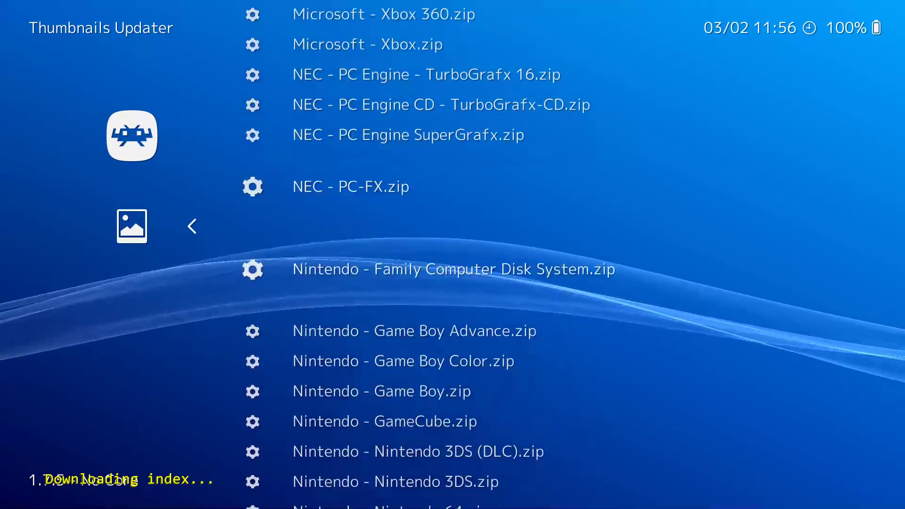
key("Down")
key("Down")
key("Down")
key("Down")
key("Down")
key("Down")
key("Down")
key("Down")
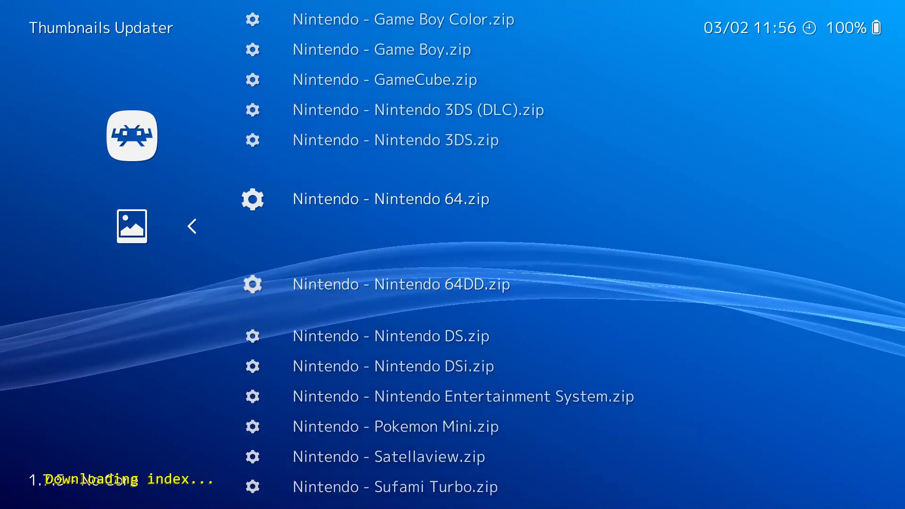
key("Down")
key("Up")
key("Up")
key("Up")
key("Up")
key("Up")
key("Up")
key("Up")
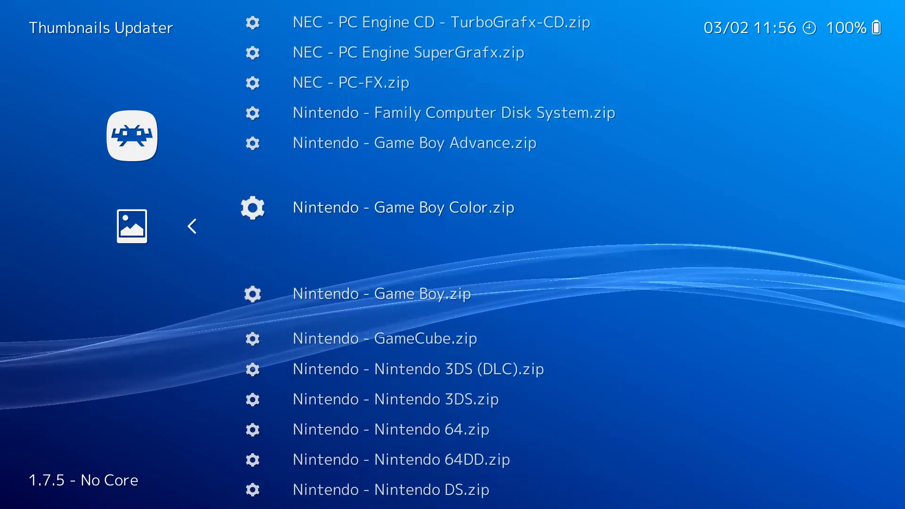
key("Up")
key("Up")
key("Down")
key("Down")
key("Down")
key("Down")
key("Down")
key("Down")
key("Down")
key("Down")
key("Down")
key("Down")
key("Down")
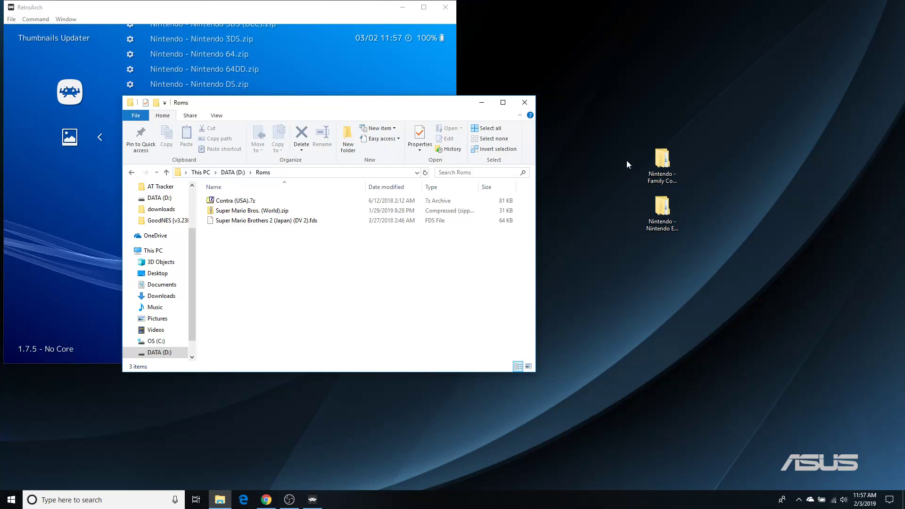
Switch to File Explorer and examine the Named_Boxarts images in the desktop's Nintendo - Family Computer Disk System folder.
left_click(667, 164)
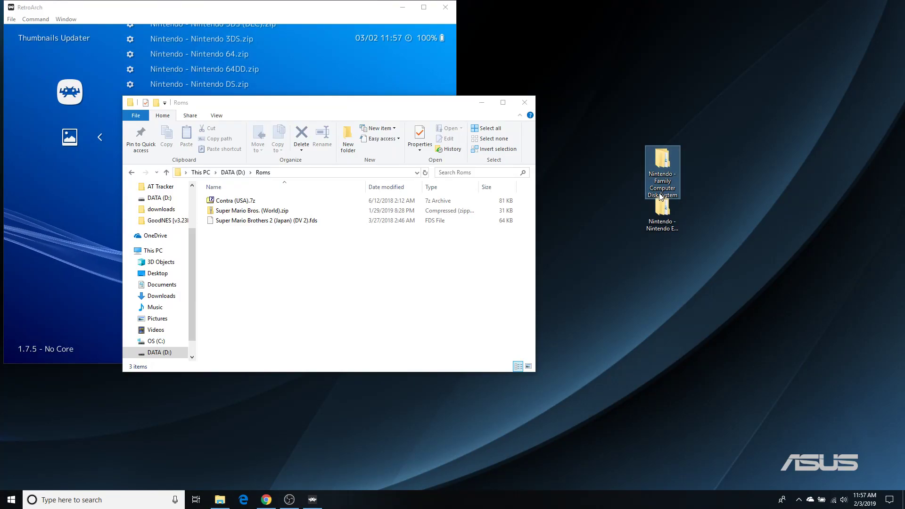
double_click(661, 197)
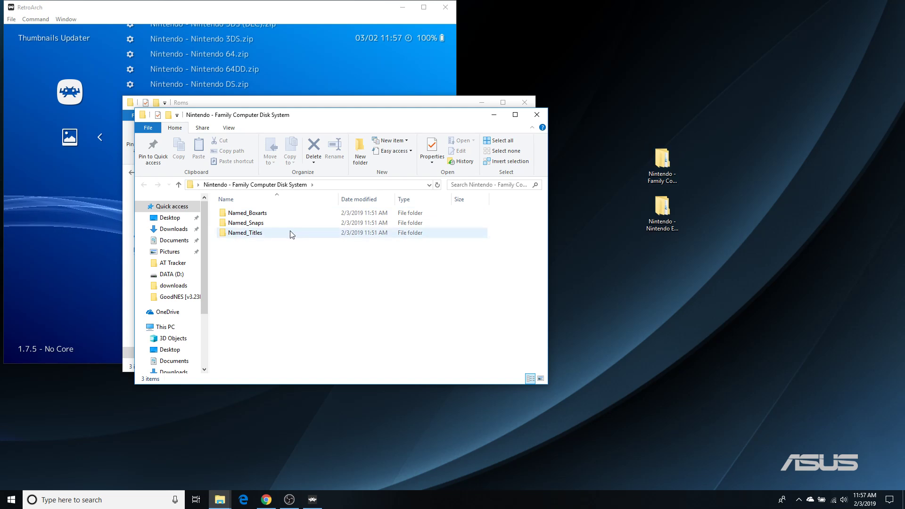
double_click(241, 213)
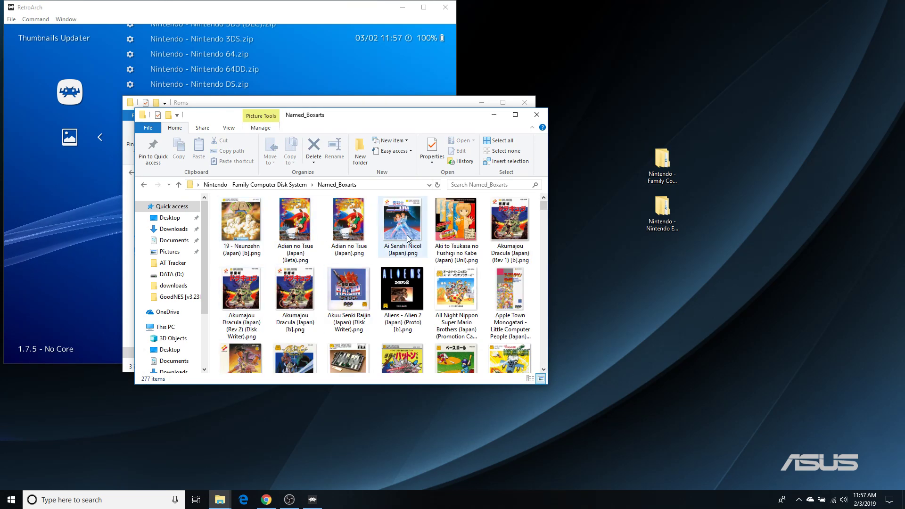
scroll(293, 220, "down", 10)
scroll(291, 219, "down", 4)
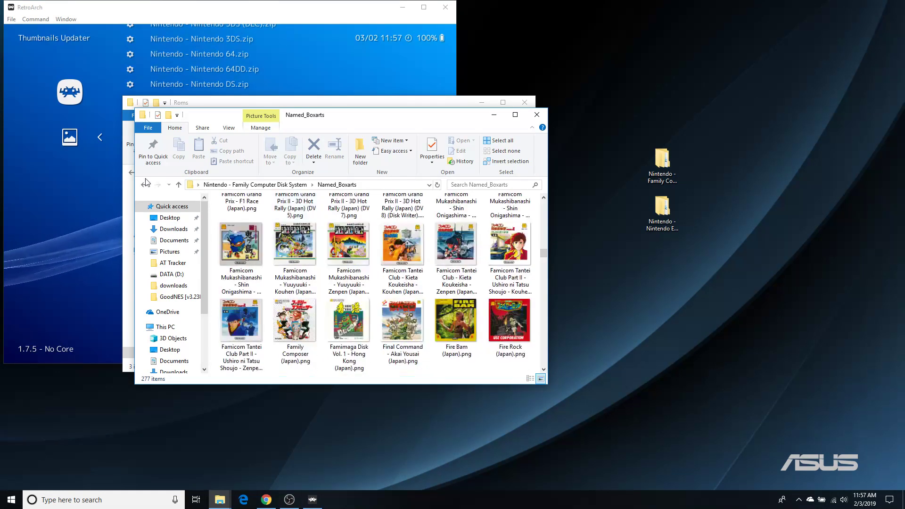
left_click(144, 185)
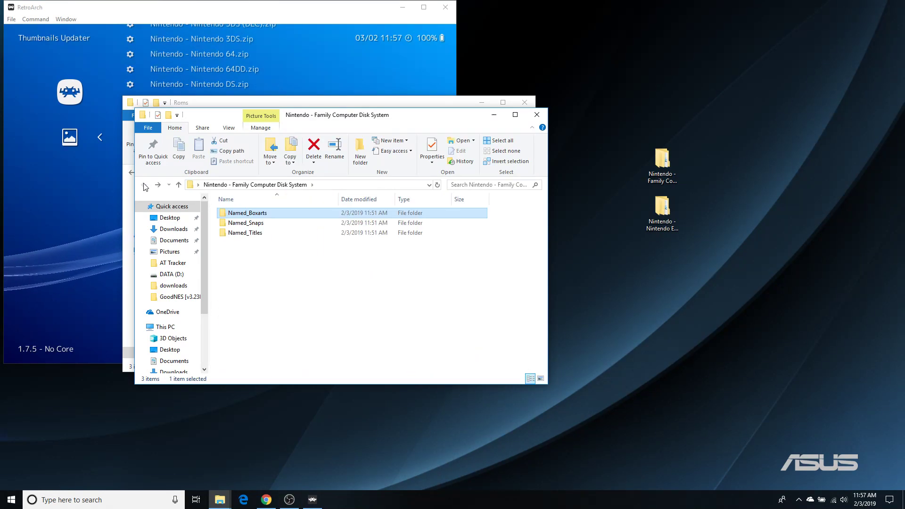
Examine the Named_Snaps and Named_Titles images of the Family Computer Disk System, and close that folder's window.
double_click(255, 224)
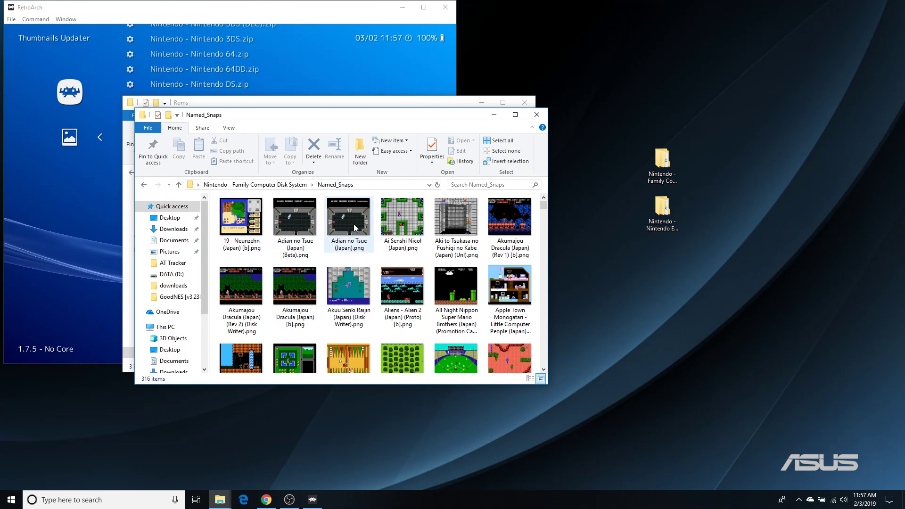
left_click(144, 185)
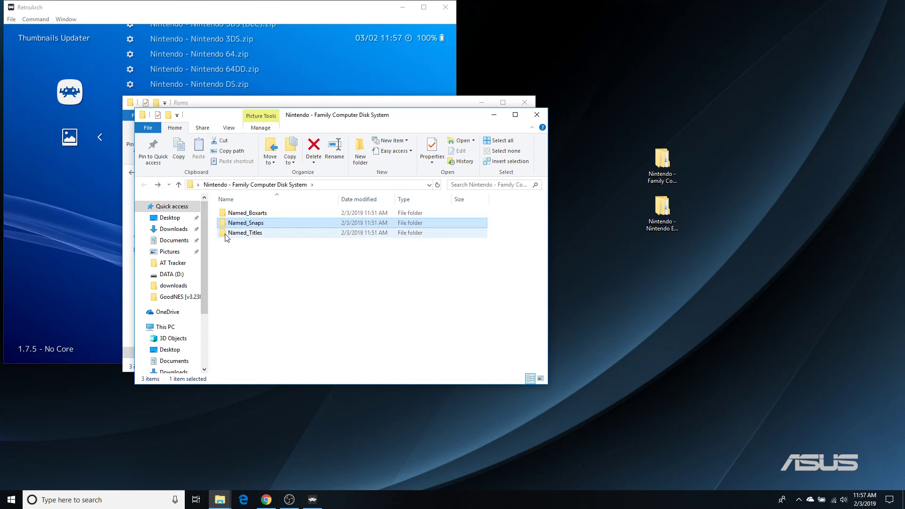
double_click(225, 235)
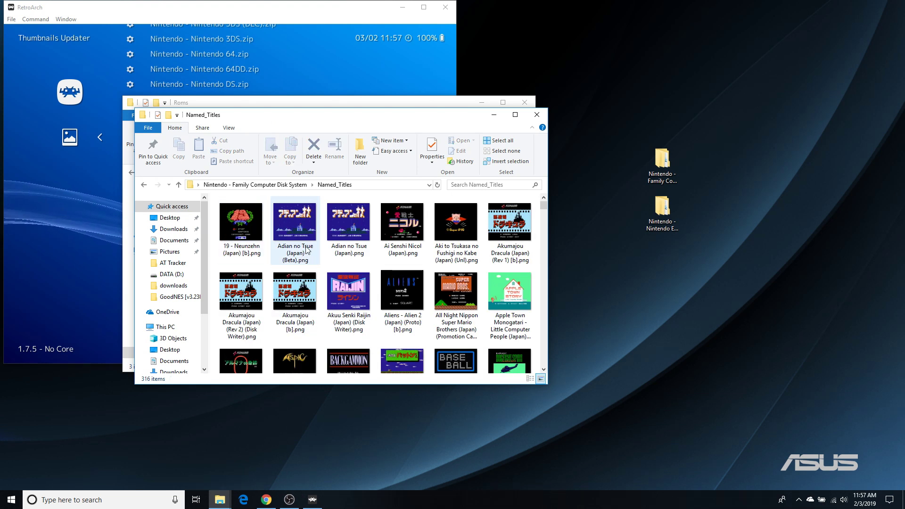
scroll(457, 238, "down", 10)
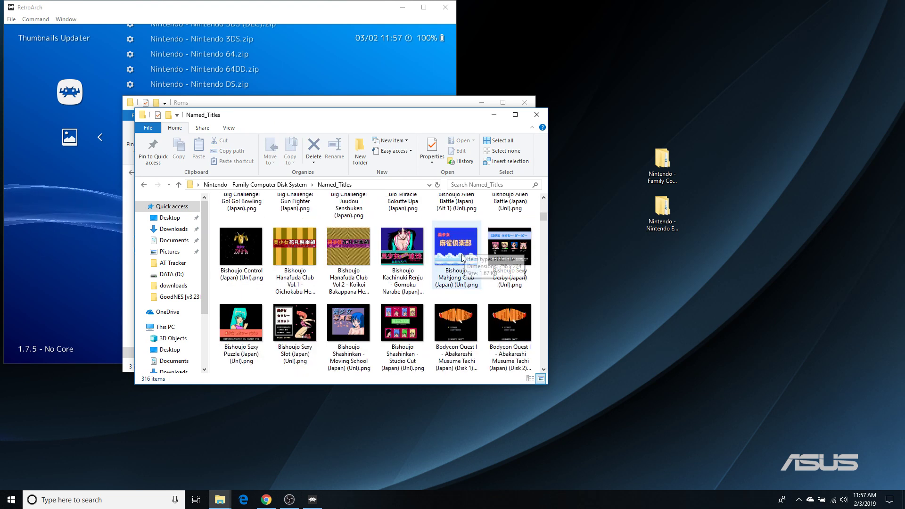
left_click(143, 185)
left_click(532, 119)
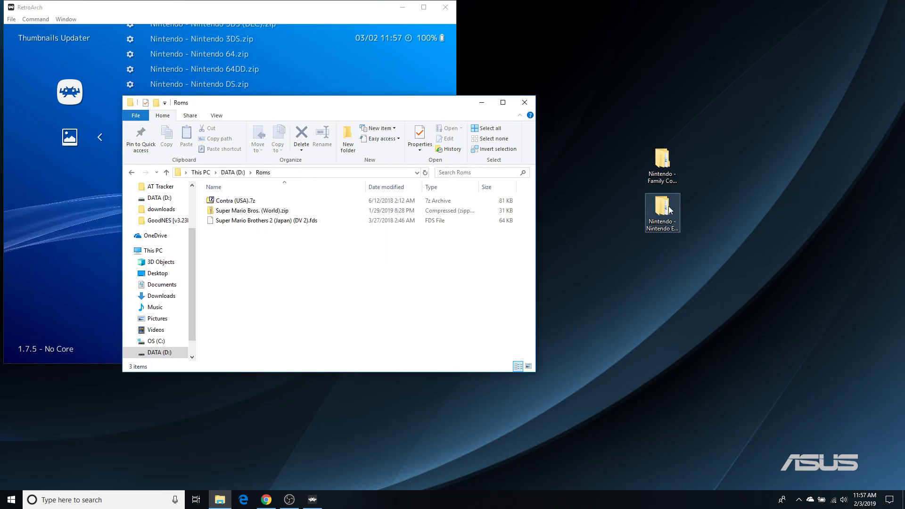
Open the desktop's Nintendo - Nintendo Entertainment System folder and examine its Named_Boxarts and Named_Snaps images.
double_click(662, 210)
double_click(378, 226)
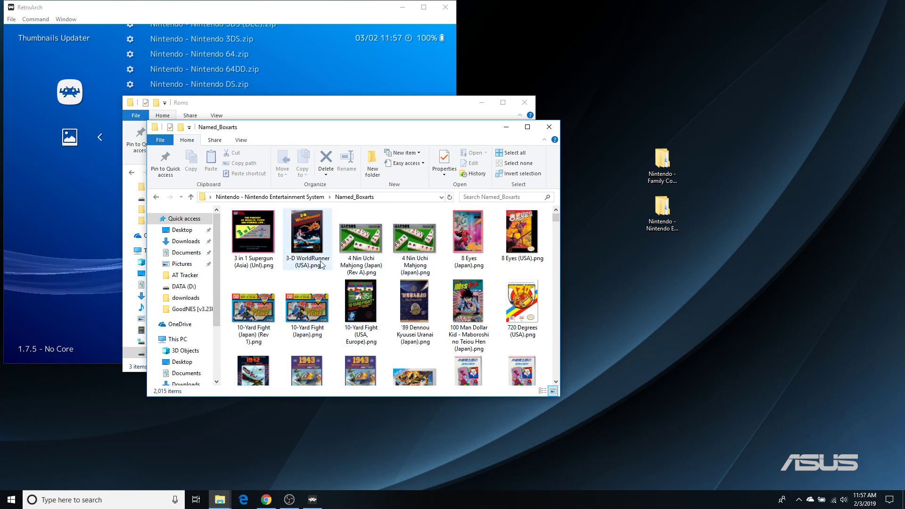
scroll(358, 292, "down", 5)
left_click(156, 198)
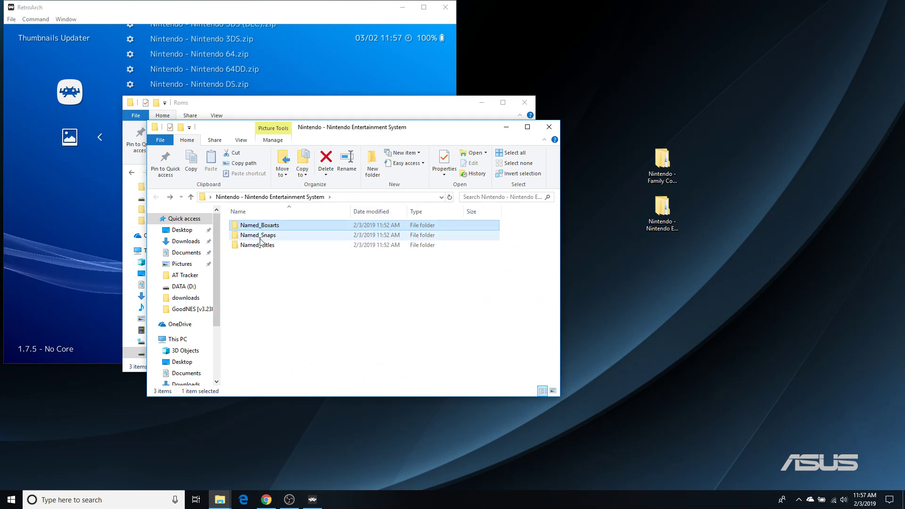
double_click(255, 237)
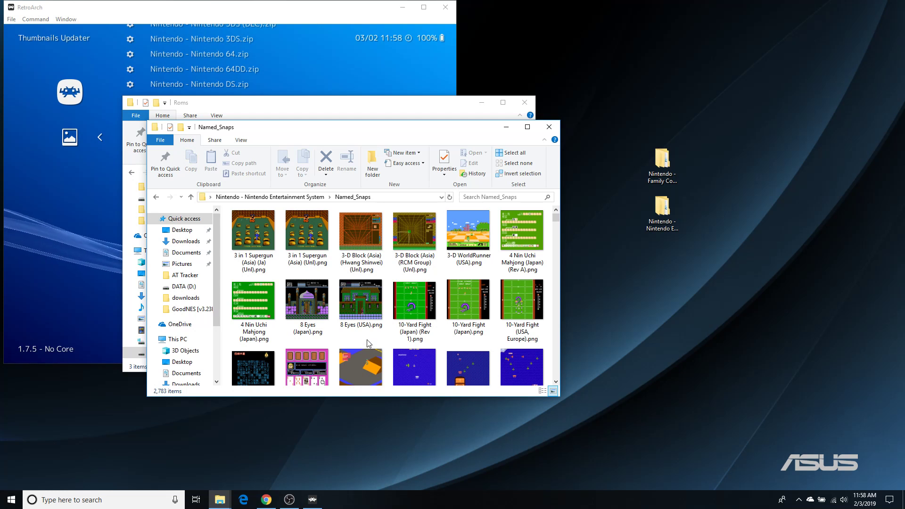
left_click(157, 197)
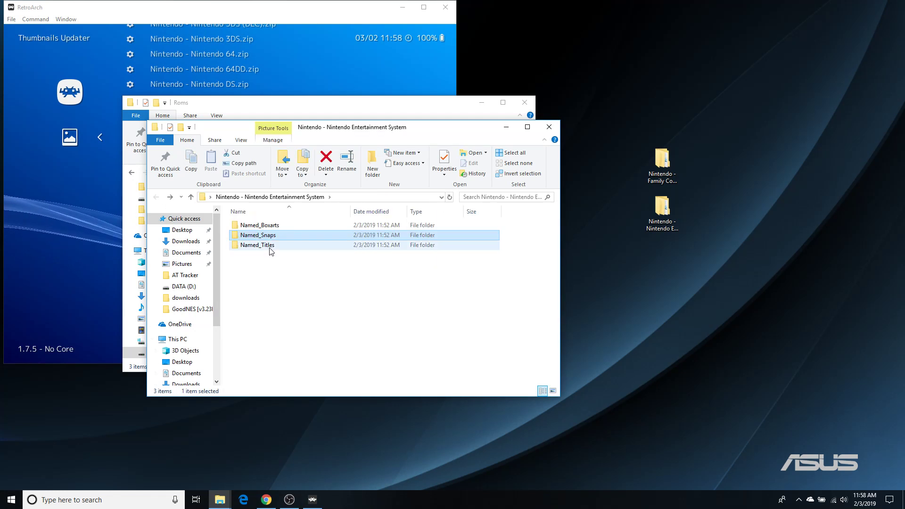
Examine the Named_Titles images of the Nintendo Entertainment System folder, and close that folder's window.
double_click(266, 247)
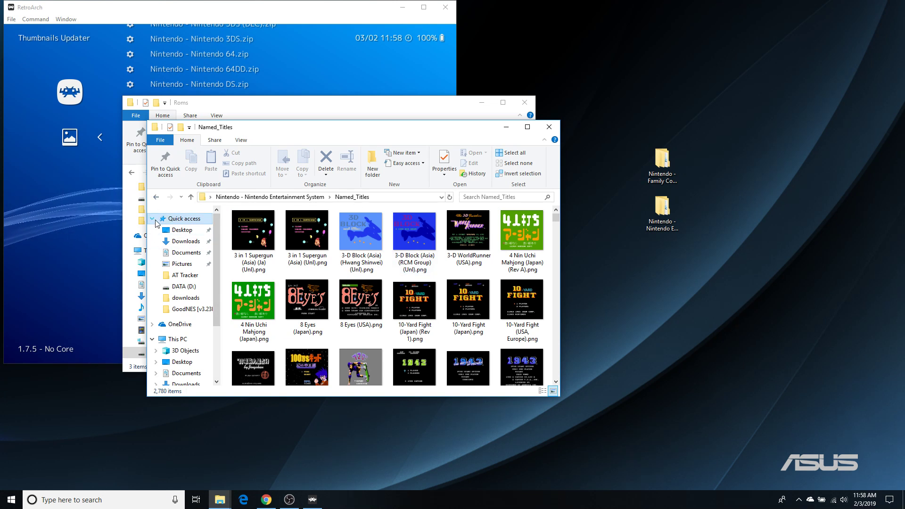
left_click(156, 197)
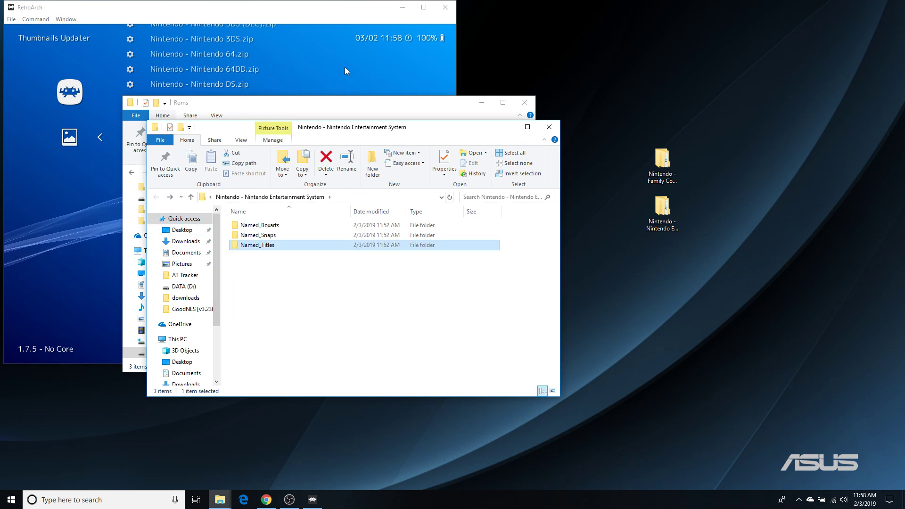
left_click(550, 127)
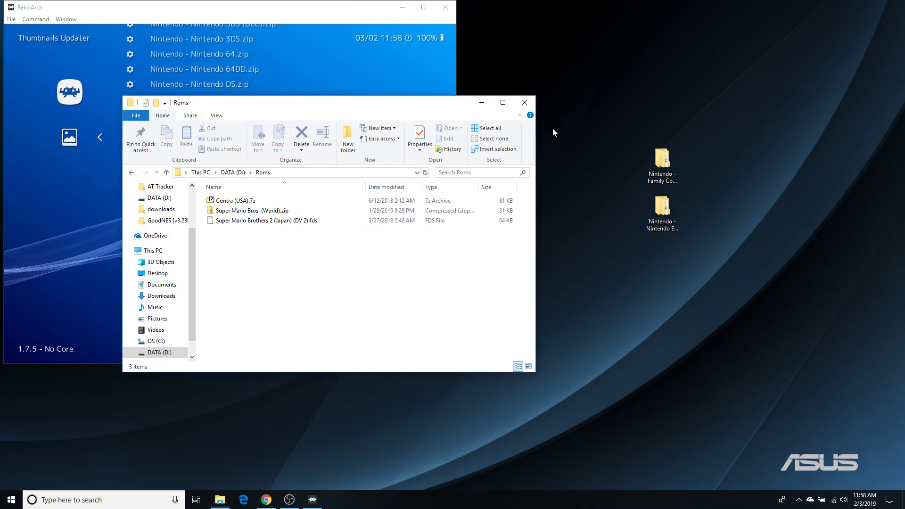
Check the size properties of the desktop's Nintendo - Family Computer Disk System and Nintendo - Nintendo Entertainment System folders.
right_click(672, 149)
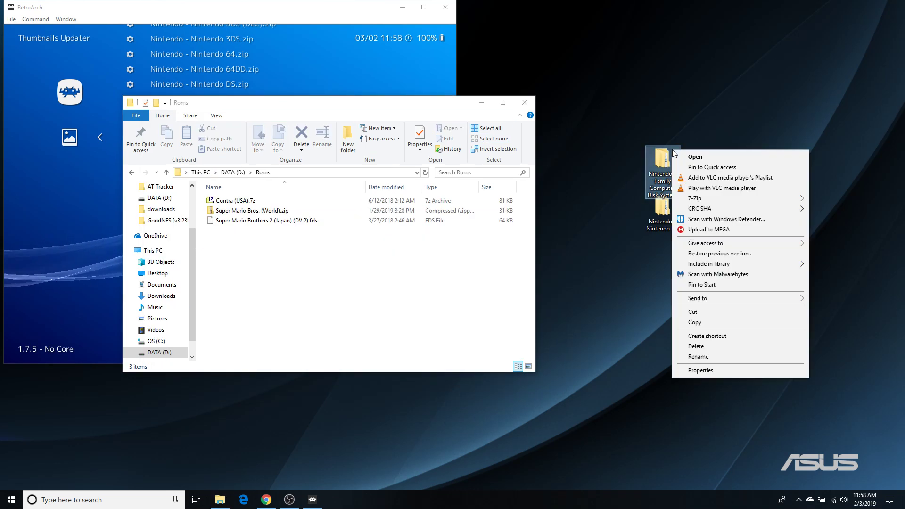
left_click(720, 371)
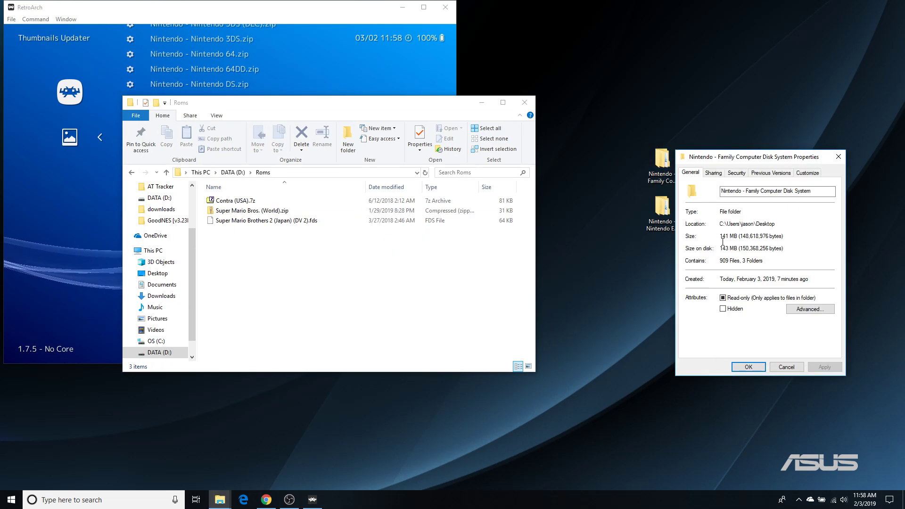
left_click(787, 368)
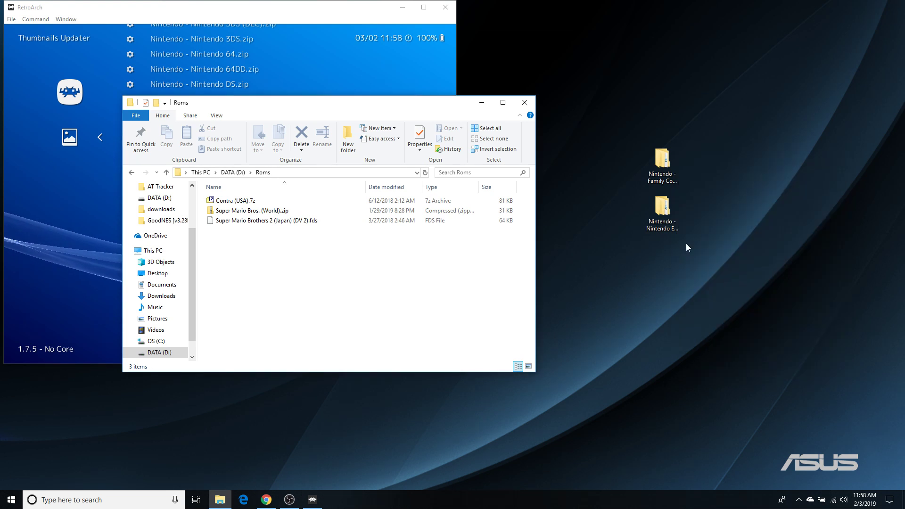
right_click(671, 217)
left_click(712, 437)
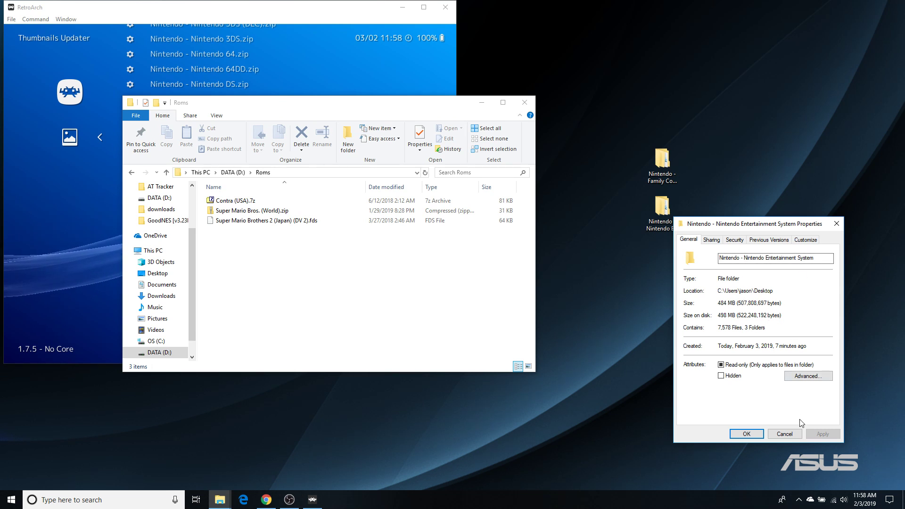
left_click(785, 434)
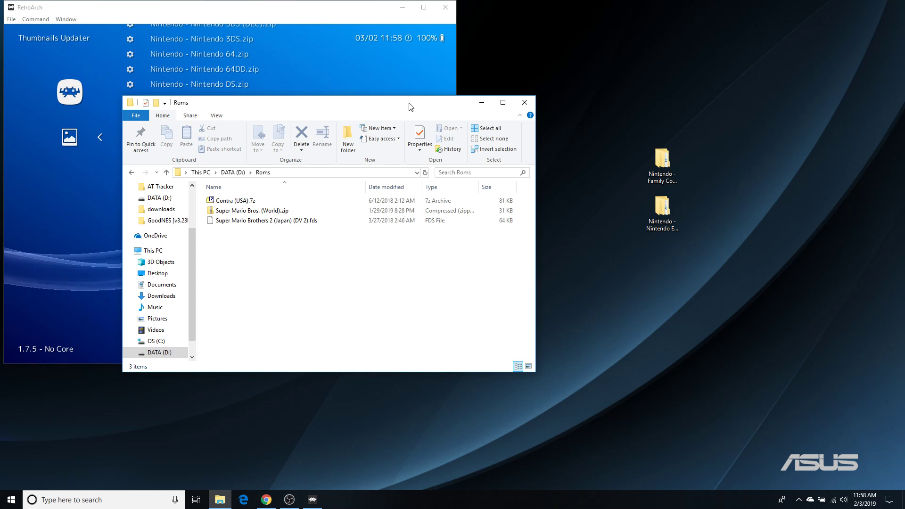
Move the Roms folder window clear of RetroArch and open the thumbnails folder inside D:\RetroArch in it.
left_click_drag(409, 107, 765, 52)
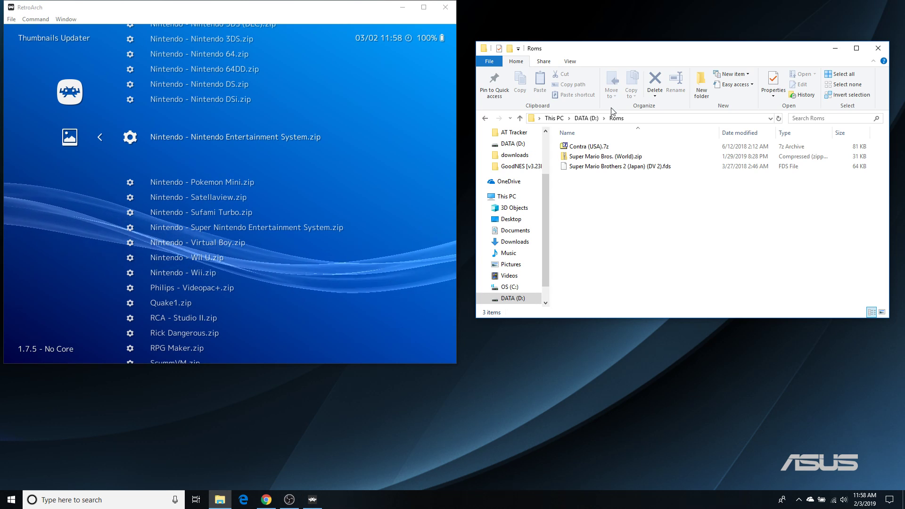
left_click(587, 119)
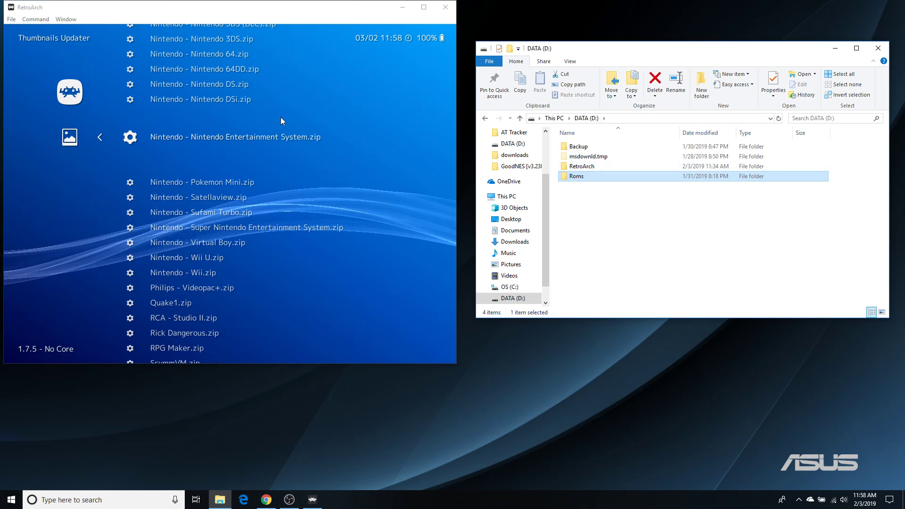
double_click(570, 165)
scroll(577, 165, "down", 5)
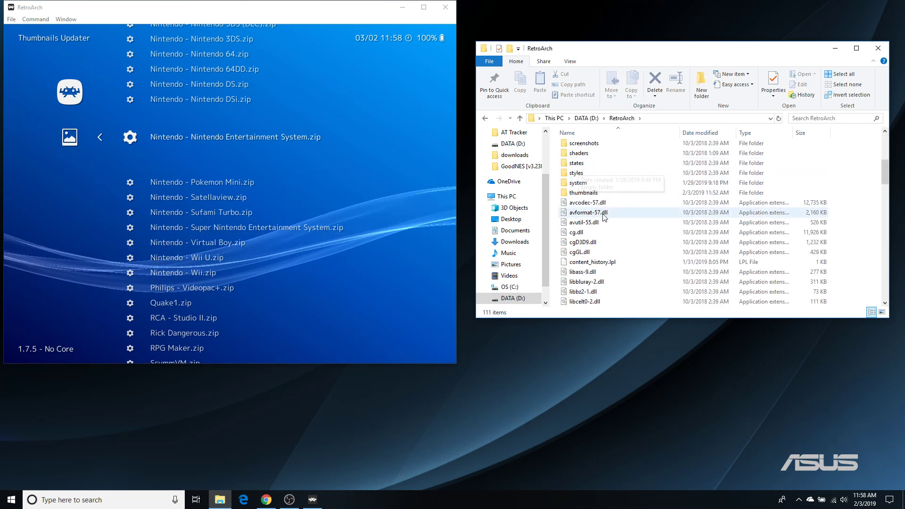
scroll(568, 210, "up", 1)
double_click(567, 218)
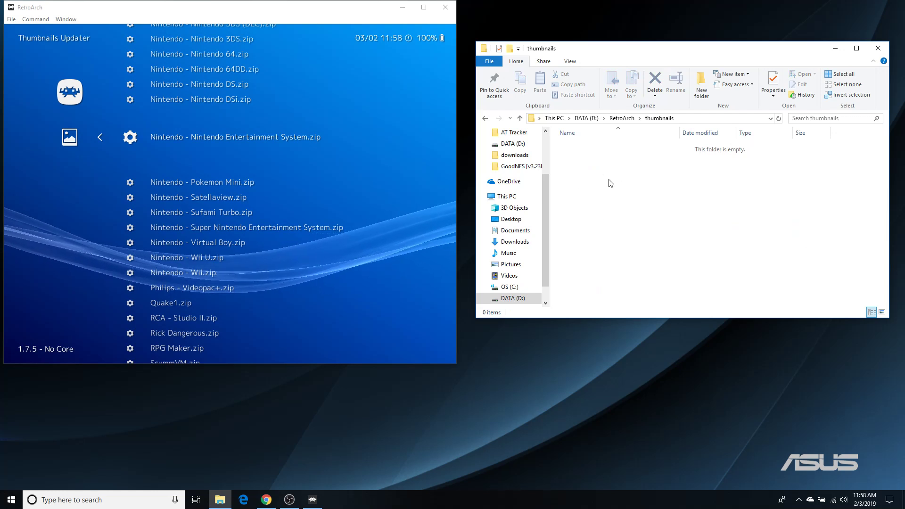
Leave RetroArch's Thumbnails Updater, look through the playlists up to Nintendo - Nintendo Entertainment System, and return to the Main Menu.
key("BackSpace")
key("BackSpace")
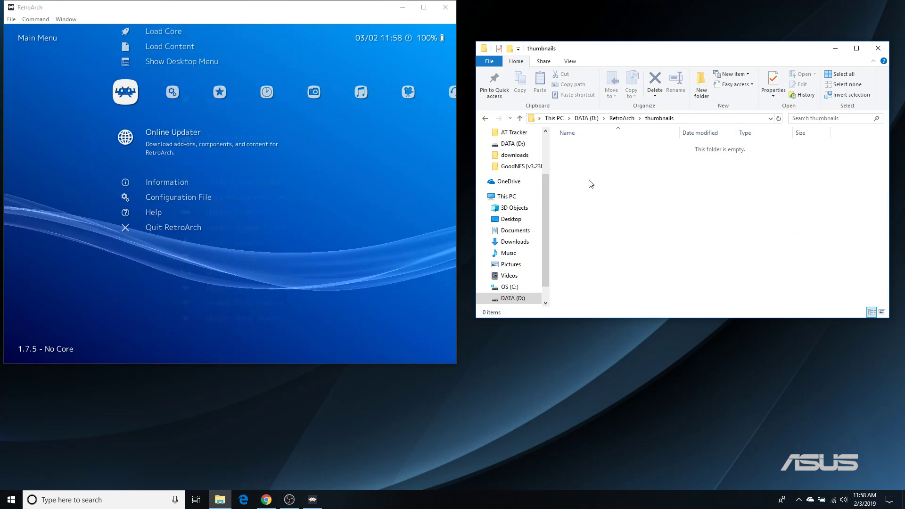
key("Right")
key("Right")
key("Right")
key("Right")
key("Right")
key("Right")
key("Right")
key("Right")
key("Right")
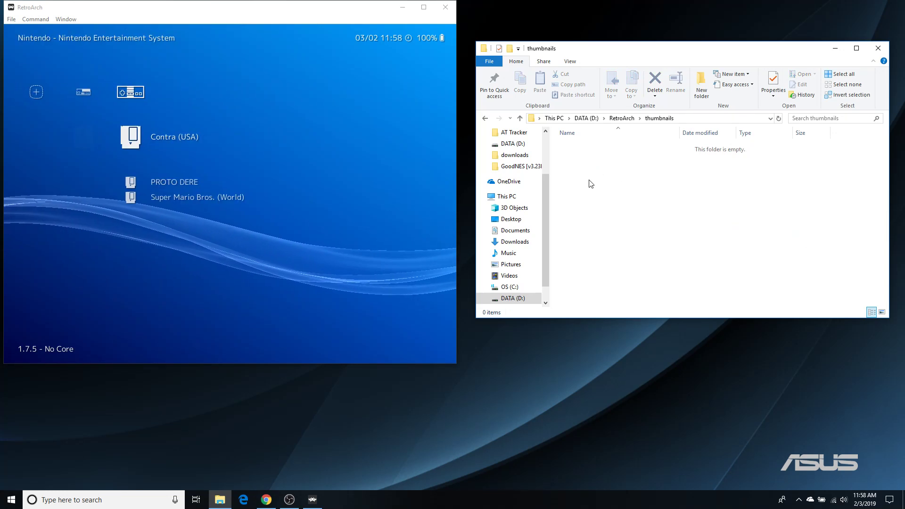
key("Left")
key("Left")
key("Left")
key("Left")
key("Left")
key("Left")
key("Left")
key("Left")
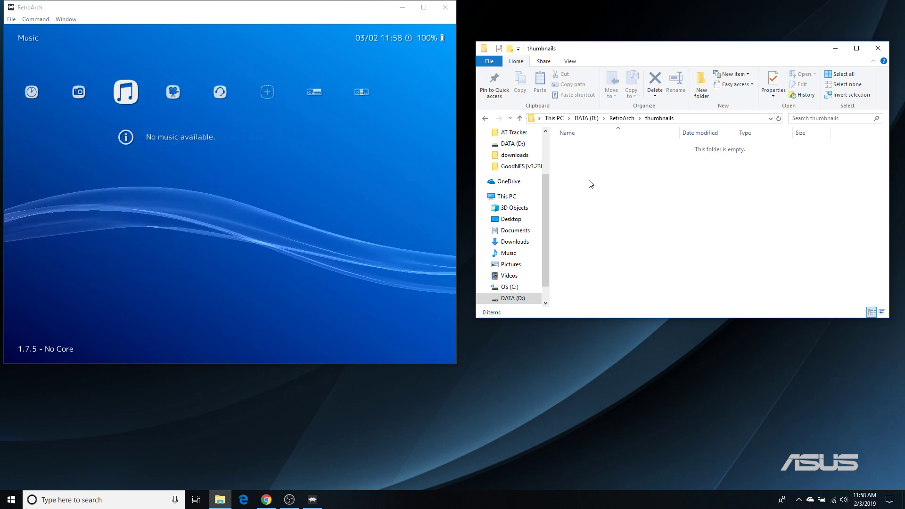
key("Left")
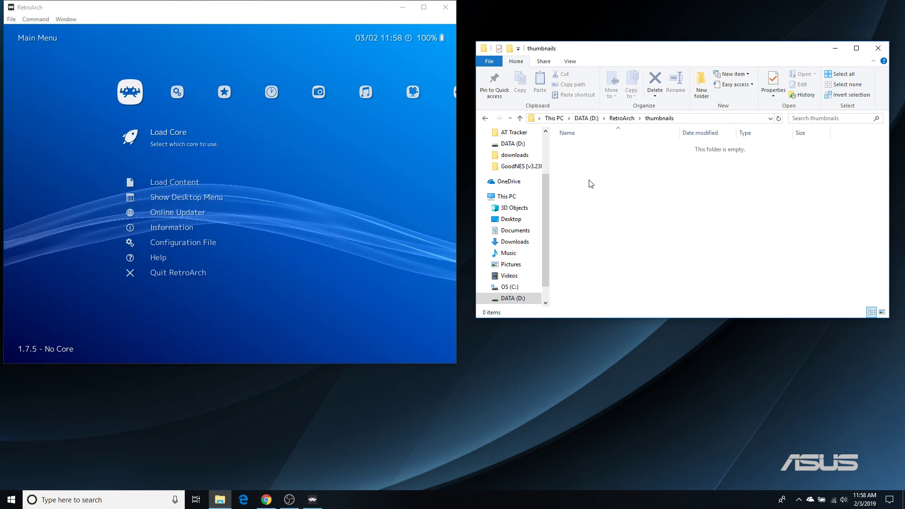
Download the Nintendo - Virtual Boy.zip pack with the Online Updater's Thumbnails Updater.
key("Return")
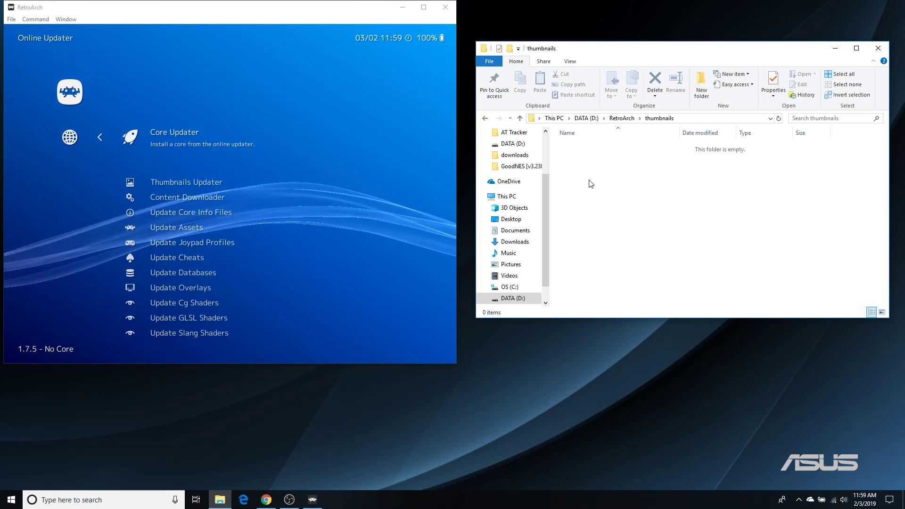
key("Return")
key("Down")
key("Down")
key("Down")
key("Down")
key("Down")
key("Down")
key("Down")
key("Down")
key("Down")
key("Down")
key("Down")
key("Down")
key("Down")
key("Down")
key("Down")
key("Down")
key("Down")
key("Down")
key("Down")
key("Down")
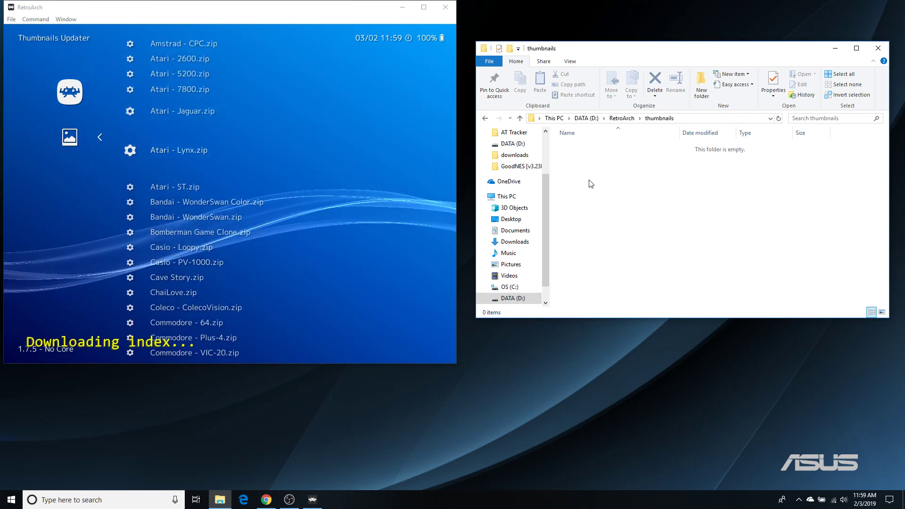
key("Down")
key("Down")
key("Down")
key("Down")
key("Down")
key("Down")
key("Down")
key("Down")
key("Down")
key("Down")
key("Down")
key("Down")
key("Down")
key("Down")
key("Down")
key("Down")
key("Down")
key("Down")
key("Down")
key("Down")
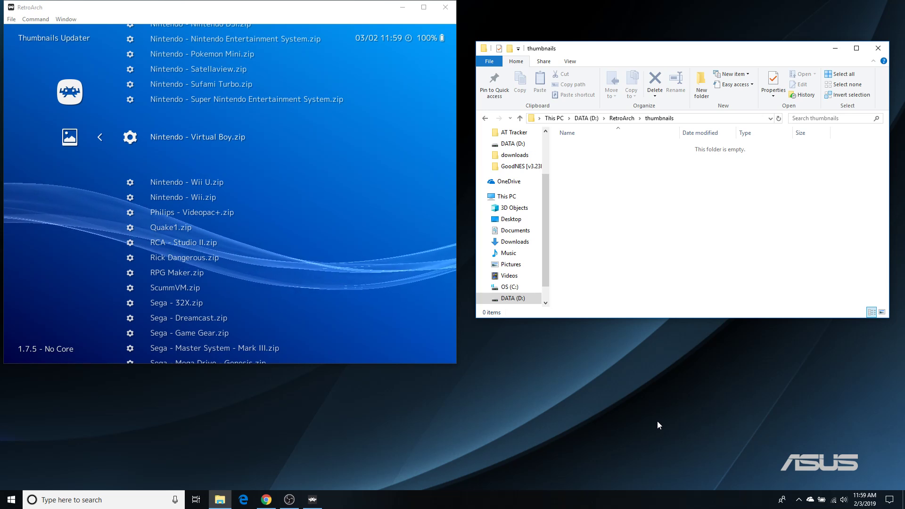
key("Return")
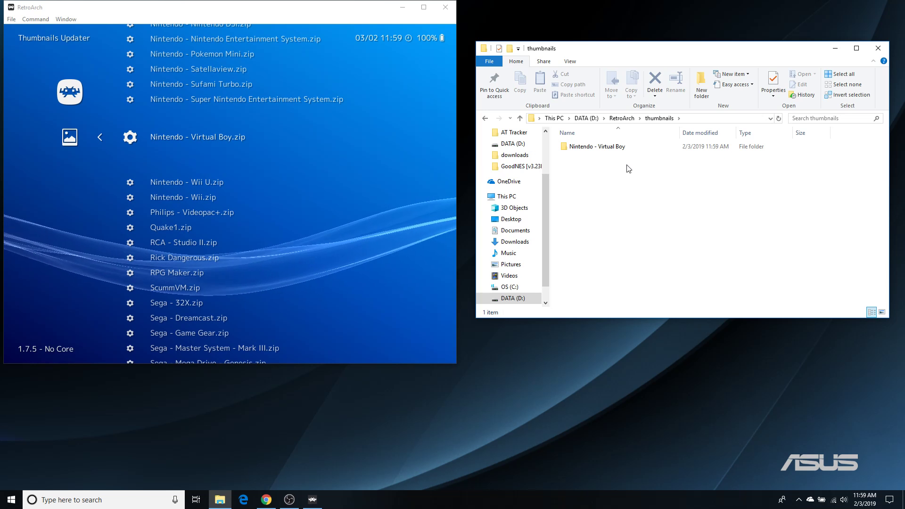
Examine the Named_Boxarts images in the Nintendo - Virtual Boy folder and return to the thumbnails folder.
double_click(614, 147)
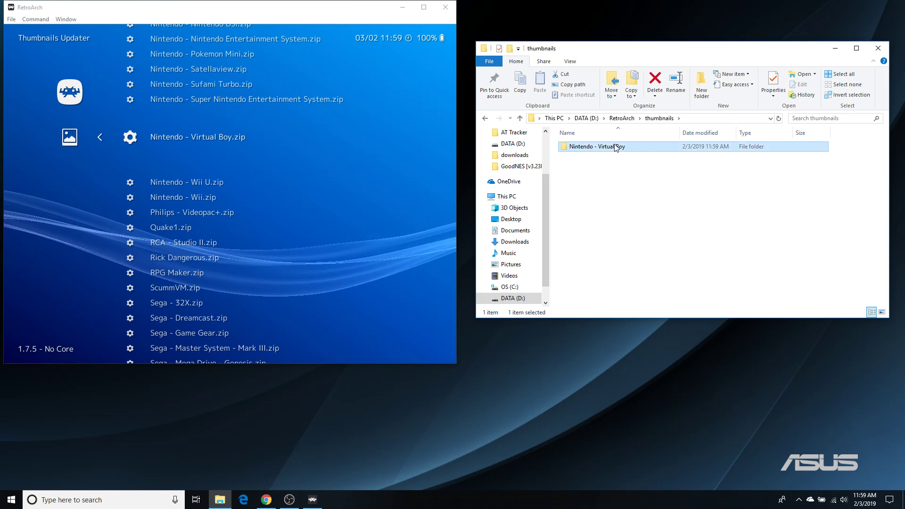
double_click(596, 146)
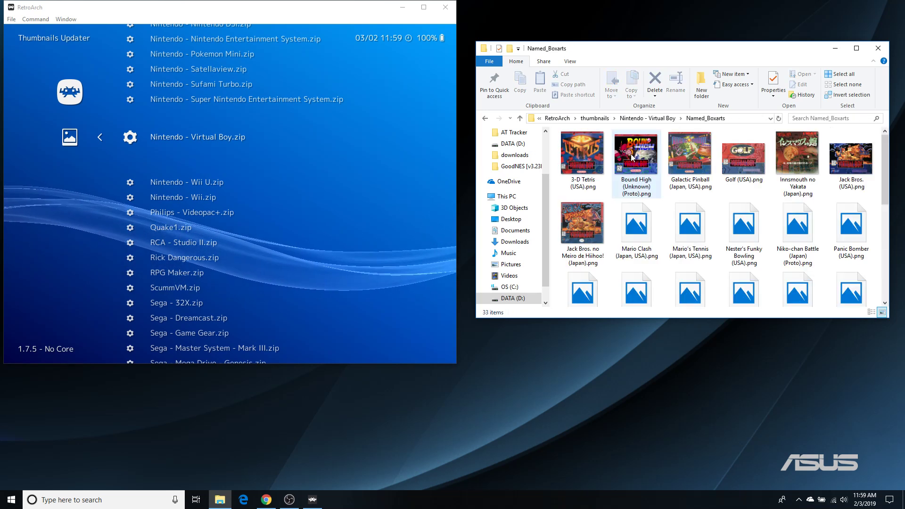
scroll(672, 224, "down", 3)
scroll(672, 224, "up", 3)
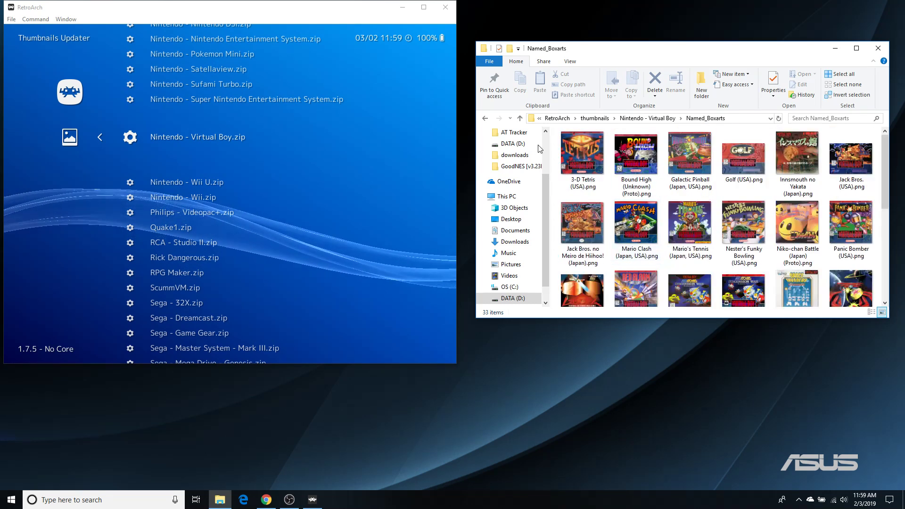
left_click(484, 119)
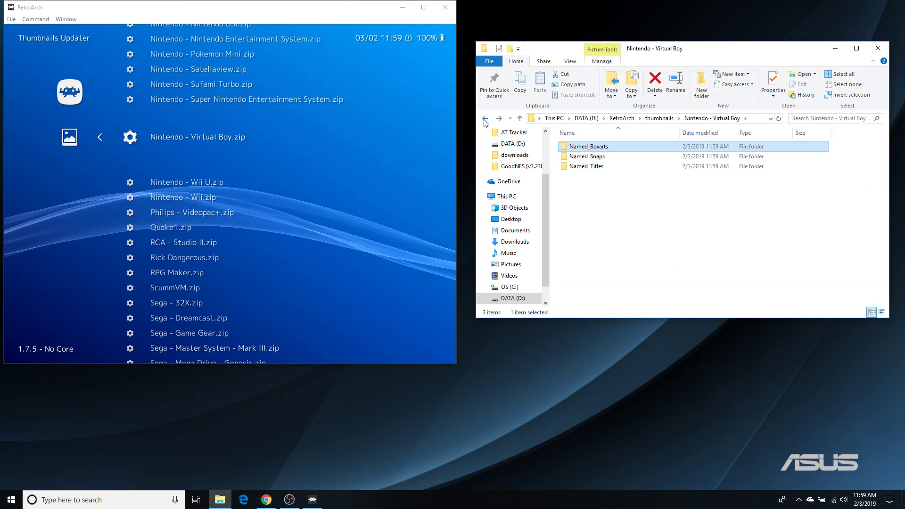
left_click(485, 119)
Leave the Thumbnails Updater, check the Nintendo playlists in RetroArch for thumbnails, and go back to the Main Menu.
key("BackSpace")
key("BackSpace")
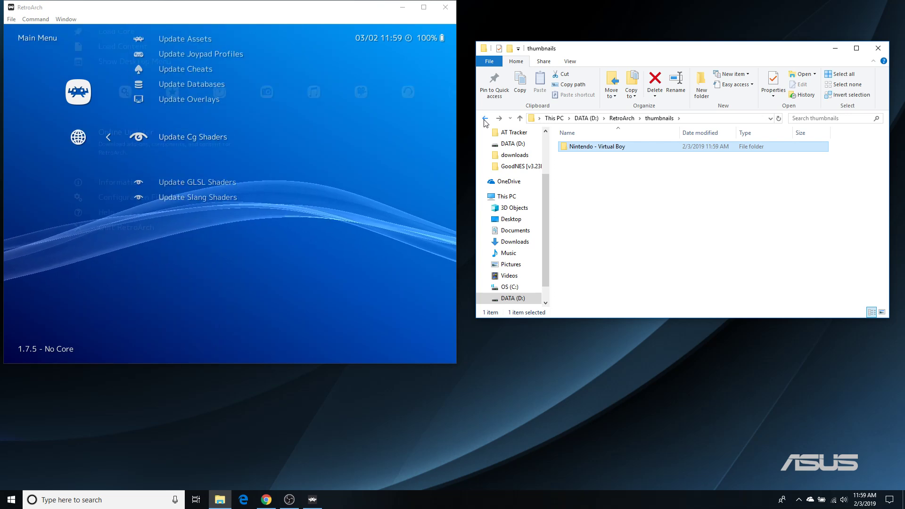
key("Right")
key("Right")
key("Right")
key("Right")
key("Right")
key("Right")
key("Right")
key("Right")
key("Right")
key("Left")
key("Left")
key("Left")
key("Left")
key("Left")
key("Left")
key("Left")
key("Left")
key("Left")
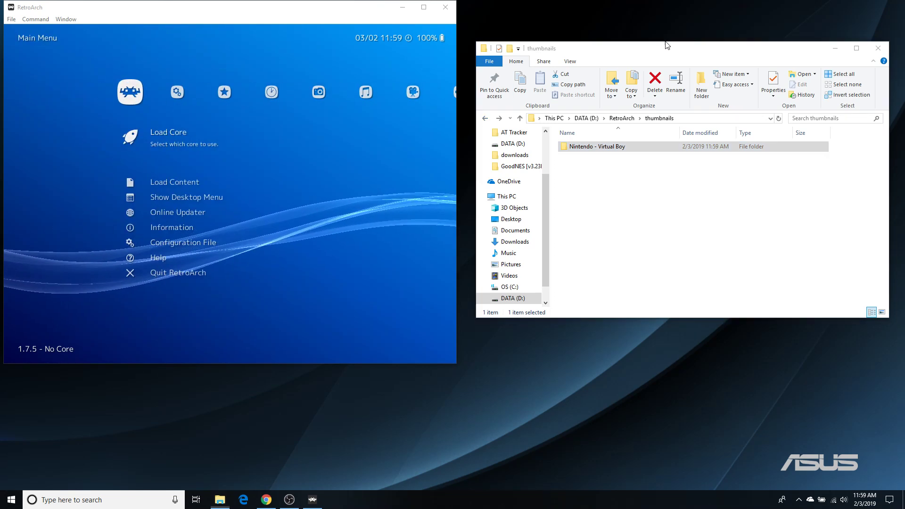
Copy the desktop's Family Computer Disk System and Nintendo Entertainment System folders into RetroArch's thumbnails folder, and move its window clear of RetroArch.
left_click_drag(666, 50, 332, 86)
left_click_drag(724, 146, 652, 266)
left_click_drag(661, 162, 303, 265)
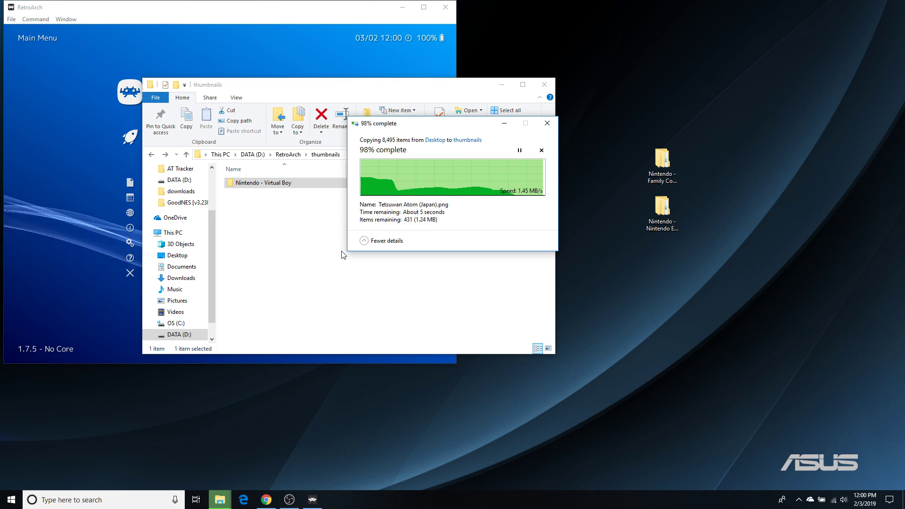
left_click(301, 243)
left_click_drag(316, 90, 650, 22)
Browse RetroArch's Nintendo Entertainment System and Family Computer Disk System playlists to check their box art.
key("Right")
key("Right")
key("Right")
key("Right")
key("Right")
key("Right")
key("Right")
key("Right")
key("Right")
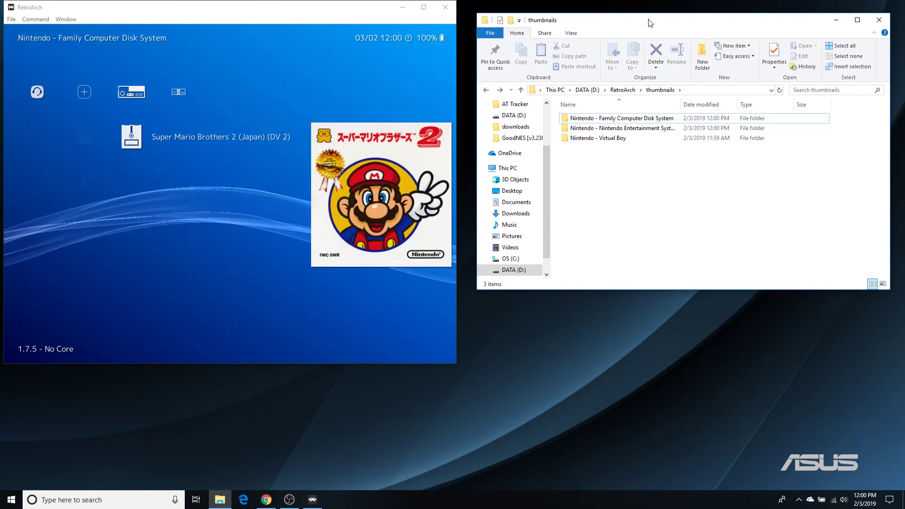
key("Left")
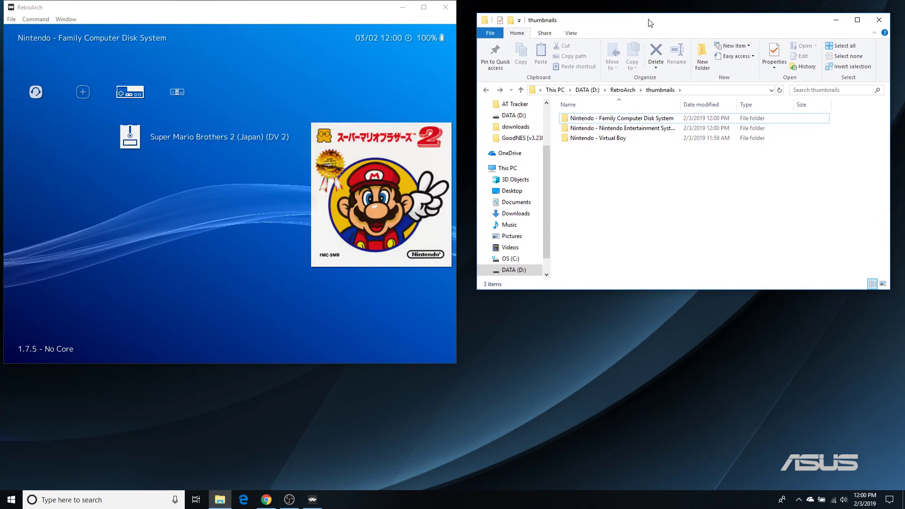
Switch RetroArch to full screen and examine the box art of Super Mario Bros., Contra and Super Mario Brothers 2.
left_click(259, 16)
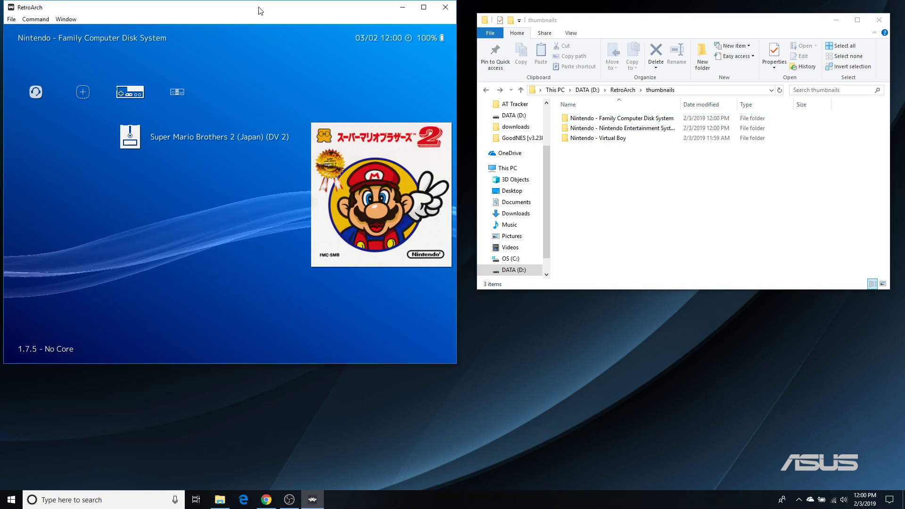
key("Escape")
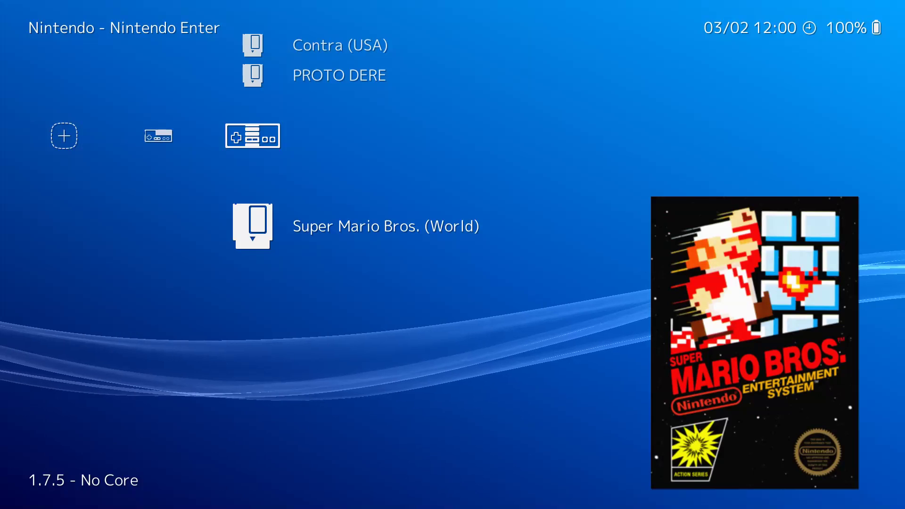
key("Up")
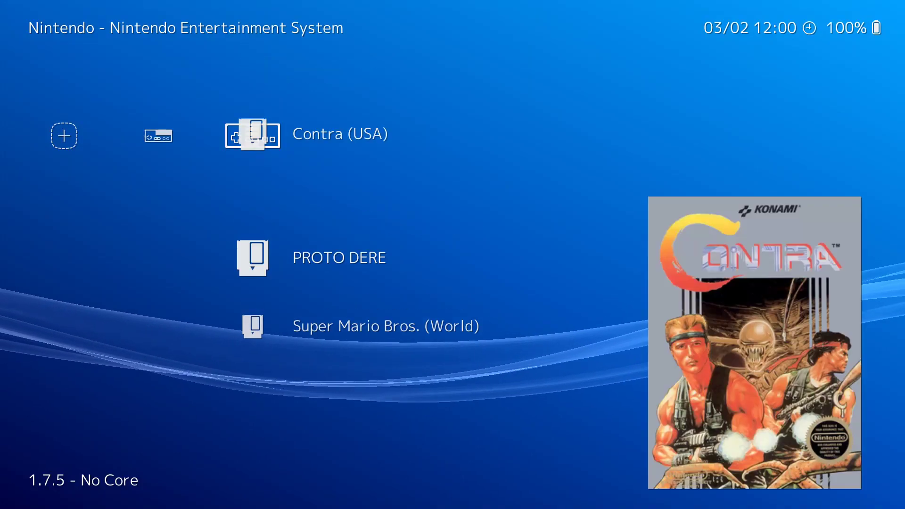
key("Left")
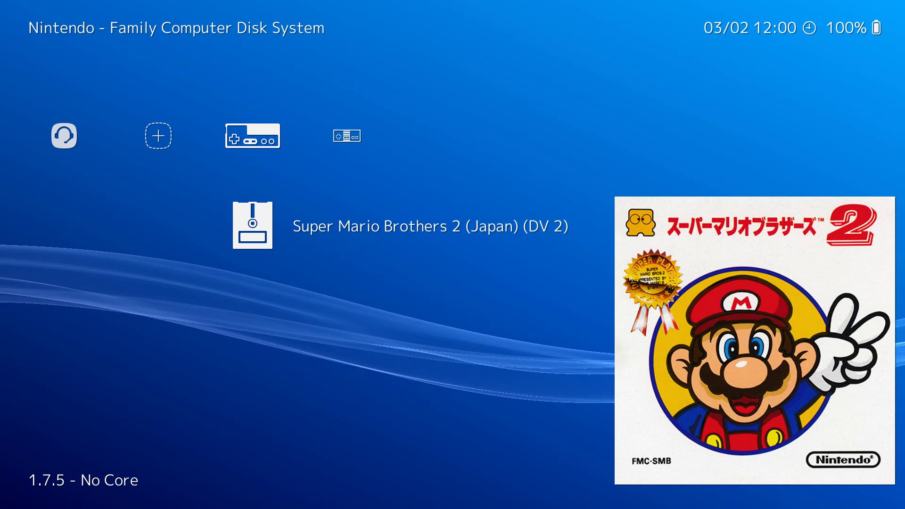
key("Right")
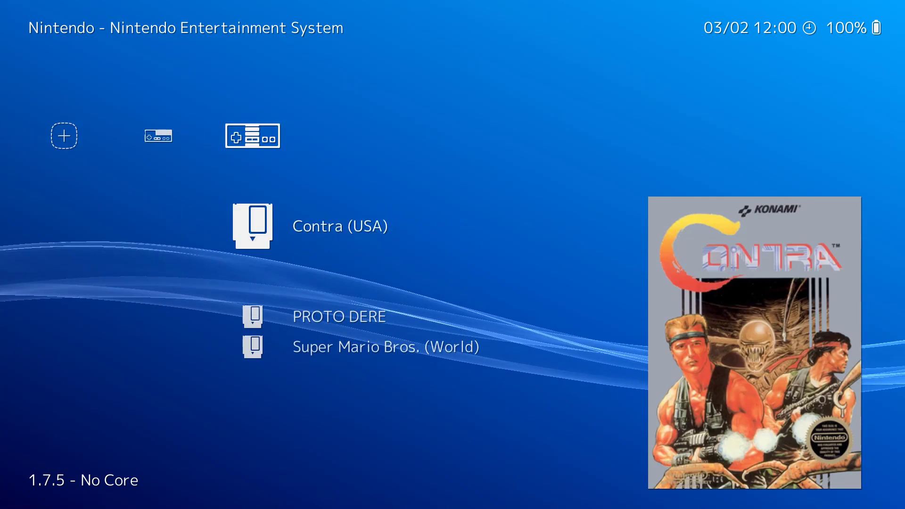
key("Down")
key("Down")
key("Up")
key("Up")
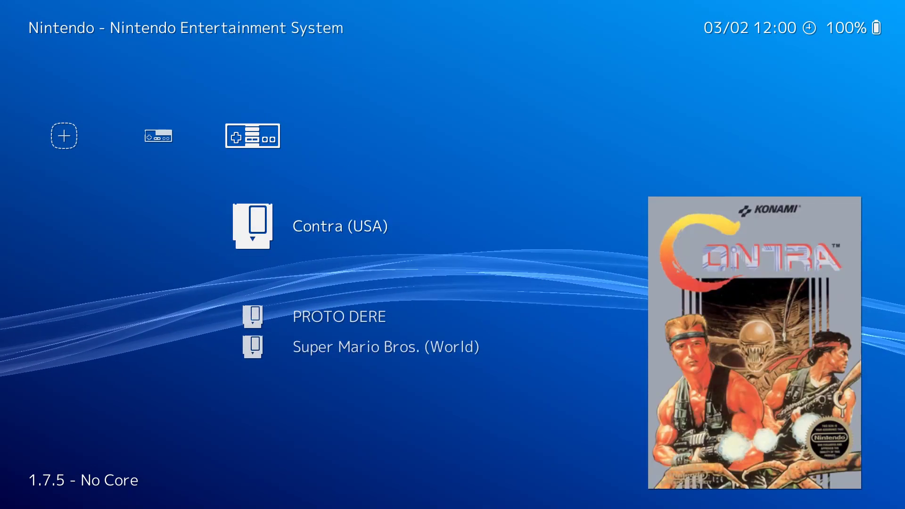
Compare the box art of Super Mario Bros. (World) with its neighbouring games in the full-screen Nintendo Entertainment System playlist.
key("Down")
key("Down")
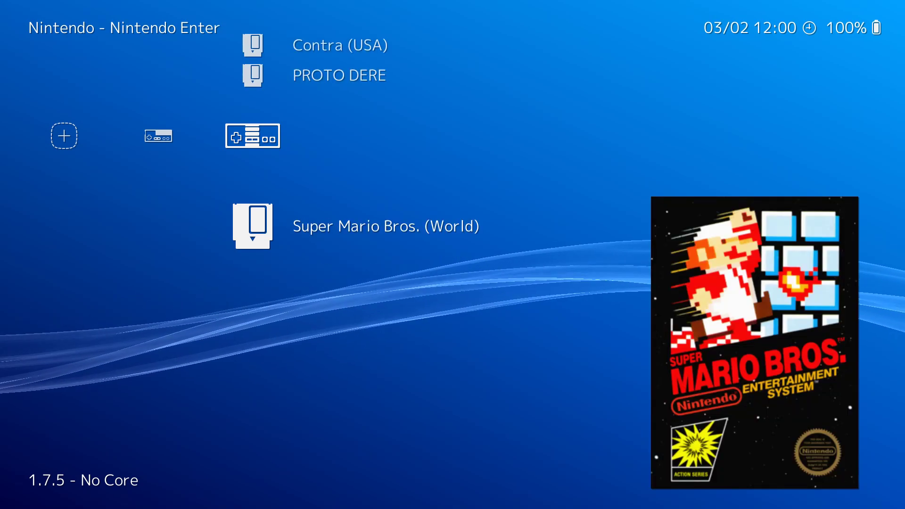
key("Up")
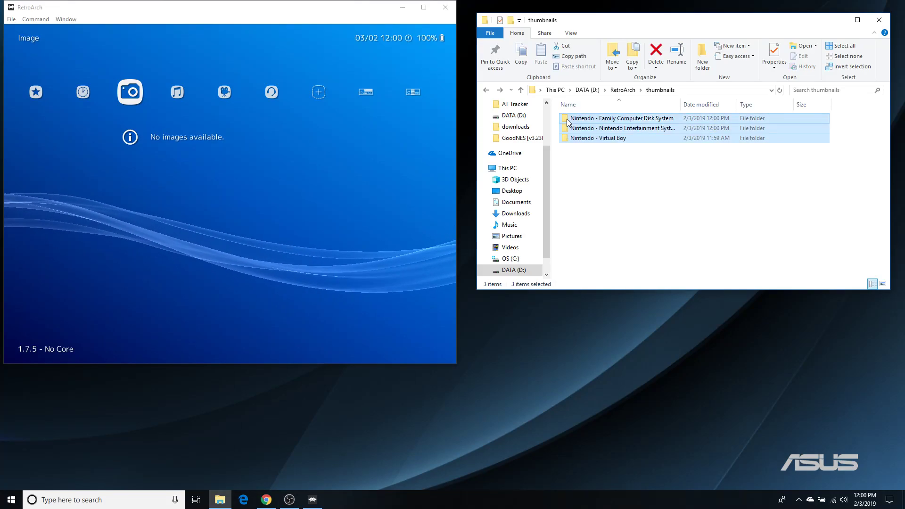
Delete all three Nintendo folders from RetroArch's thumbnails folder, and check RetroArch's Nintendo Entertainment System playlist for box art.
right_click(569, 122)
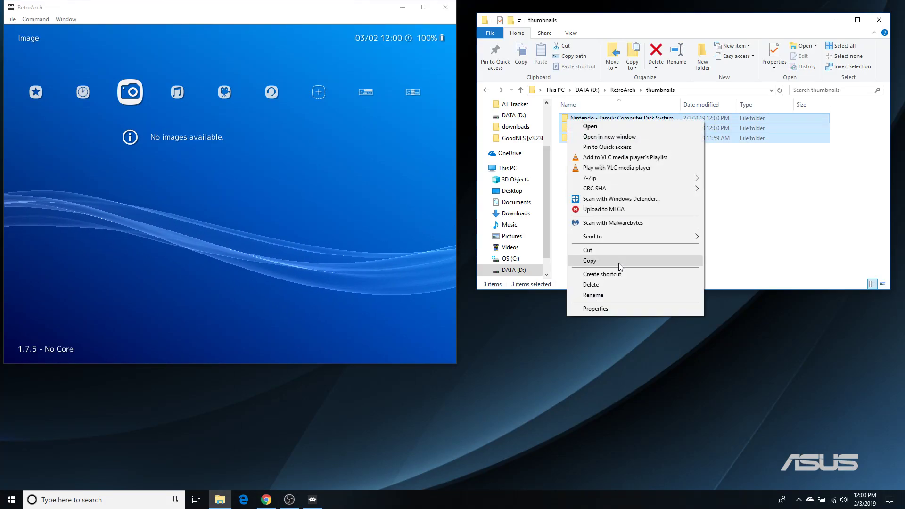
left_click(612, 284)
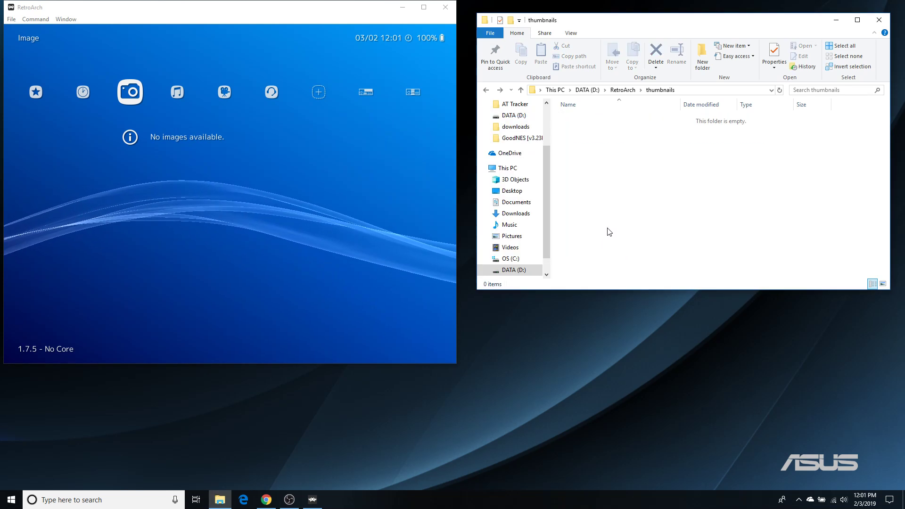
key("Right")
key("Right")
key("Right")
key("Right")
key("Right")
key("Right")
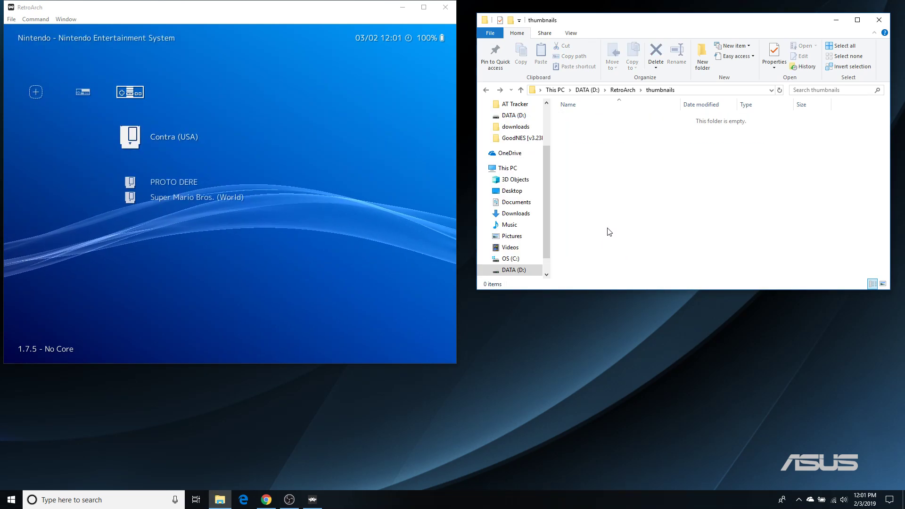
Return to RetroArch's Main Menu and open the Desktop Menu, accepting its welcome message.
key("Left")
key("Left")
key("Left")
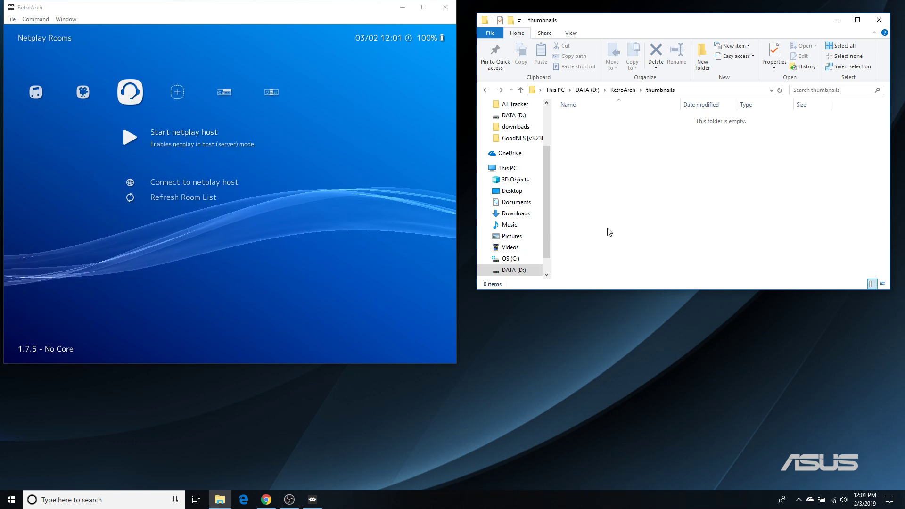
key("Left")
key("Left")
key("Left")
key("Left")
key("Left")
key("Left")
key("Left")
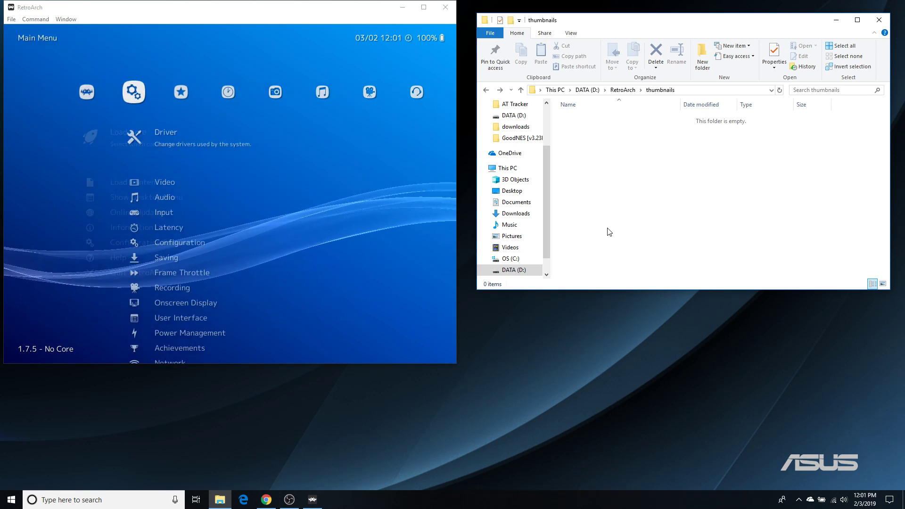
key("Down")
key("Down")
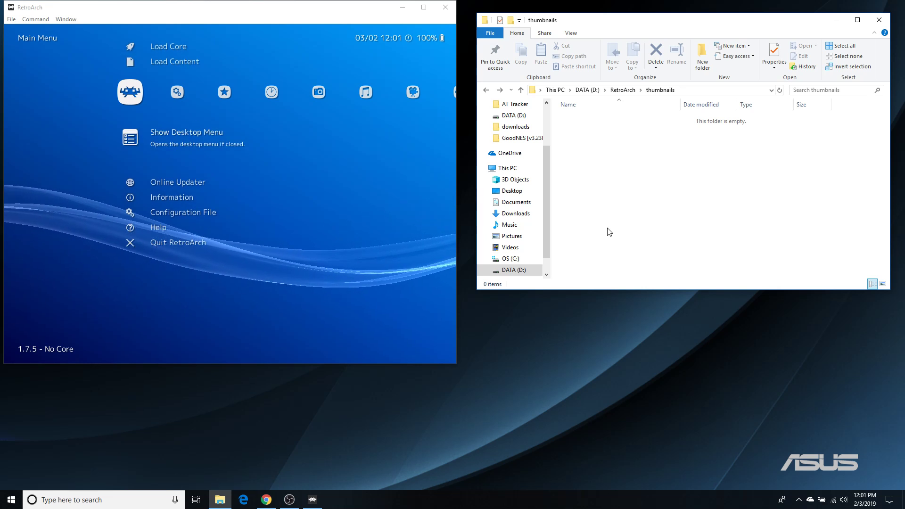
key("Return")
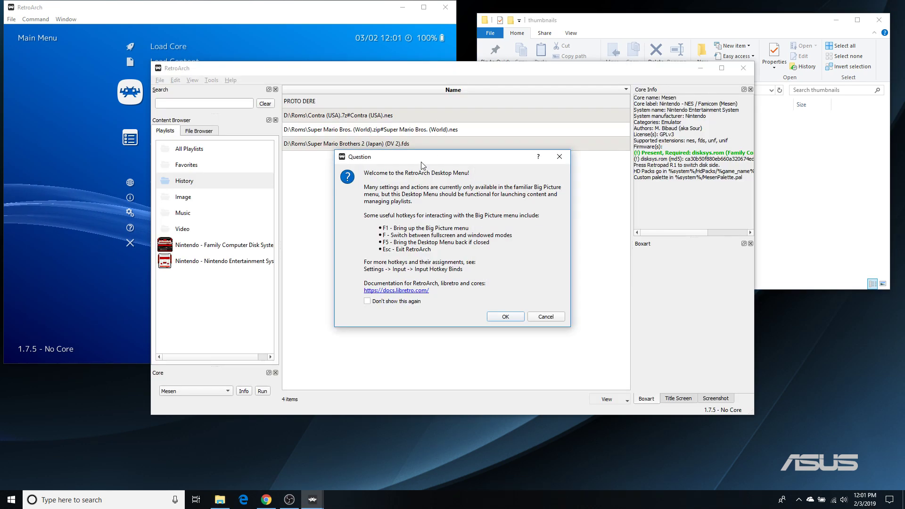
left_click(505, 317)
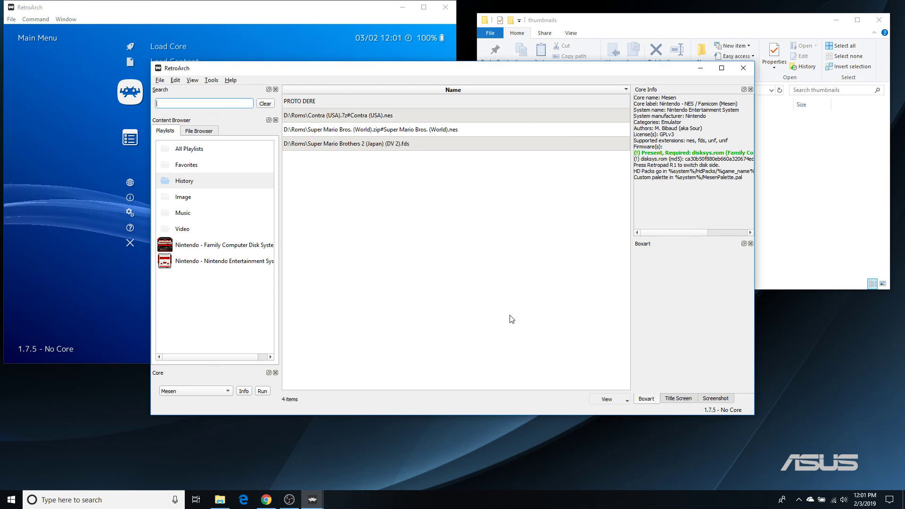
Download the thumbnail for Super Mario Brothers 2 (Japan) (DV 2) in the Family Computer Disk System playlist, and view its title screen and screenshot.
left_click(232, 244)
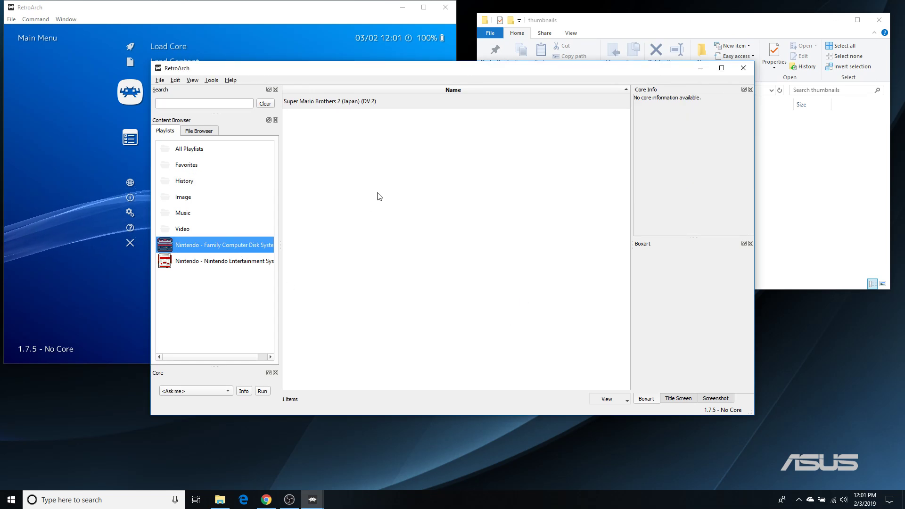
right_click(325, 104)
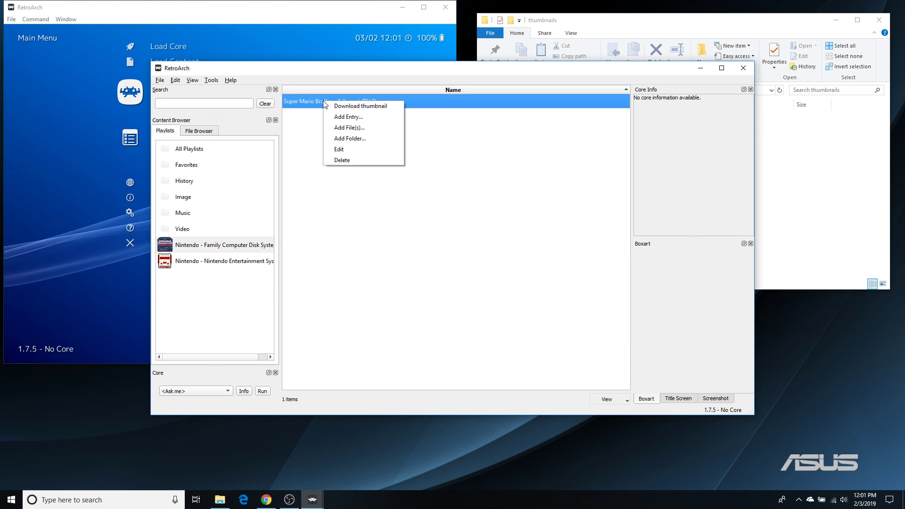
left_click(362, 106)
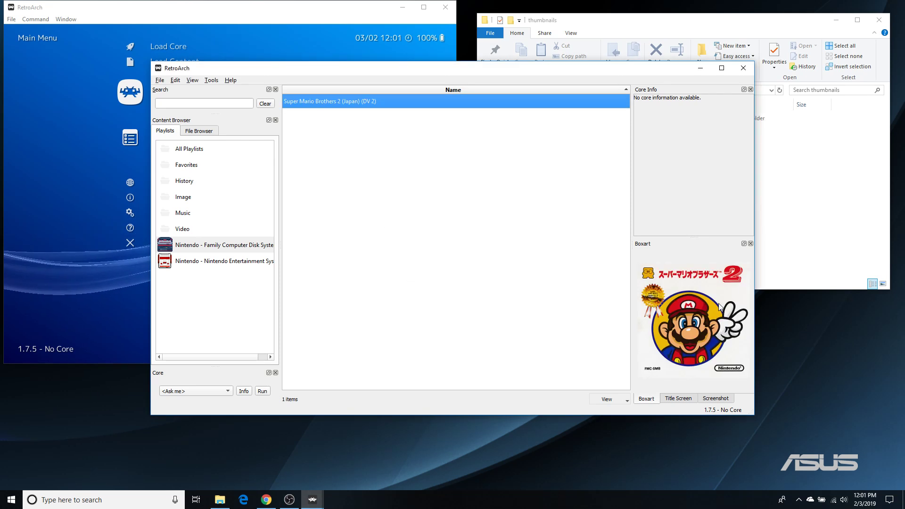
left_click(680, 400)
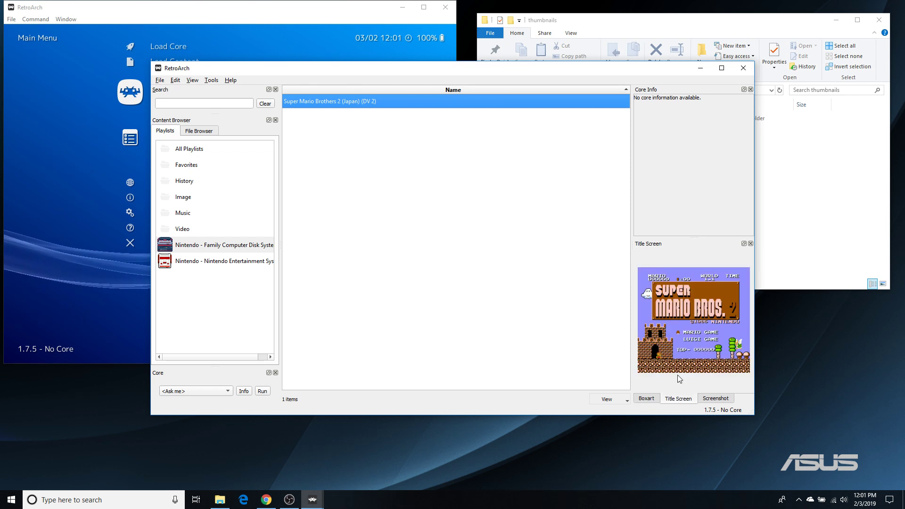
left_click(719, 404)
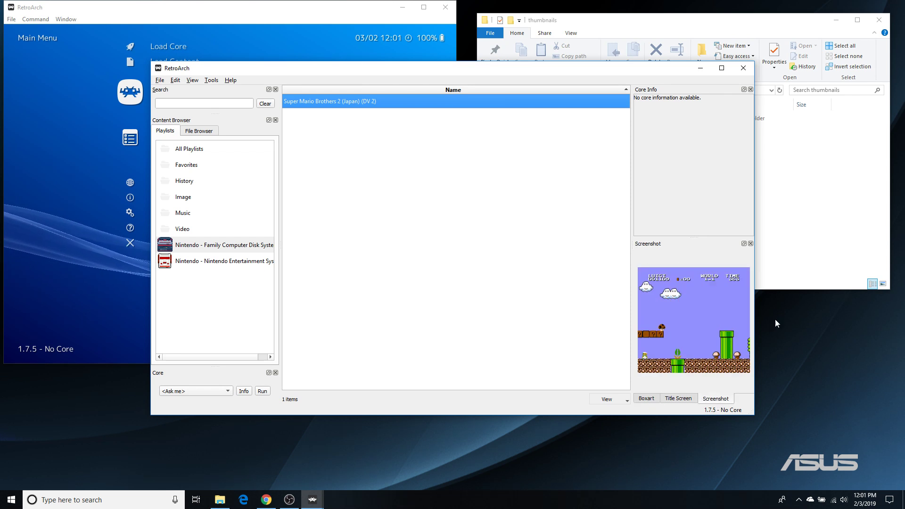
Inspect the Named_Boxarts, Named_Snaps and Named_Titles folders of the Family Computer Disk System thumbnails, and return to the thumbnails folder.
left_click(824, 216)
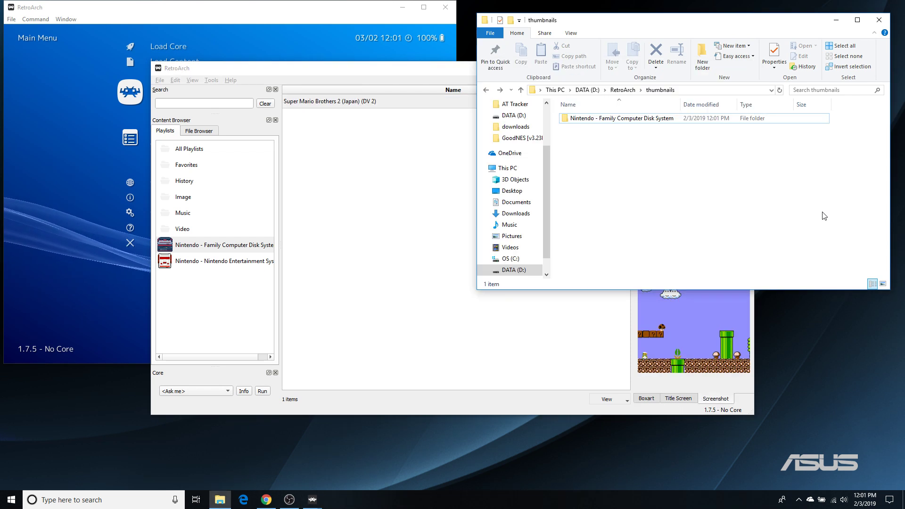
double_click(672, 121)
double_click(573, 118)
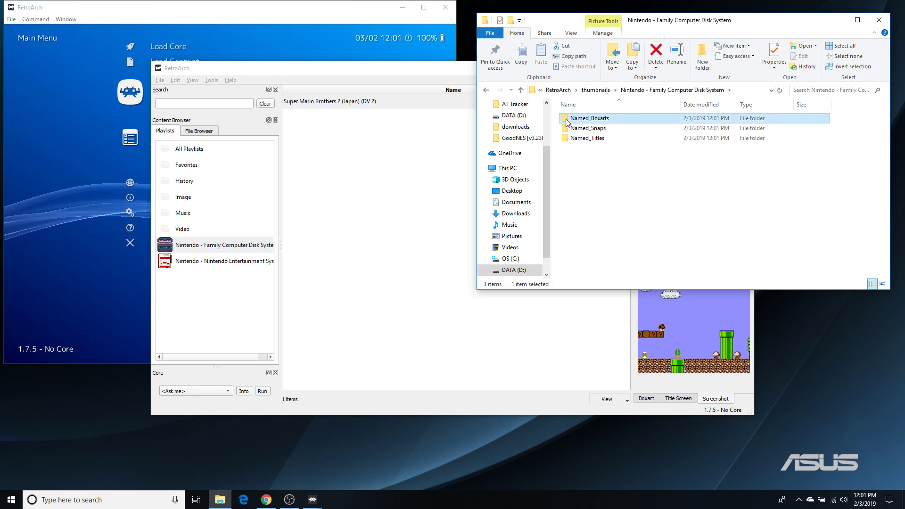
left_click(486, 90)
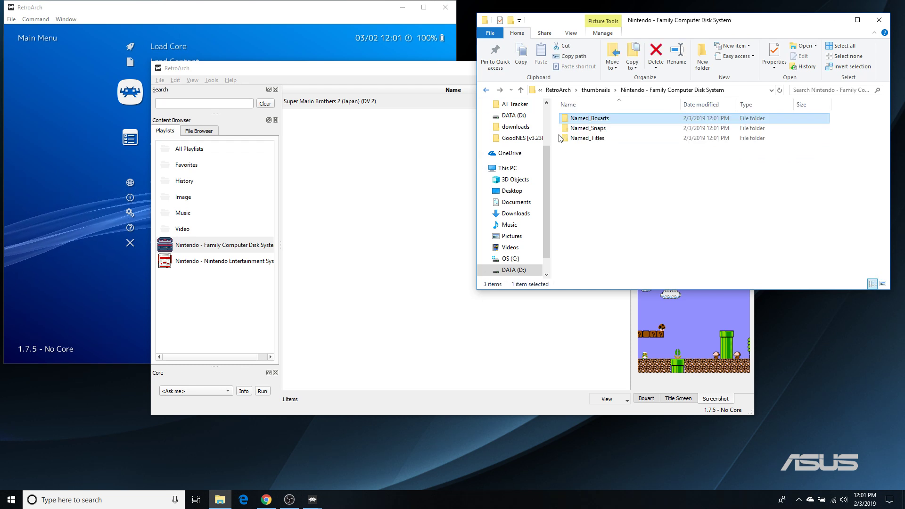
double_click(580, 133)
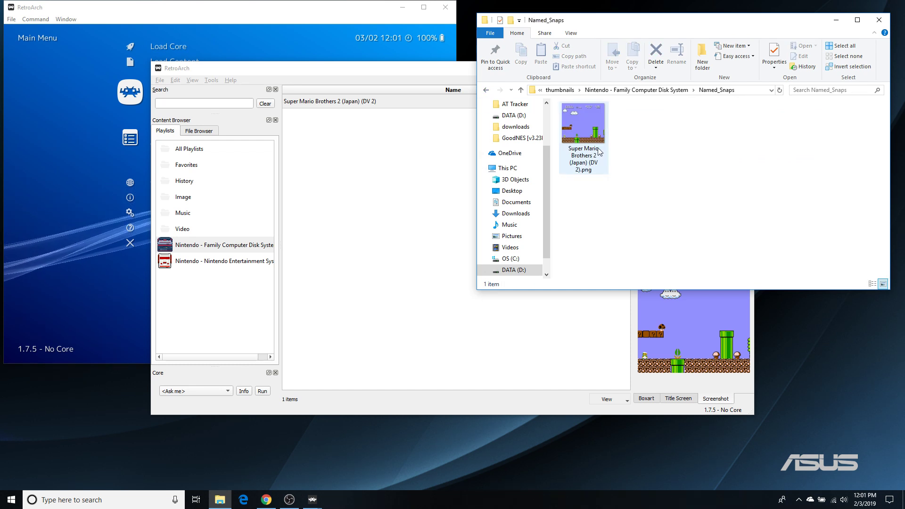
left_click(486, 90)
double_click(572, 141)
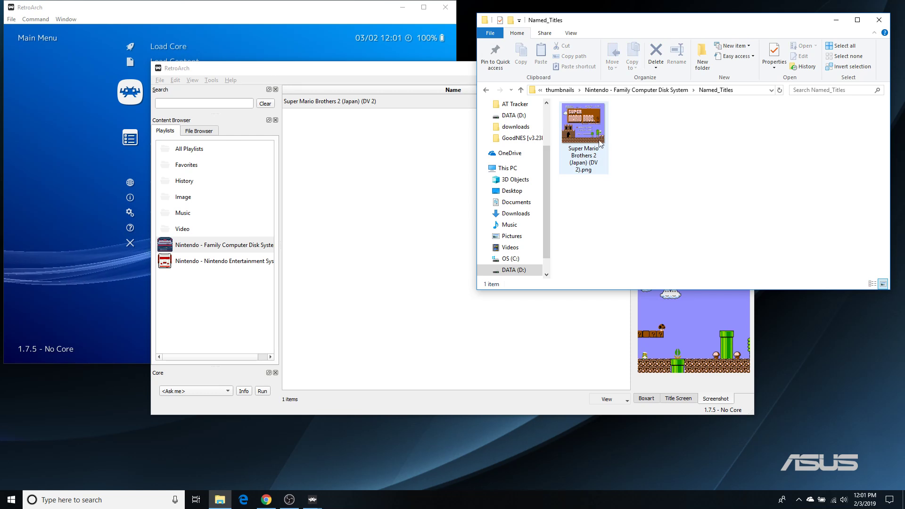
left_click(486, 90)
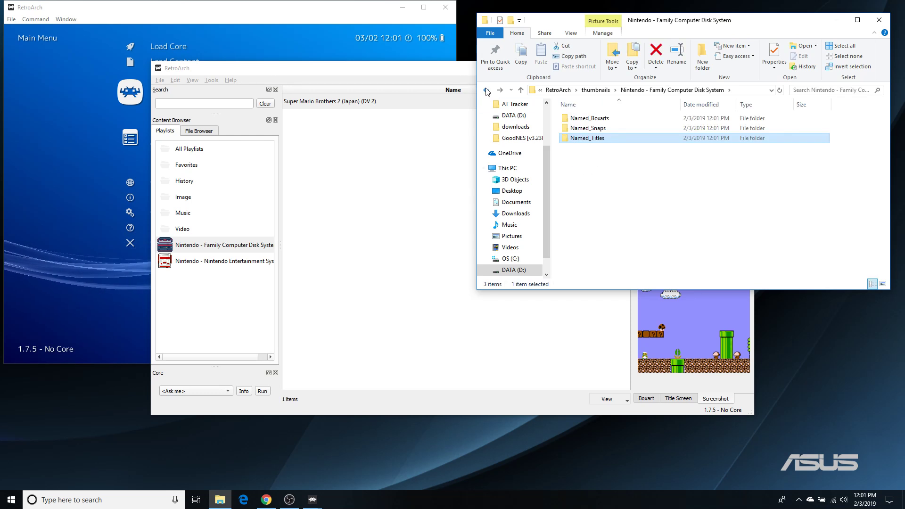
left_click(486, 90)
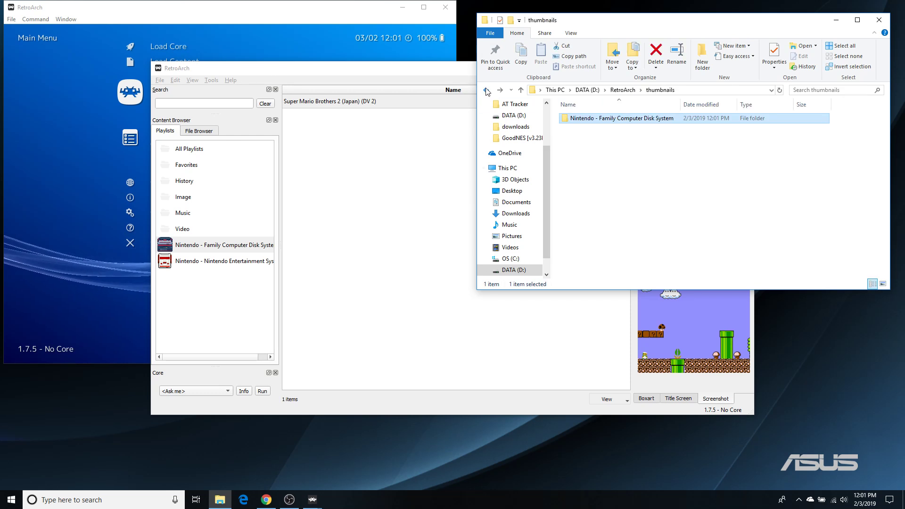
Download all thumbnails for only this playlist, Nintendo Entertainment System, in RetroArch's Desktop Menu.
left_click(451, 72)
left_click(194, 263)
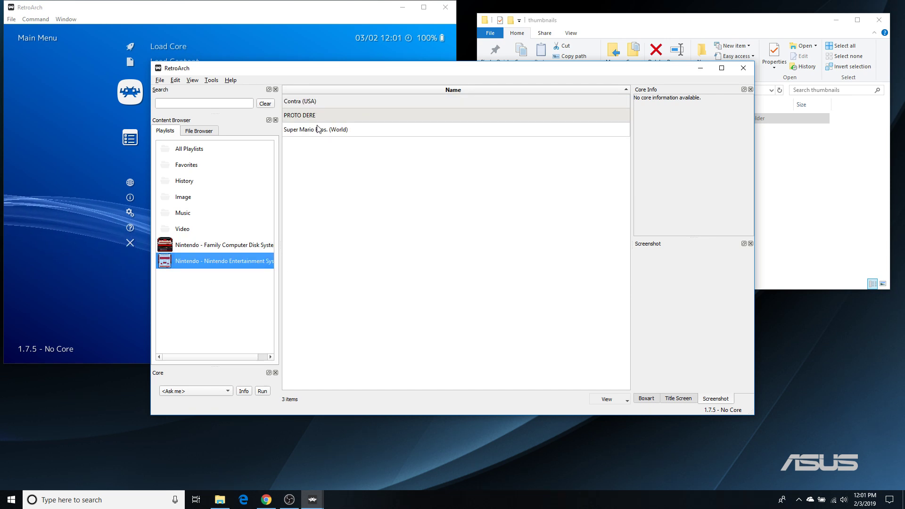
right_click(205, 262)
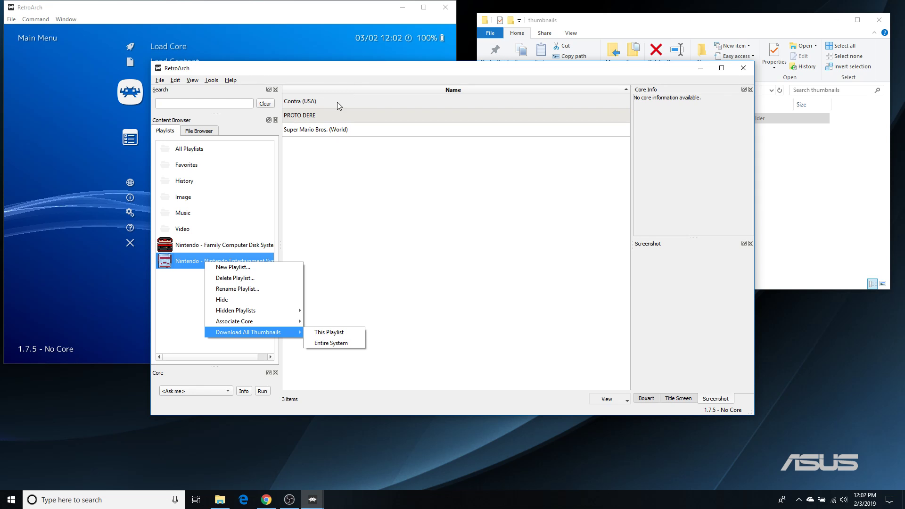
left_click(336, 333)
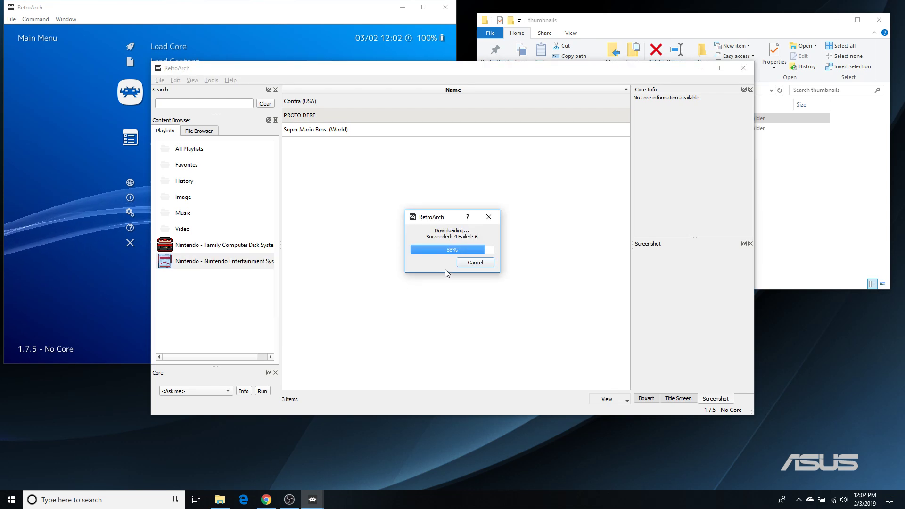
View the title screens and box art of Contra (USA) and Super Mario Bros. (World), plus the latter's screenshot.
left_click(325, 102)
left_click(678, 399)
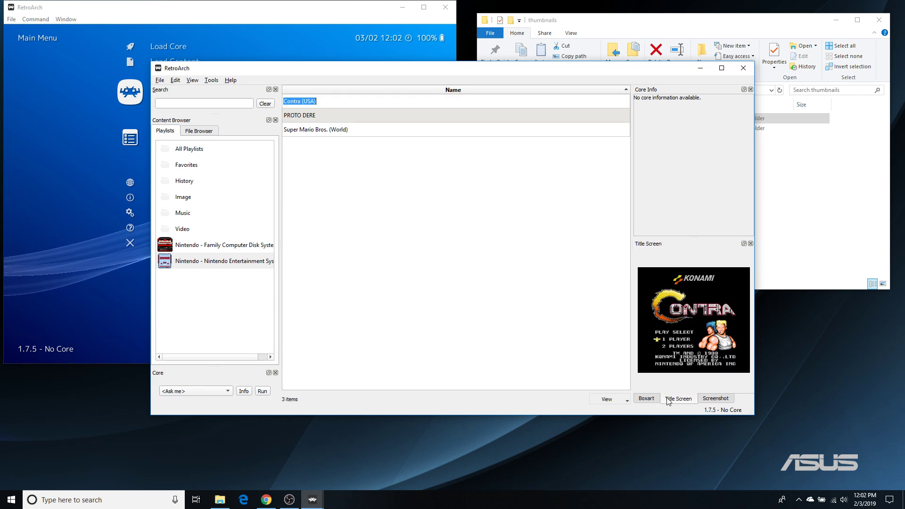
left_click(653, 398)
left_click(330, 132)
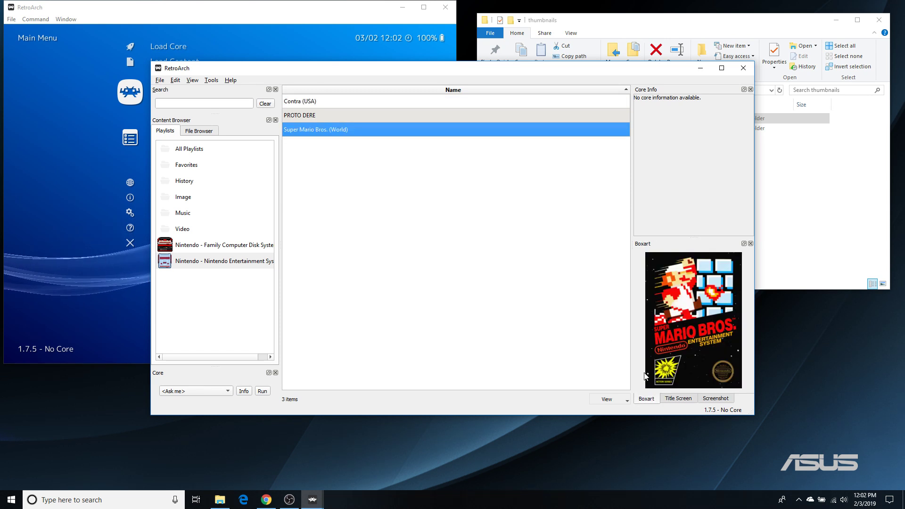
left_click(671, 401)
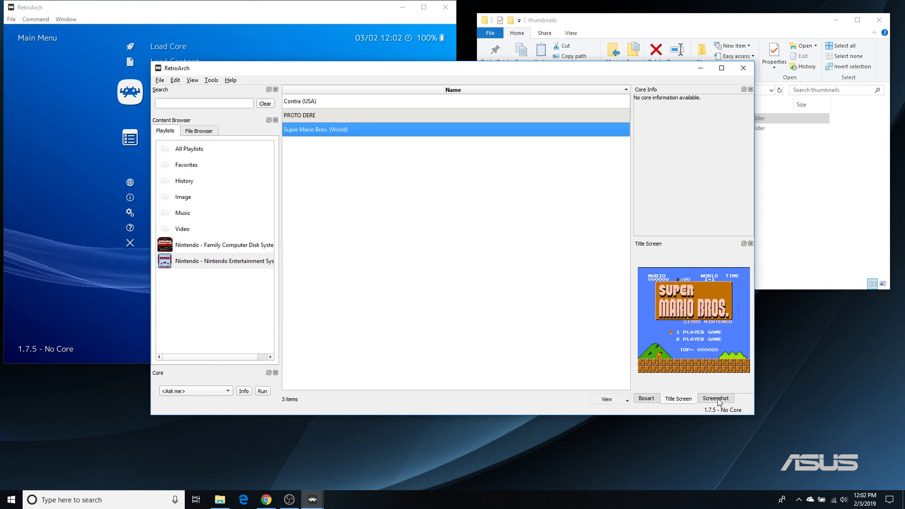
left_click(716, 399)
left_click(654, 398)
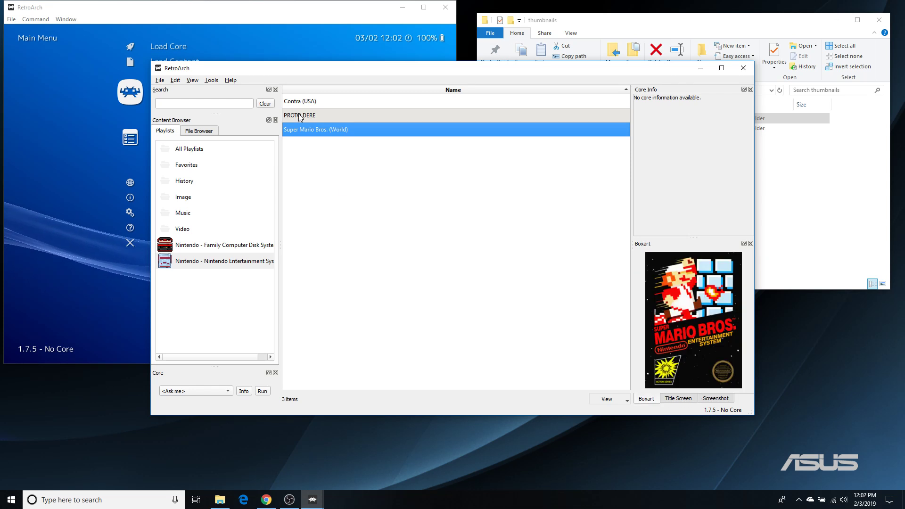
Check PROTO DERE for a title screen, screenshot and box art, and move the Desktop Menu window to uncover the thumbnails folder's file list.
left_click(300, 116)
left_click(684, 399)
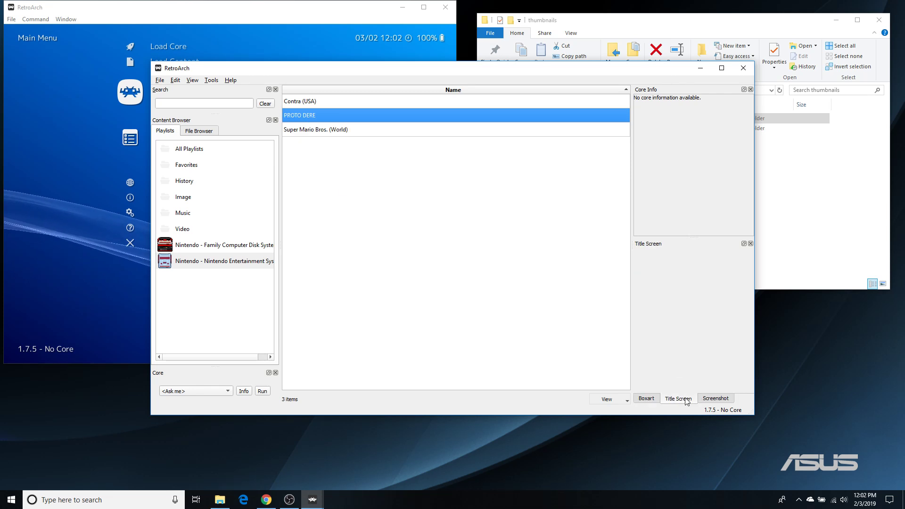
left_click(717, 399)
left_click(648, 400)
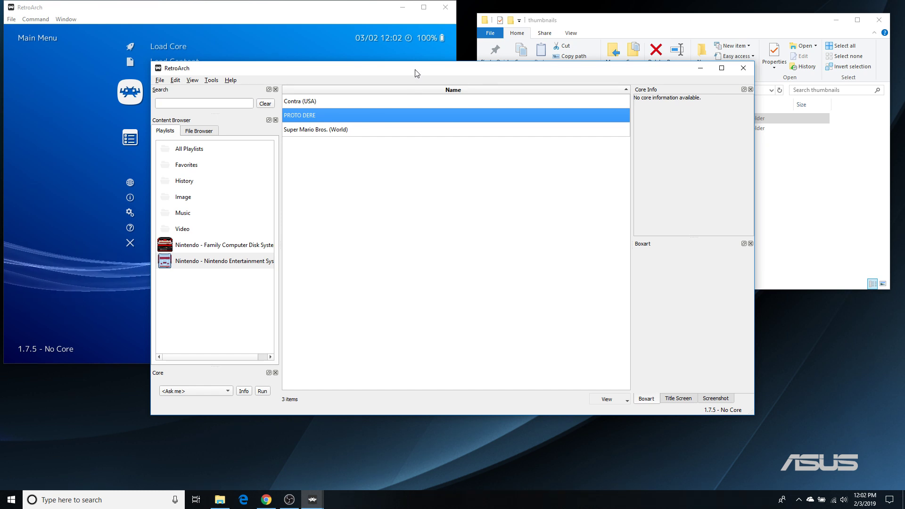
left_click_drag(416, 73, 317, 47)
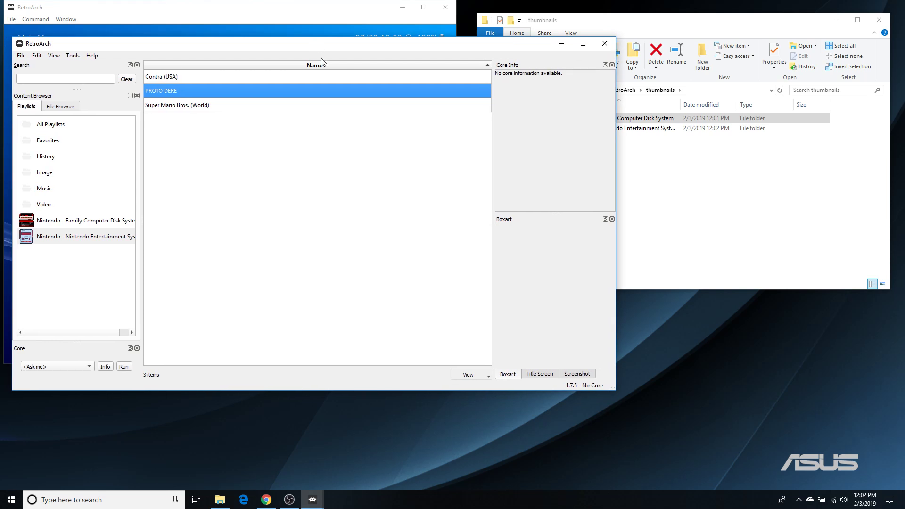
Switch to Chrome and open the ROMs, Playlists, and Thumbnails user guide in the Libretro documentation from RetroArch's website.
left_click(267, 500)
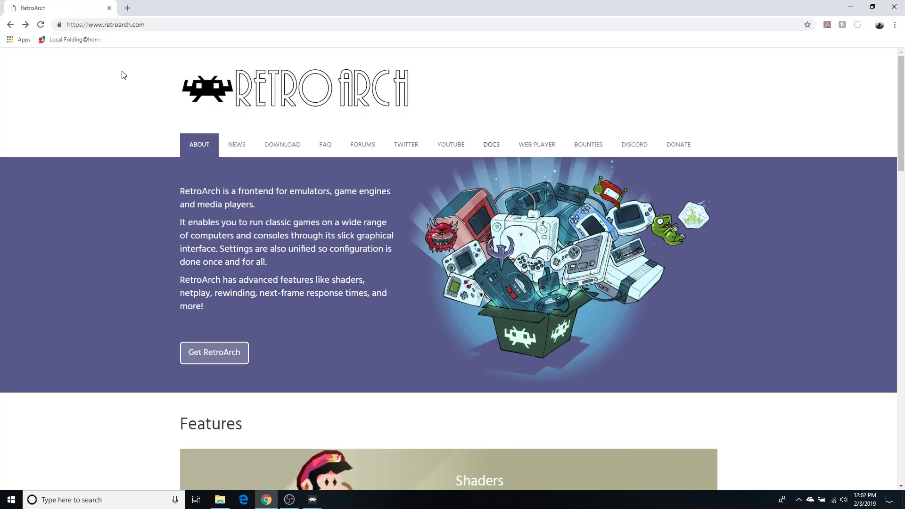
left_click(491, 148)
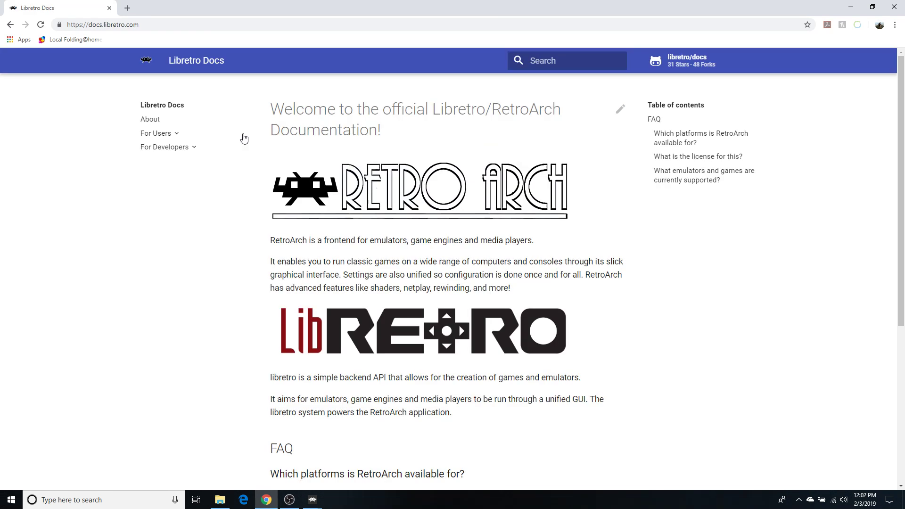
left_click(176, 136)
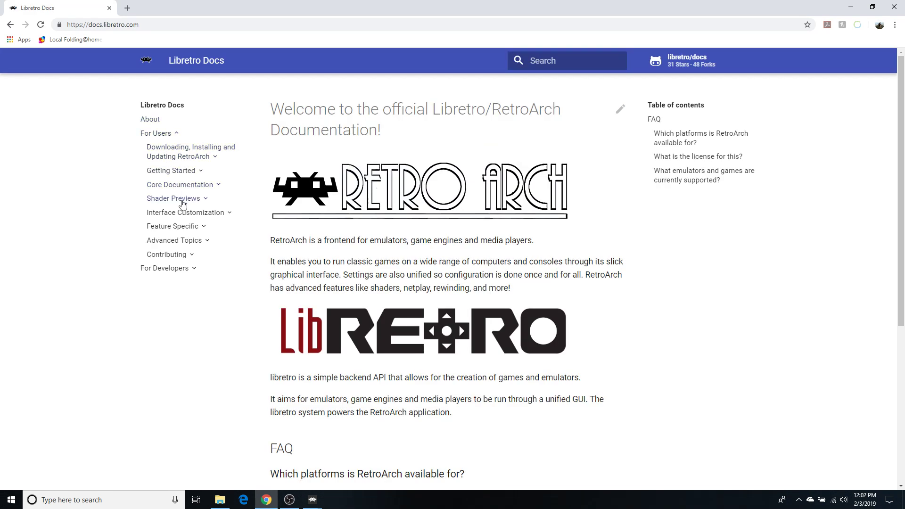
left_click(191, 229)
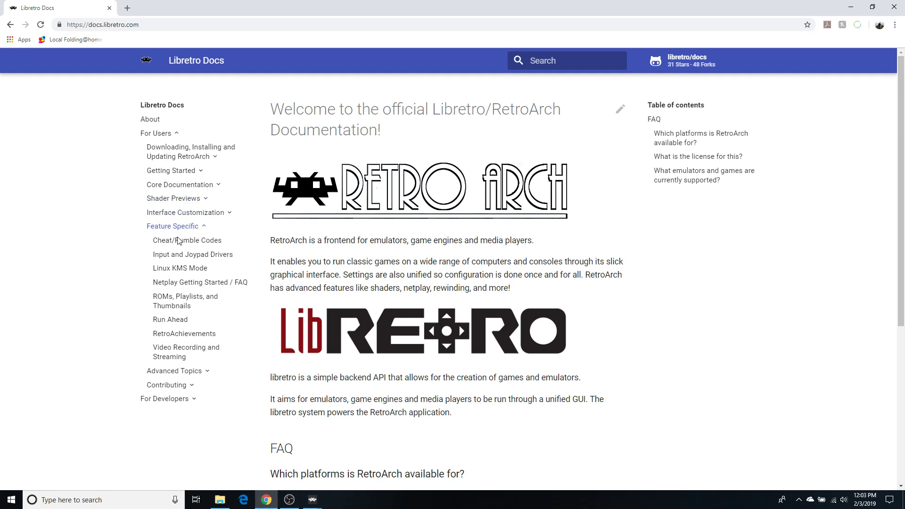
left_click(191, 300)
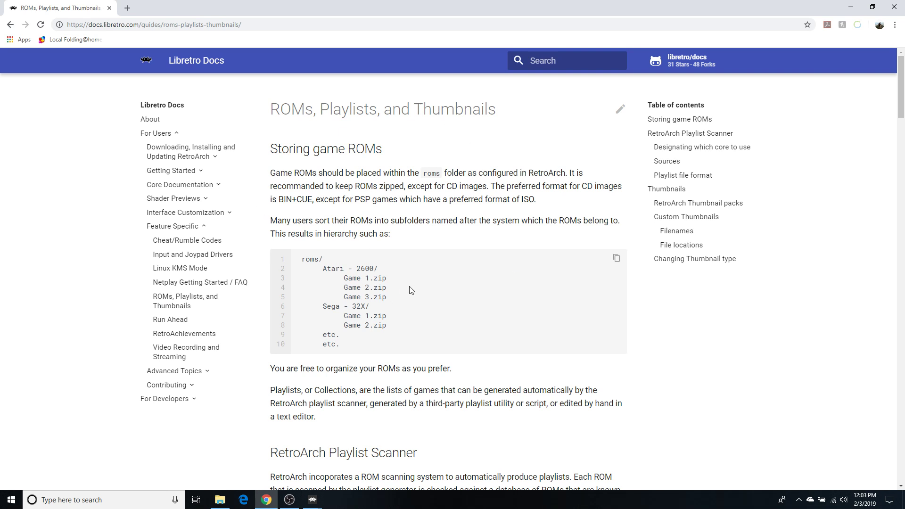
Read the guide's sections on storing game ROMs, the playlist scanner's sources and the playlist file format.
scroll(411, 222, "down", 6)
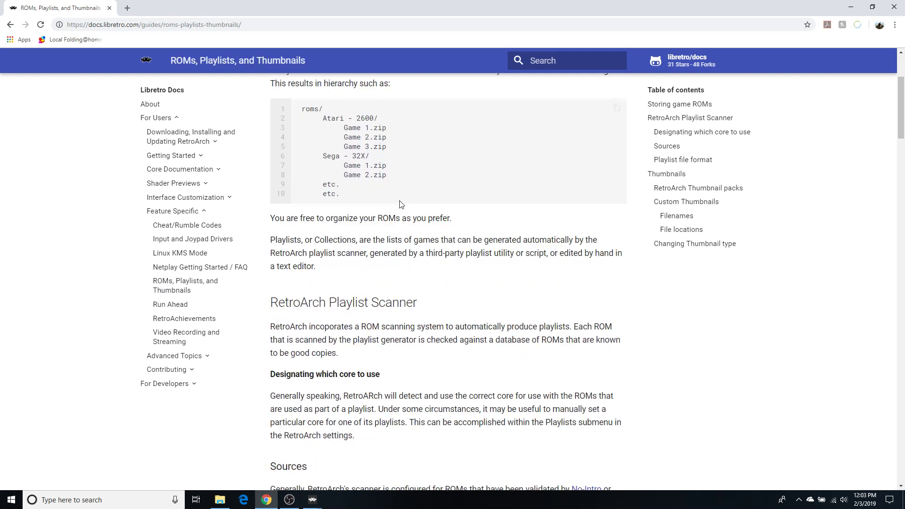
scroll(443, 122, "up", 6)
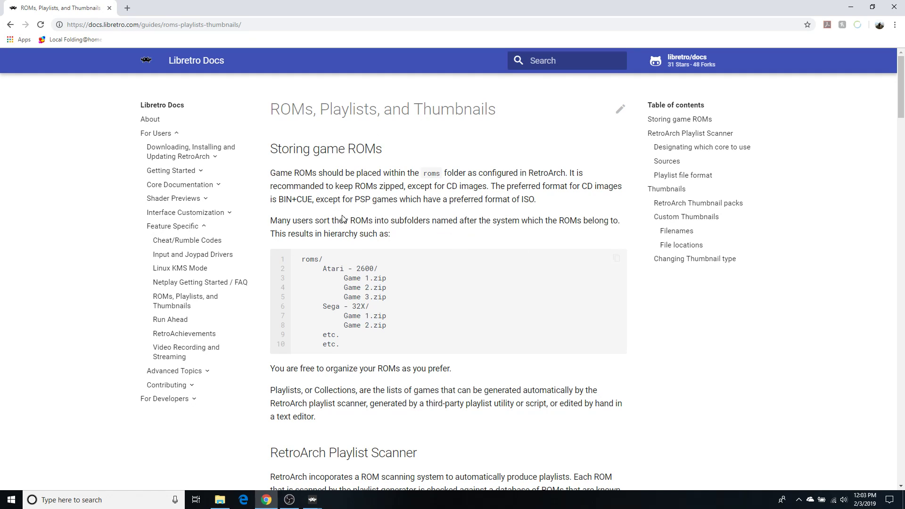
scroll(343, 219, "down", 10)
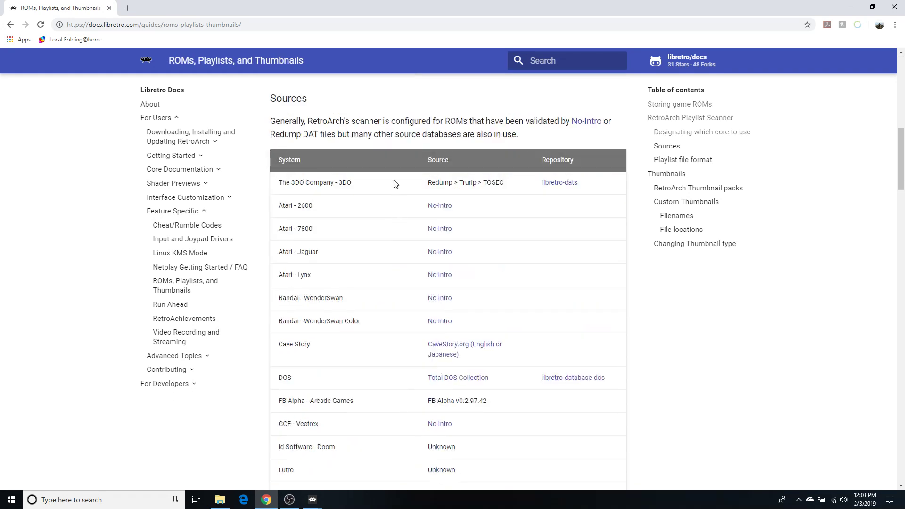
scroll(396, 184, "down", 20)
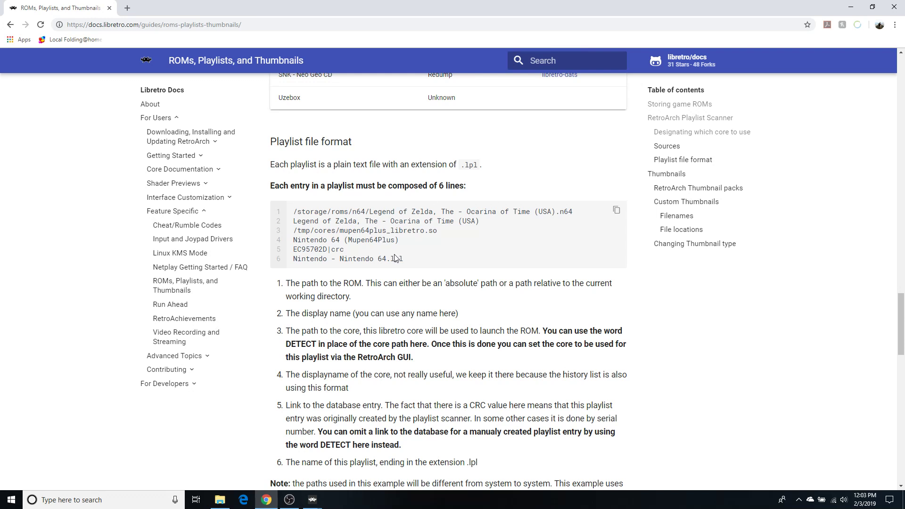
scroll(431, 251, "down", 2)
scroll(432, 252, "down", 1)
scroll(400, 182, "up", 2)
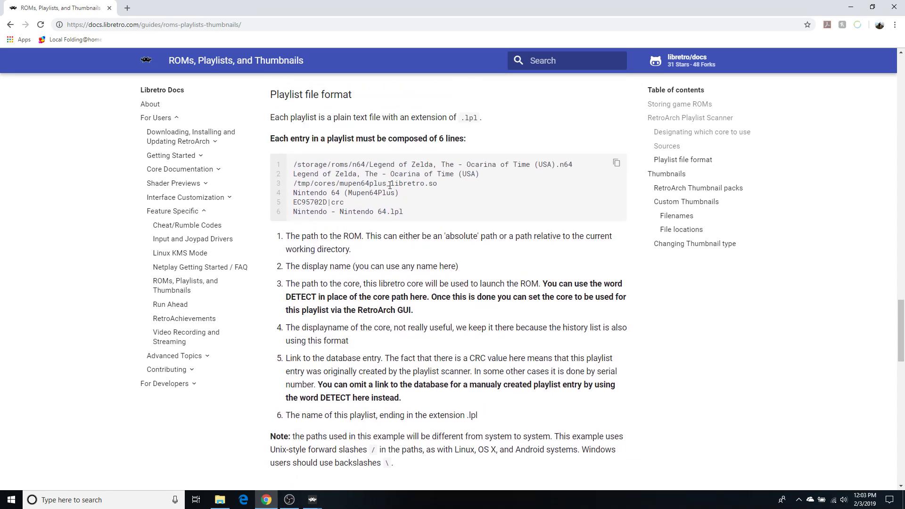
Examine the guide's Thumbnails section, including the custom thumbnail filenames, file locations and thumbnail type.
scroll(407, 235, "down", 2)
scroll(407, 236, "down", 6)
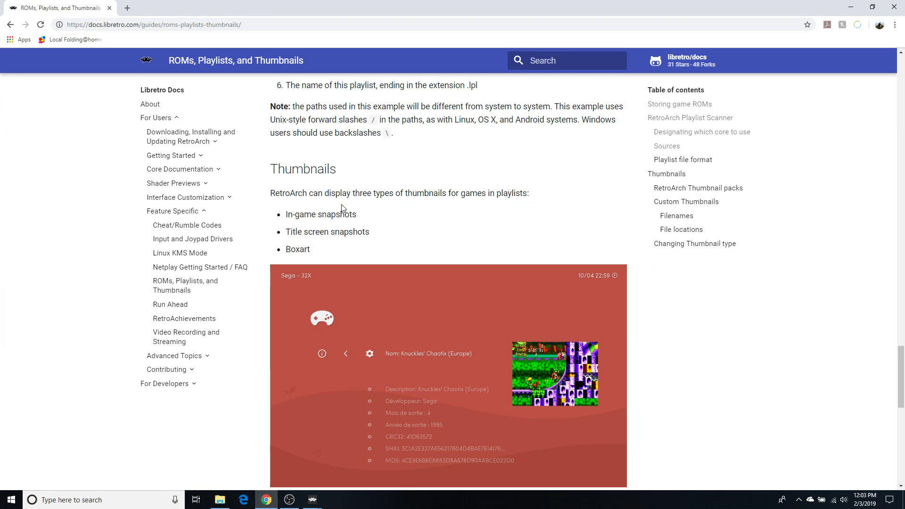
scroll(432, 225, "down", 8)
scroll(386, 209, "down", 2)
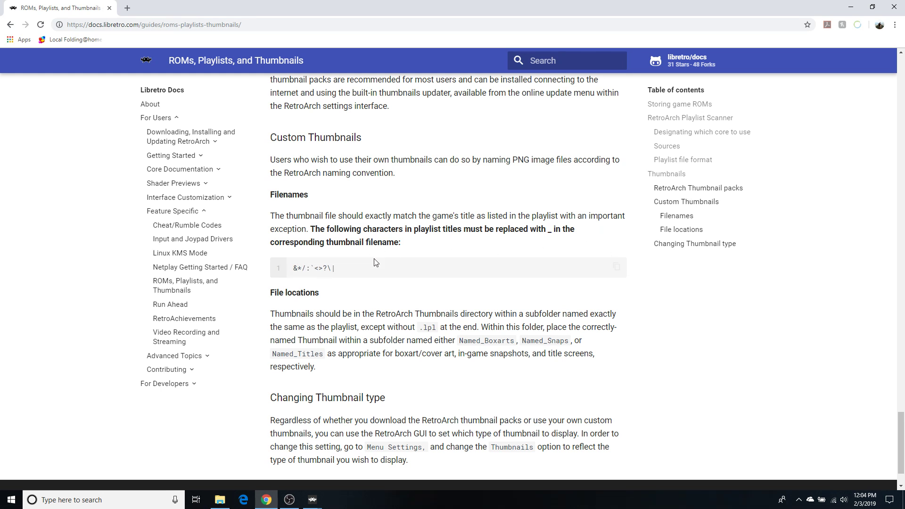
scroll(403, 294, "down", 1)
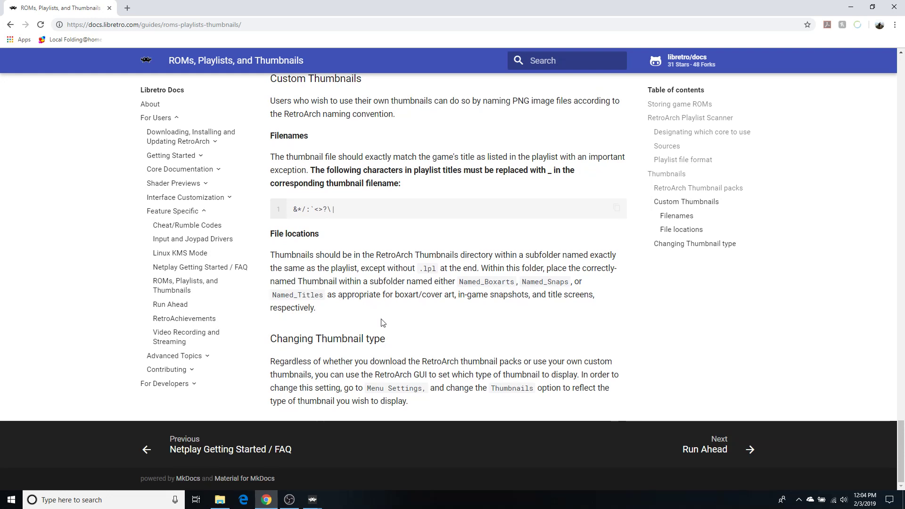
scroll(382, 322, "up", 6)
scroll(373, 328, "up", 10)
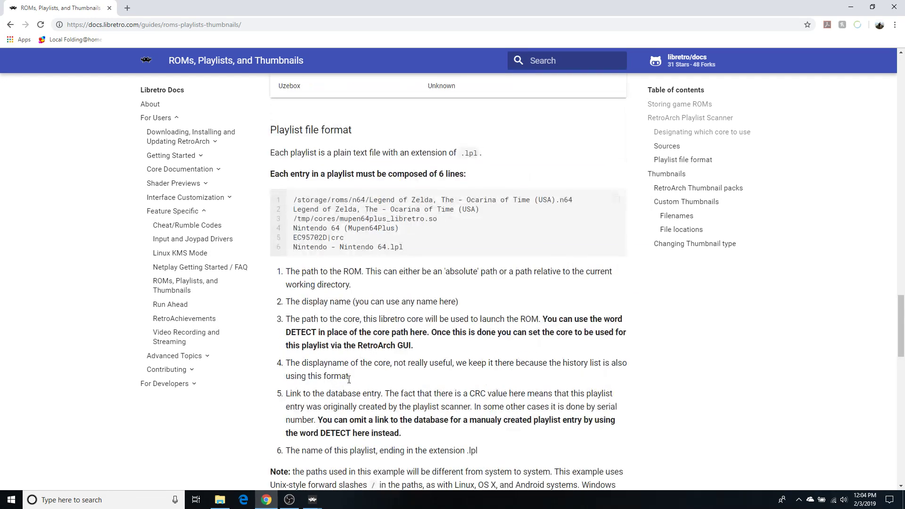
scroll(349, 380, "down", 15)
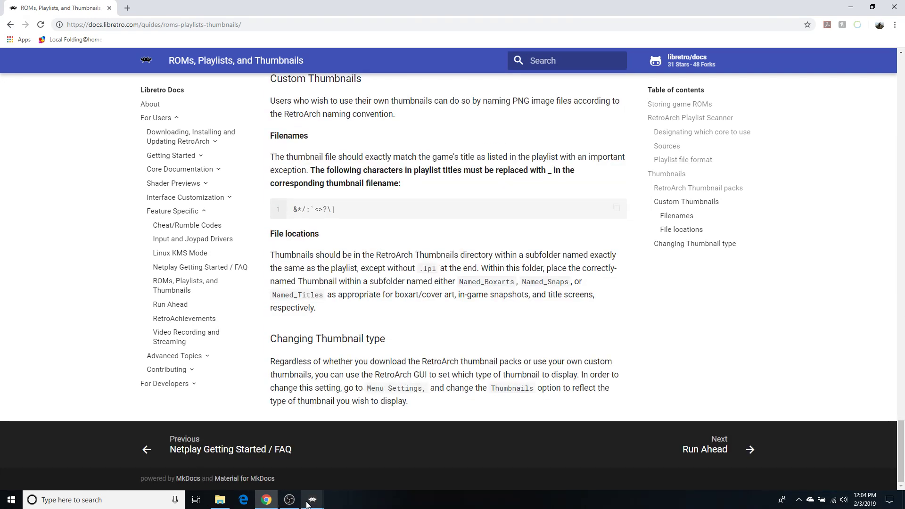
Check the PROTO DERE entry in RetroArch, search Google for "proto dere" in a new browser tab, and open its Romhacking.net homebrew page.
left_click(352, 464)
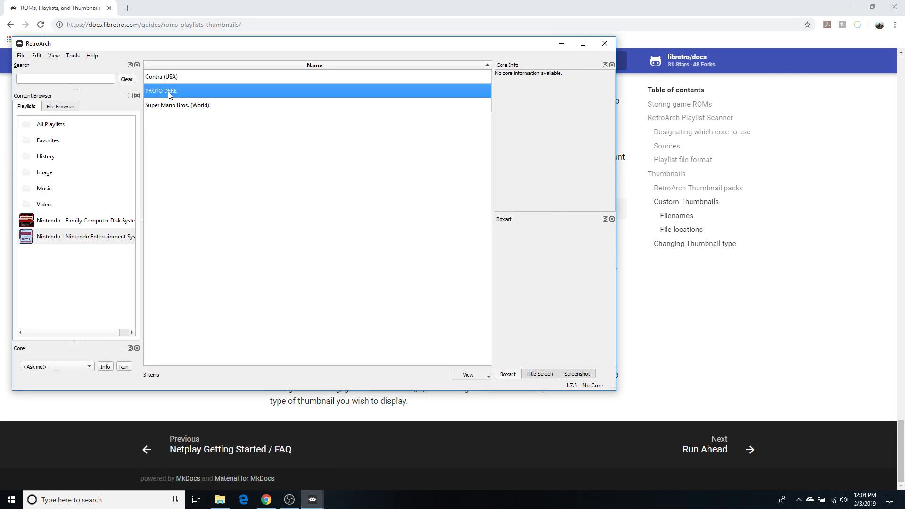
left_click(127, 8)
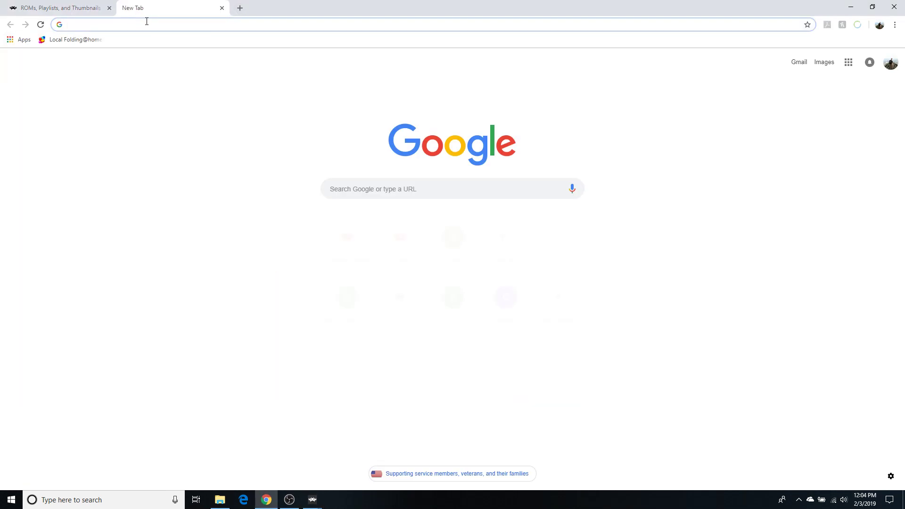
type("pr")
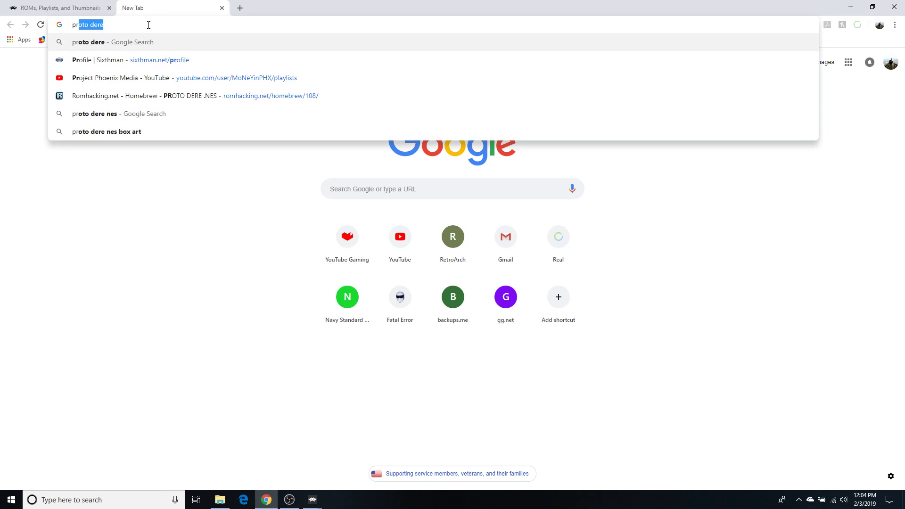
type("oto dere")
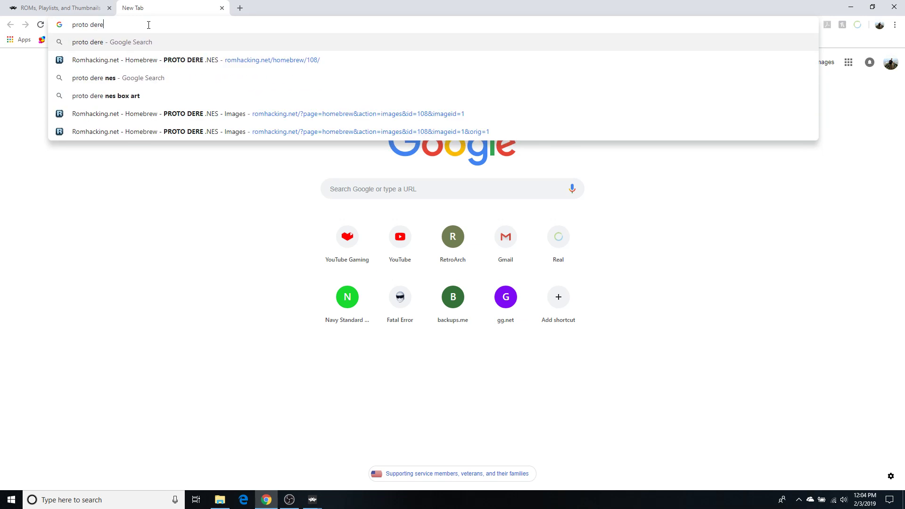
key("Return")
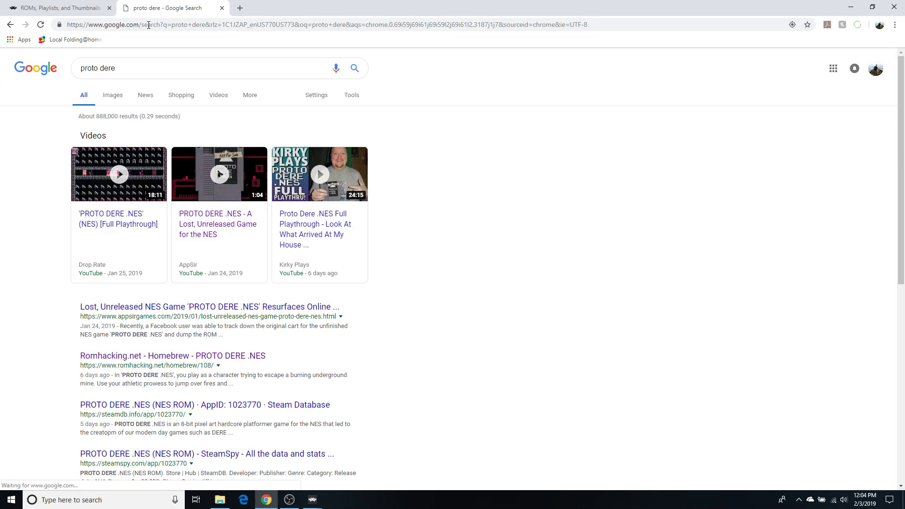
left_click(185, 357)
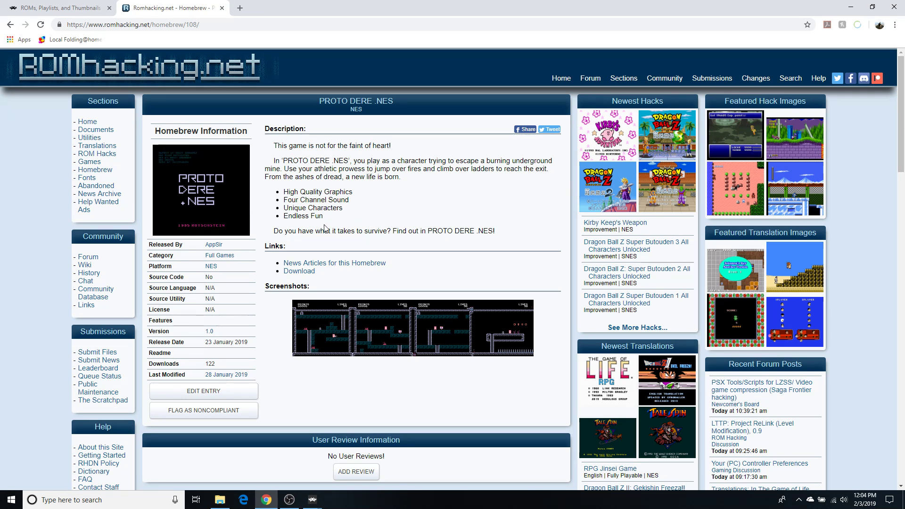
Open the PROTO DERE .NES title screen image and save it to the Desktop as 108titlescreen.png.
left_click(215, 189)
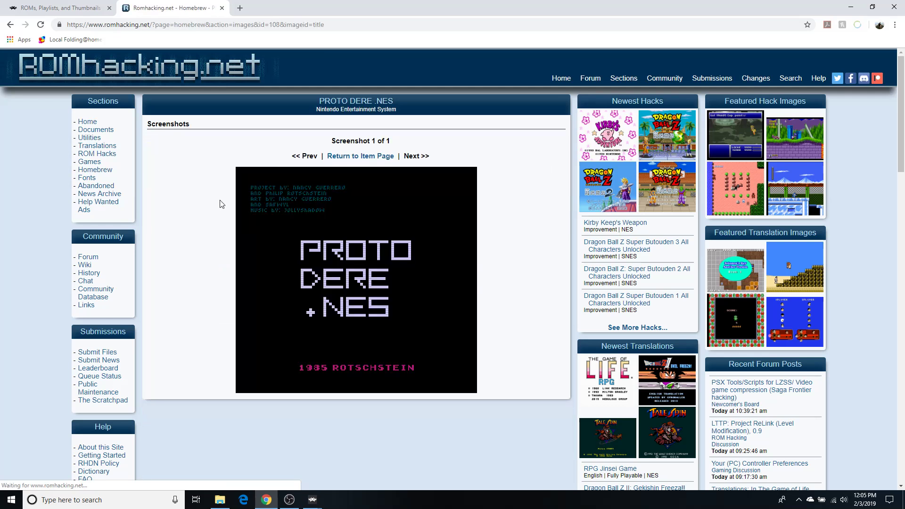
left_click(354, 279)
left_click(360, 227)
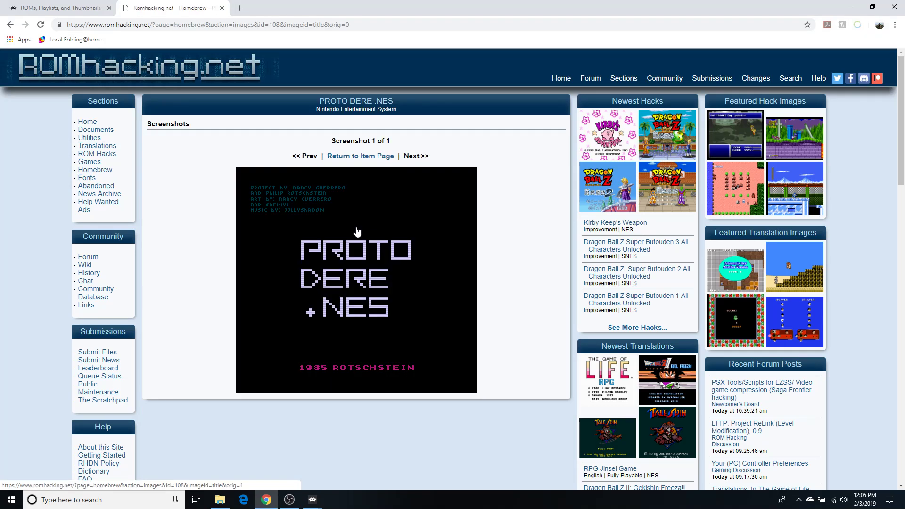
right_click(364, 287)
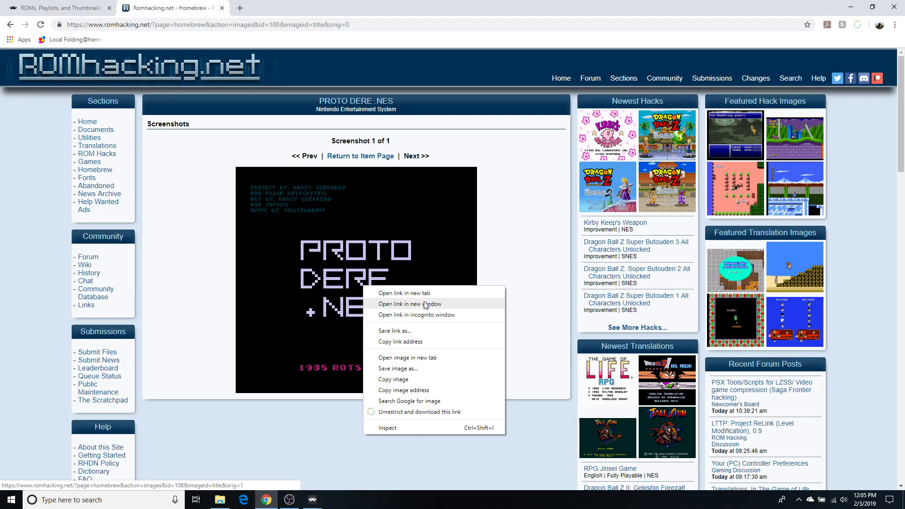
left_click(418, 369)
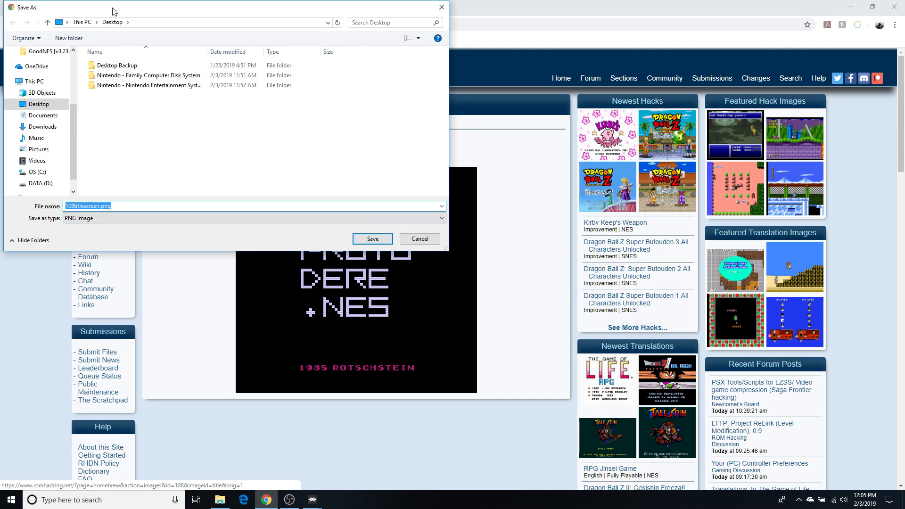
left_click(371, 239)
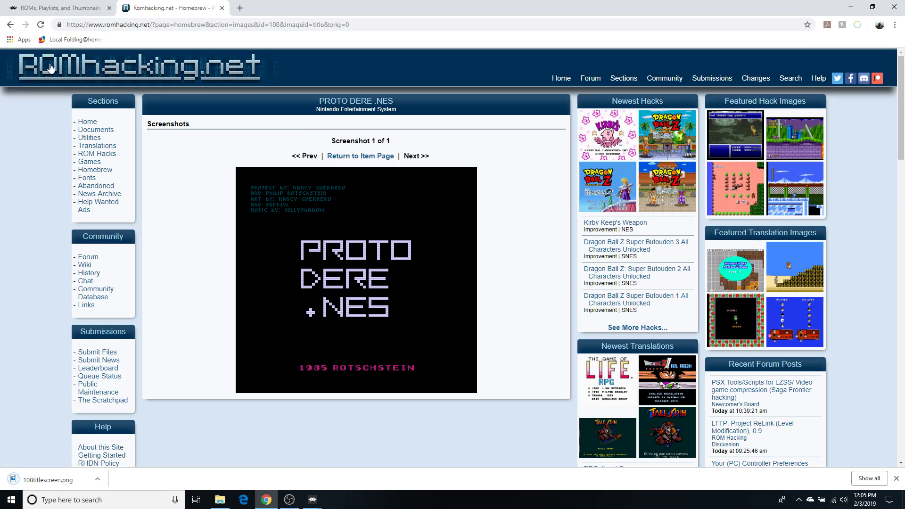
Return to the PROTO DERE .NES page, open its first gameplay screenshot and save it to the Desktop as 108screenshot1.png.
left_click(11, 25)
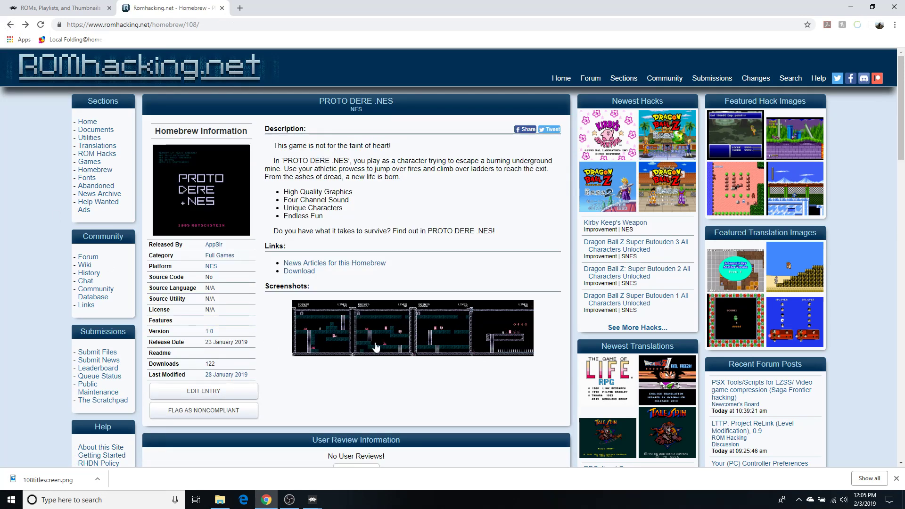
left_click(333, 337)
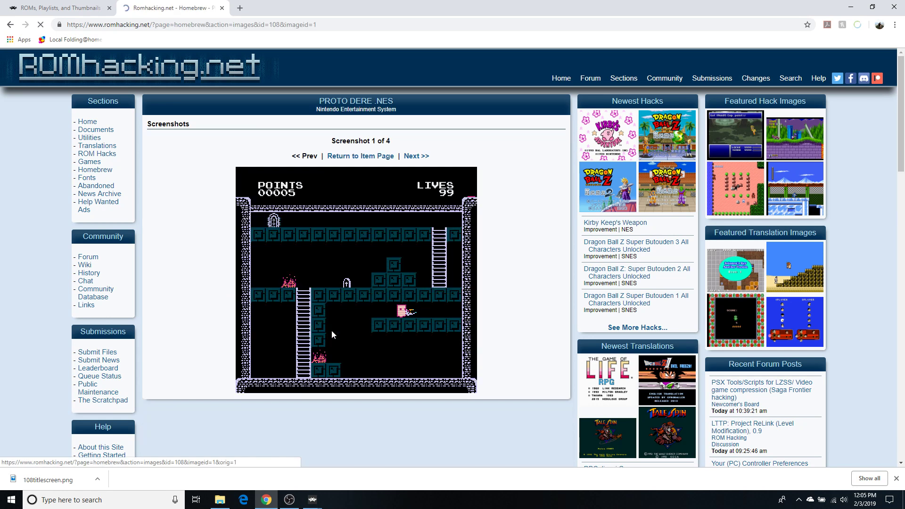
left_click(361, 279)
left_click(366, 252)
right_click(364, 257)
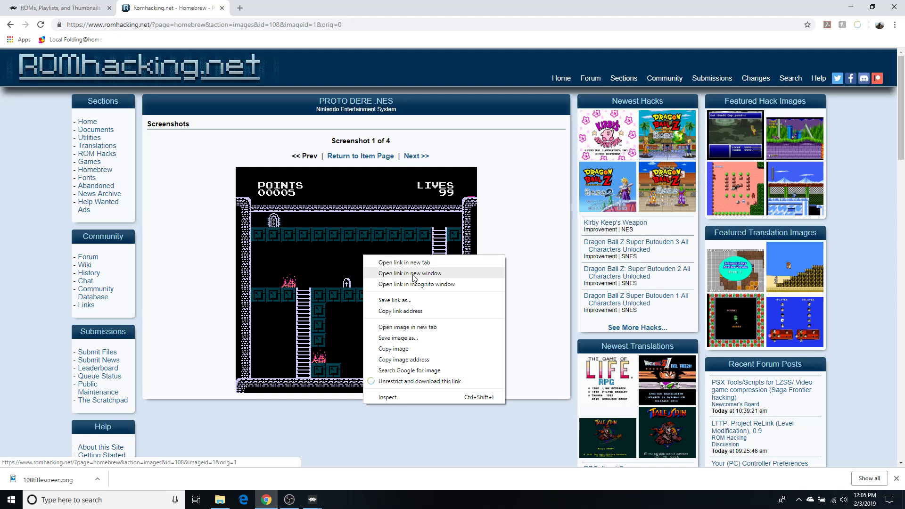
left_click(415, 338)
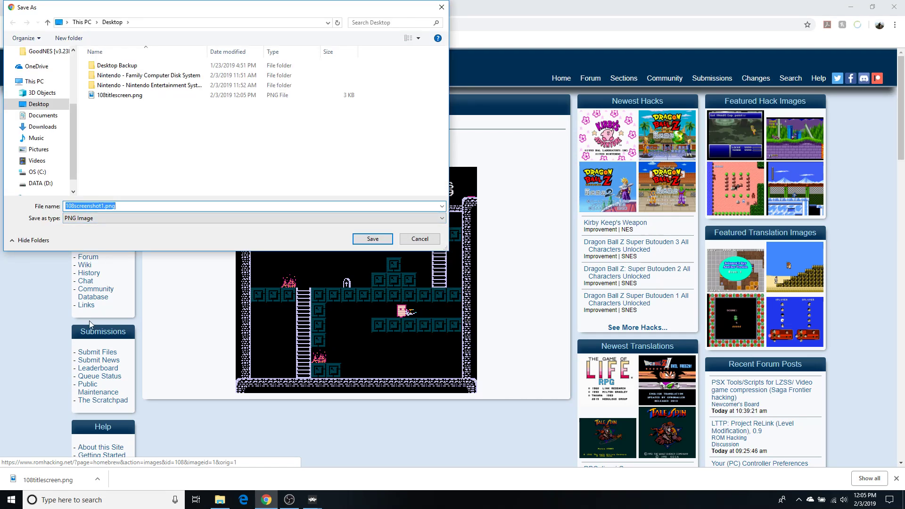
left_click(356, 239)
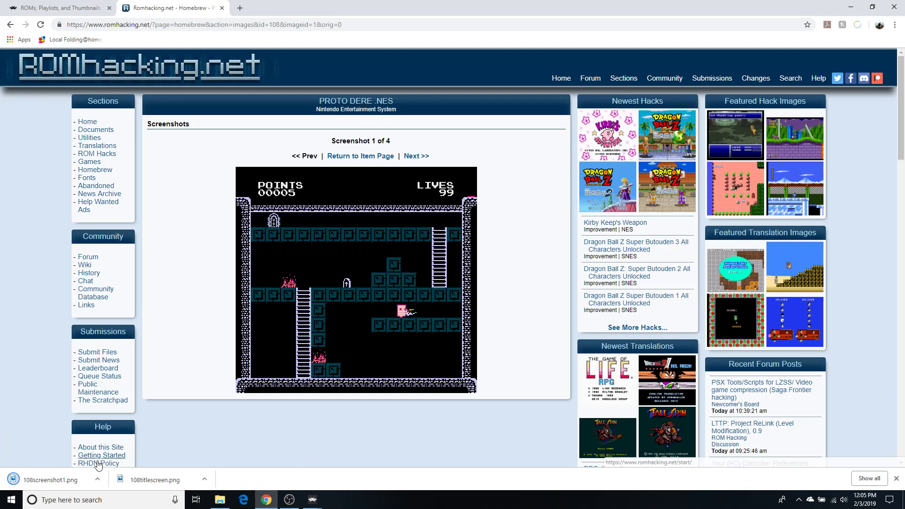
Clear the browser and both RetroArch windows off the desktop to reach the two saved PROTO DERE images.
left_click(848, 6)
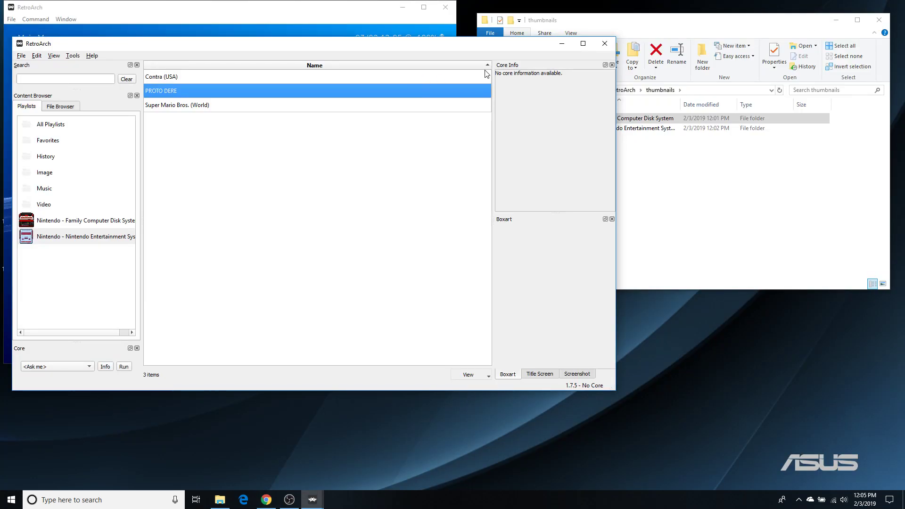
left_click(605, 43)
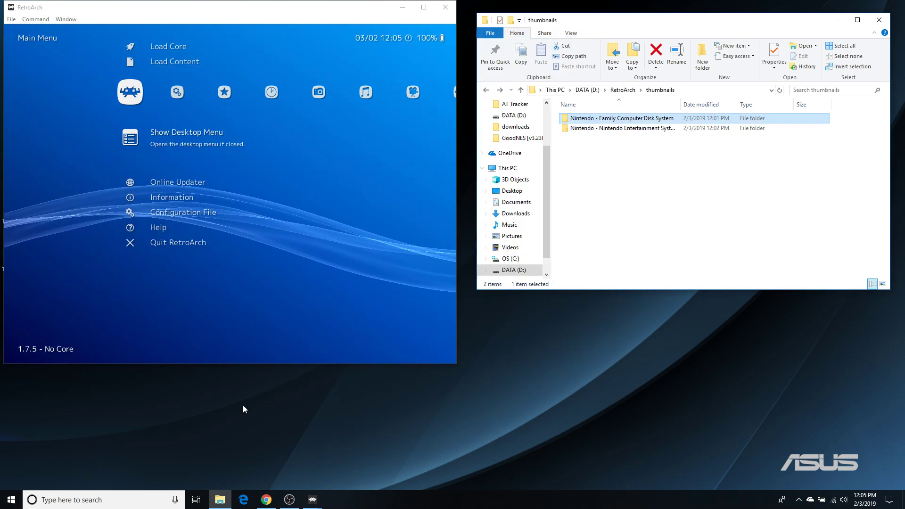
left_click(445, 6)
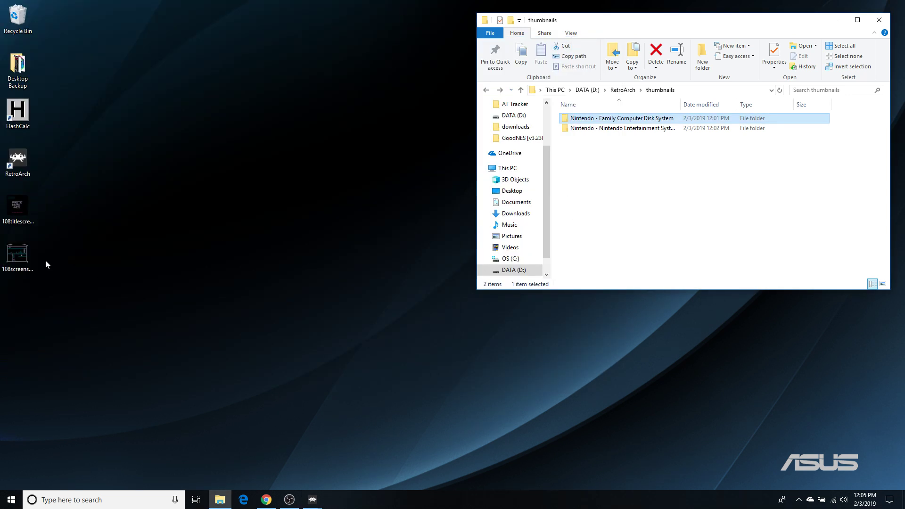
left_click(26, 214)
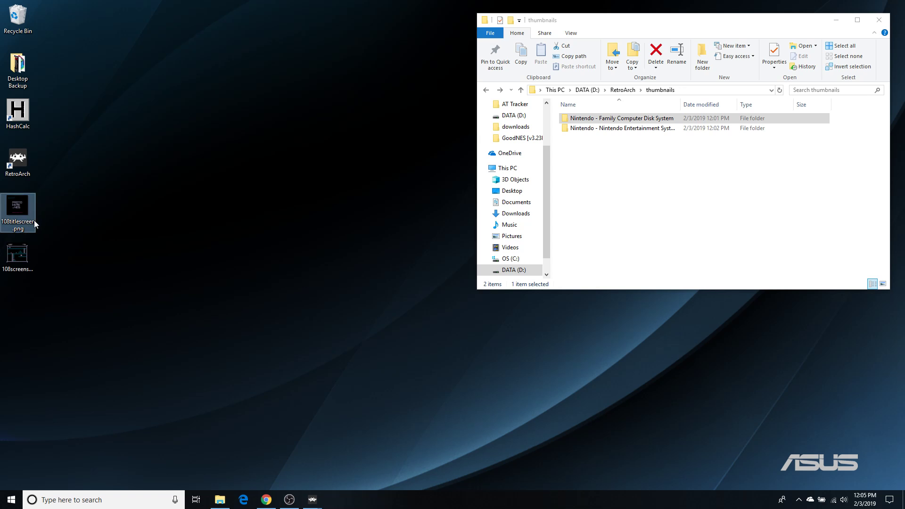
left_click(29, 251)
left_click(23, 206)
Copy 108screenshot1.png from the Desktop into the Named_Titles folder of the Nintendo - Nintendo Entertainment System thumbnails.
double_click(567, 128)
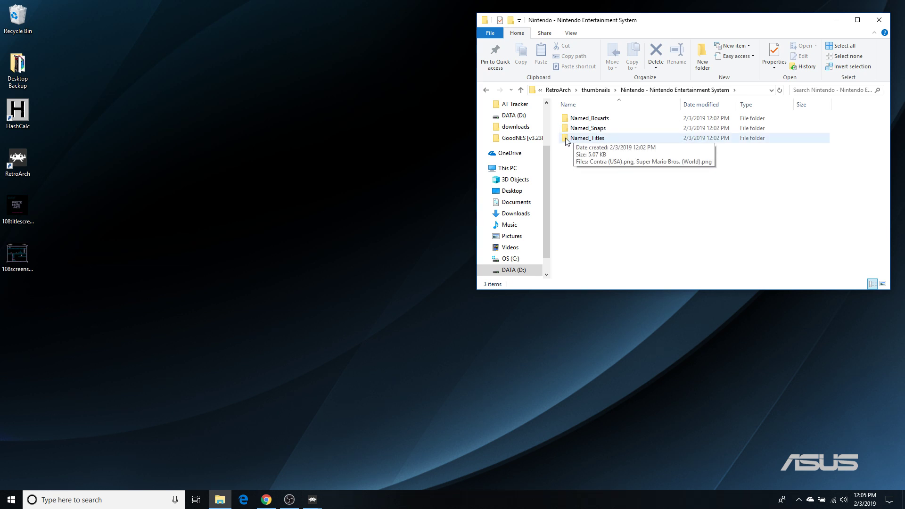
double_click(565, 138)
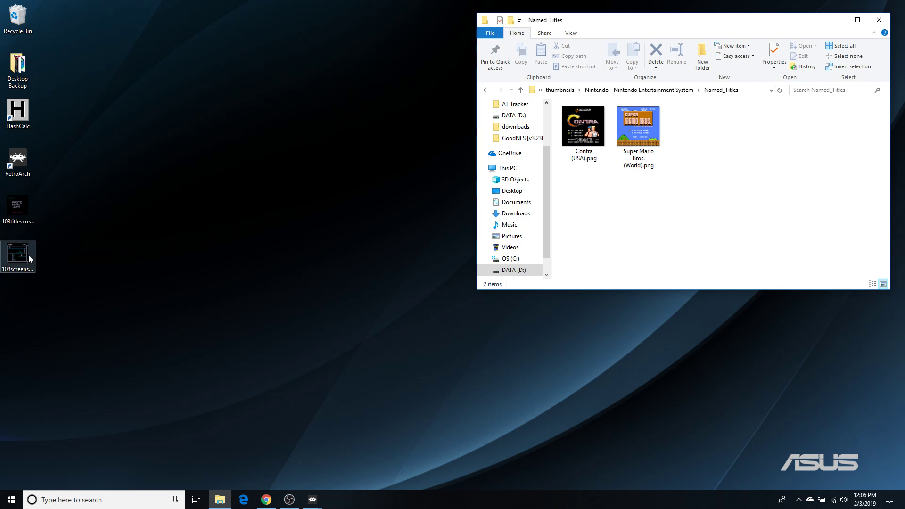
left_click_drag(728, 128, 711, 129)
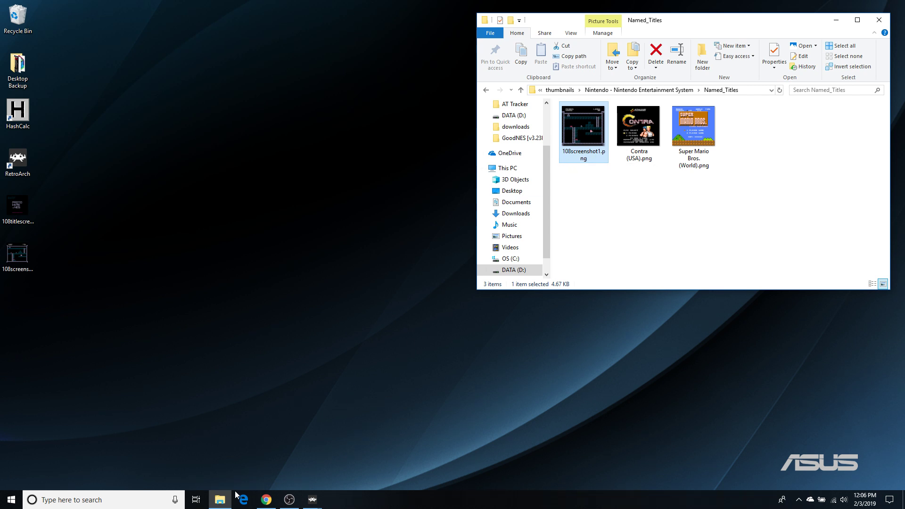
Open a second File Explorer window and find the PROTO DERE ROM in RetroArch's downloads folder on DATA (D:).
right_click(215, 505)
left_click(203, 448)
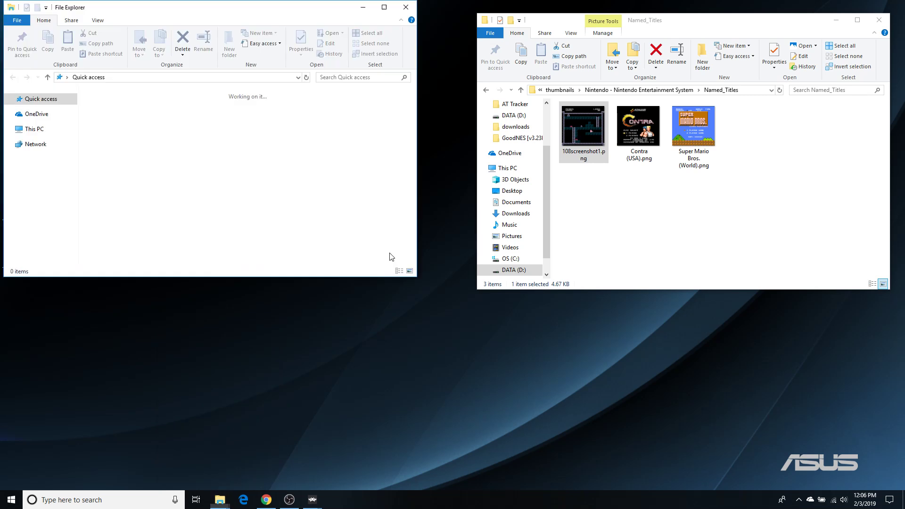
left_click(39, 220)
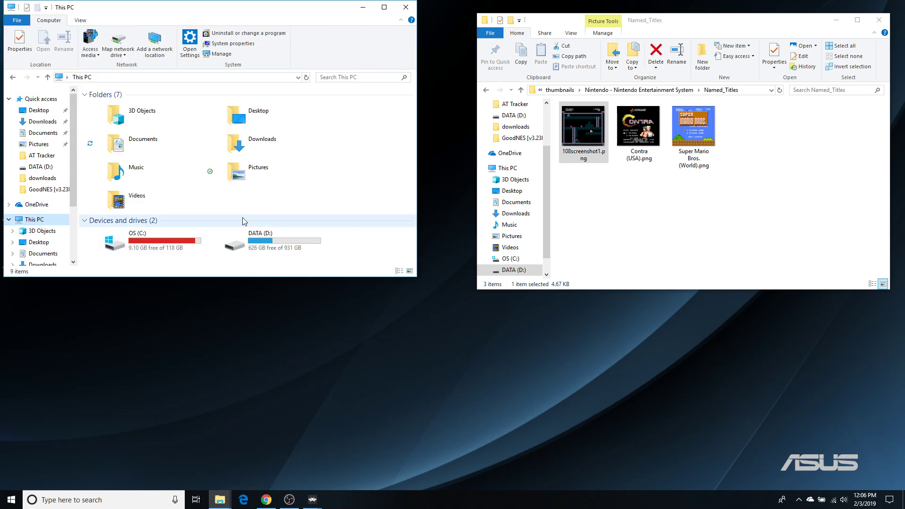
double_click(245, 234)
left_click(108, 137)
double_click(107, 137)
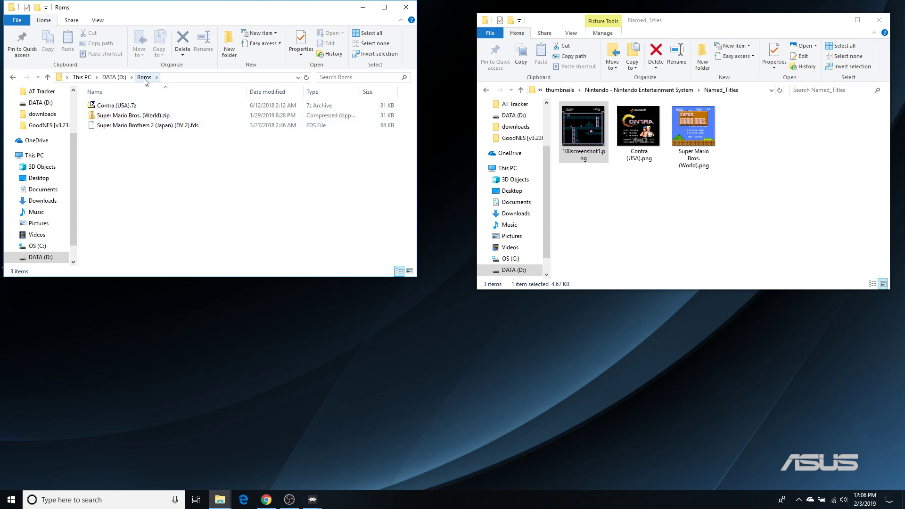
left_click(108, 78)
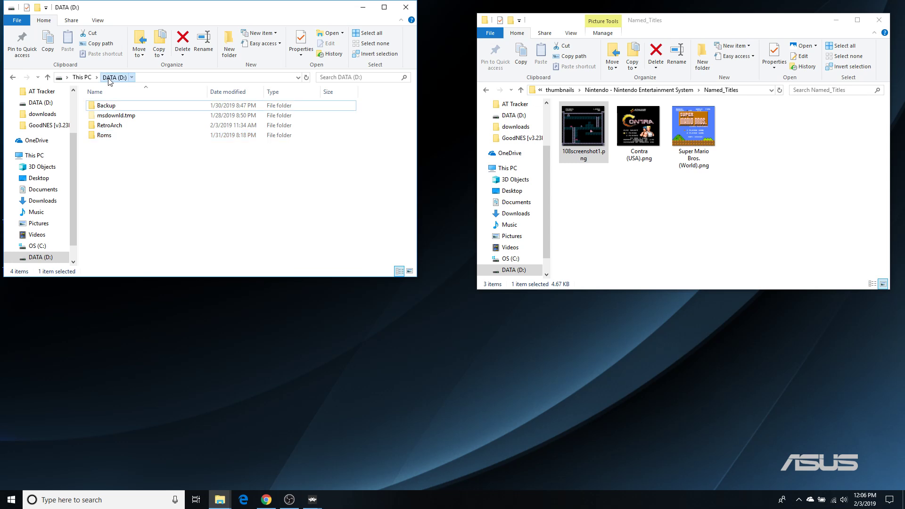
double_click(114, 125)
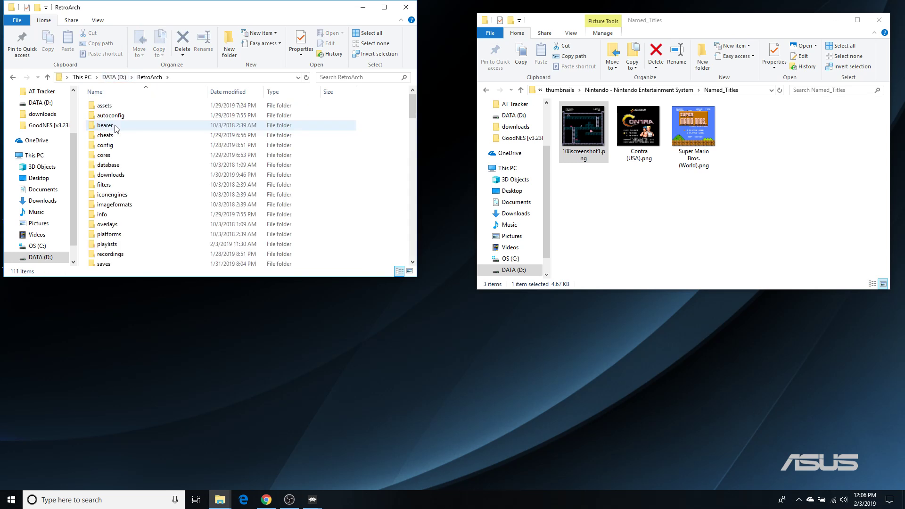
double_click(121, 177)
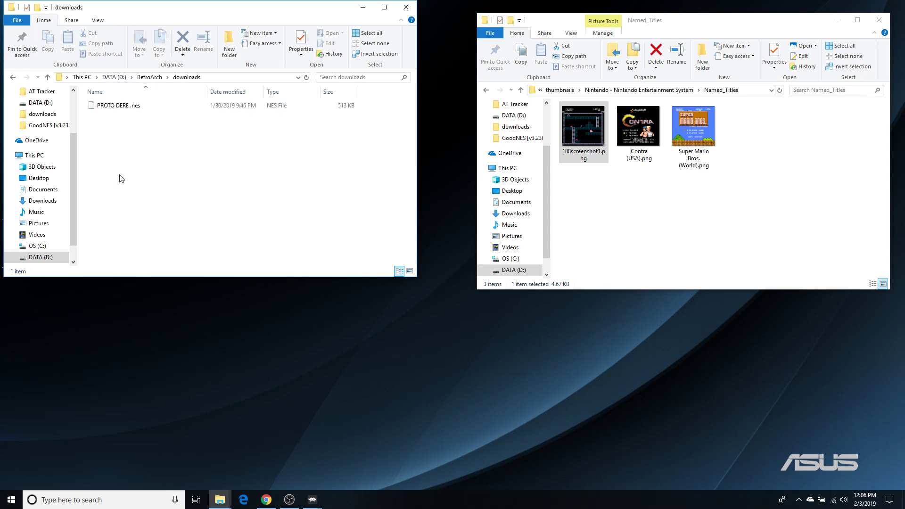
Copy the filename of the PROTO DERE .nes ROM and rename 108screenshot1.png in Named_Titles to "PROTO DERE .png".
left_click(125, 107)
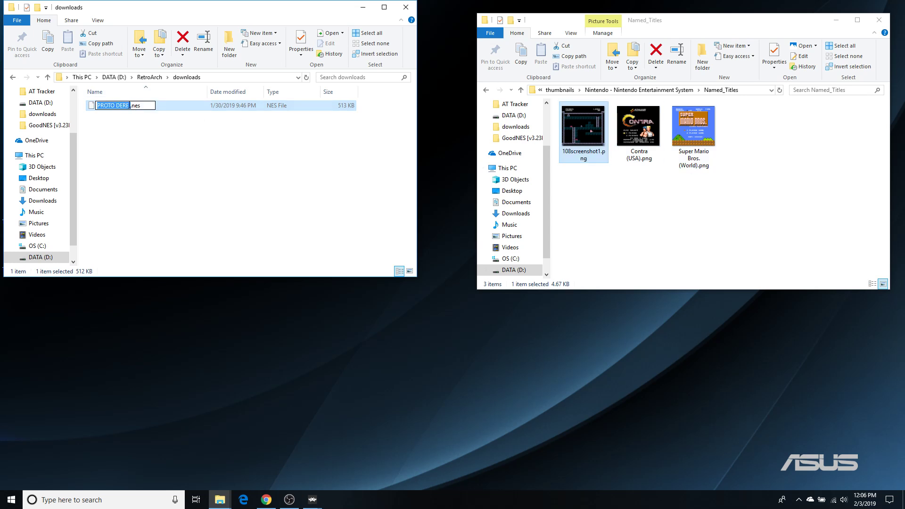
right_click(121, 105)
left_click(157, 135)
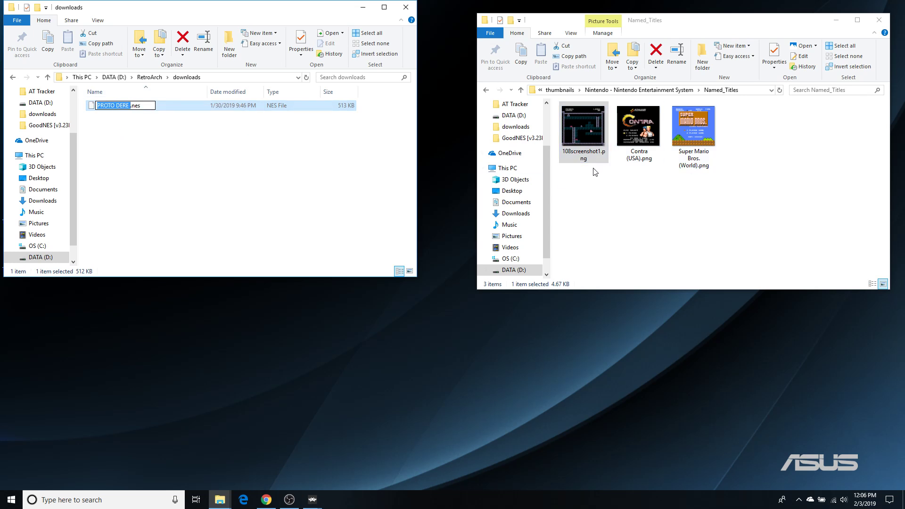
left_click(582, 152)
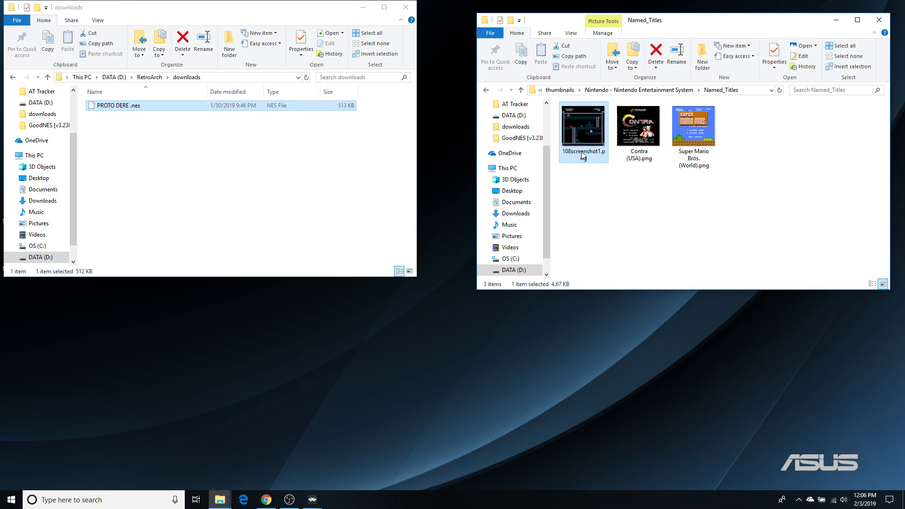
right_click(583, 153)
left_click(605, 193)
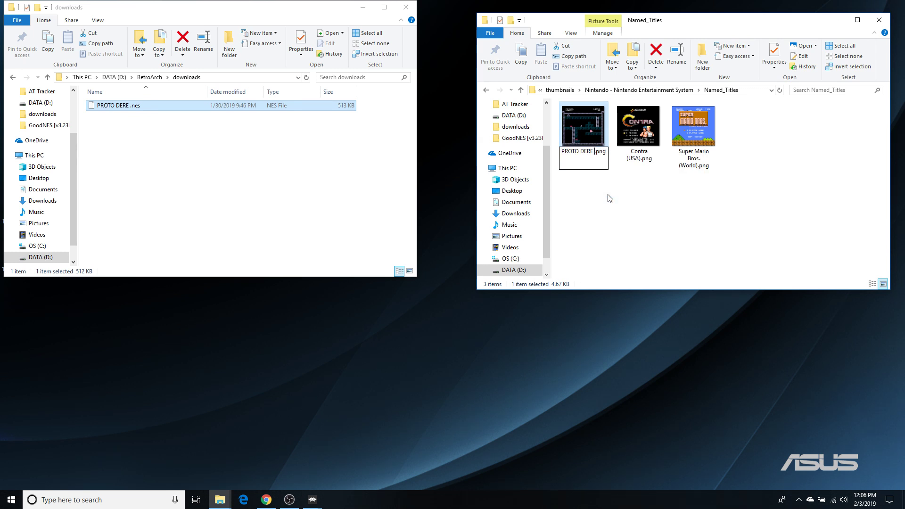
left_click(625, 210)
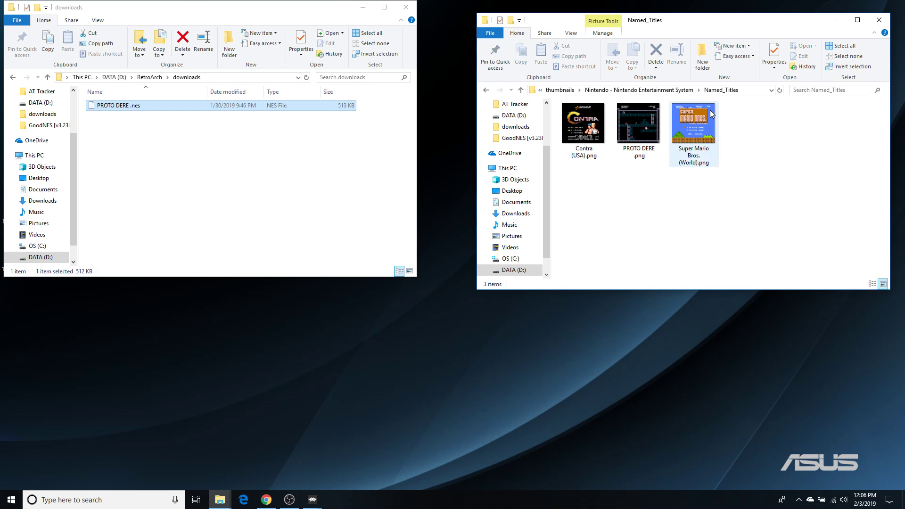
Copy 108screenshot1.png from the Desktop into the Named_Snaps folder and rename the copy to "PROTO DERE .png".
left_click(644, 90)
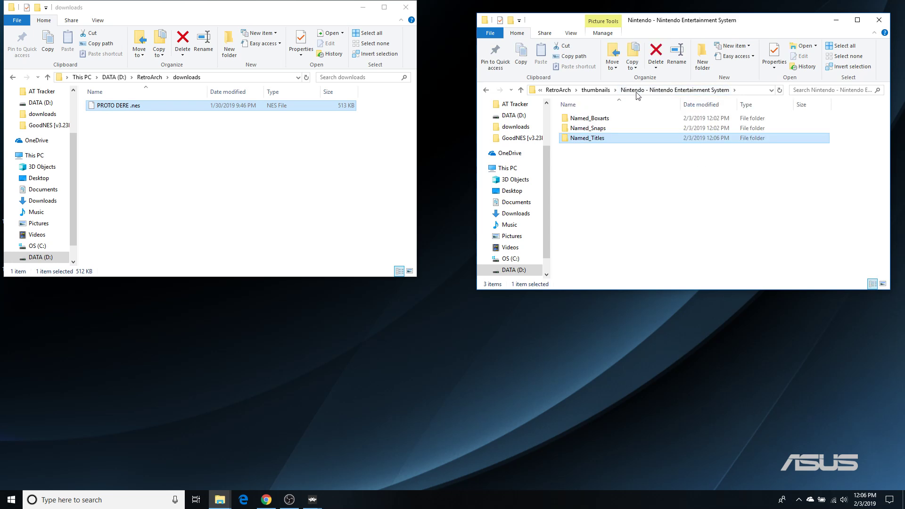
double_click(604, 191)
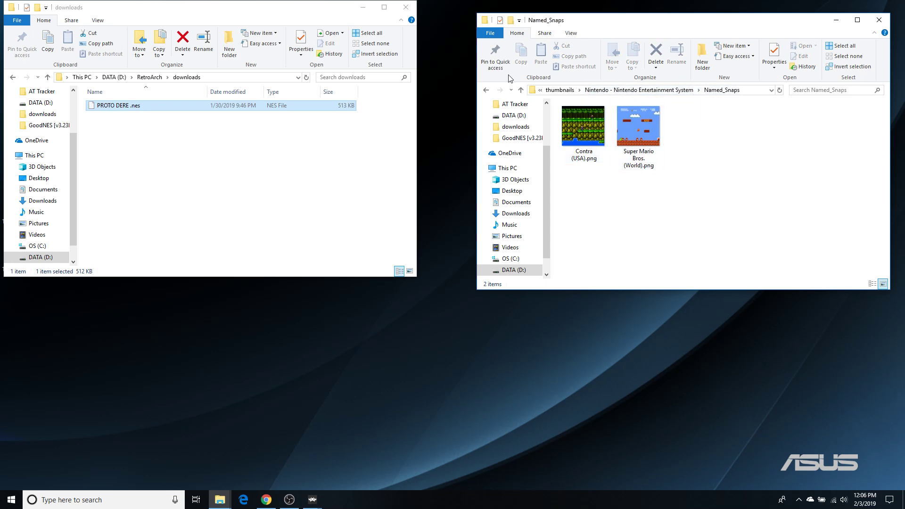
left_click_drag(316, 10, 356, 103)
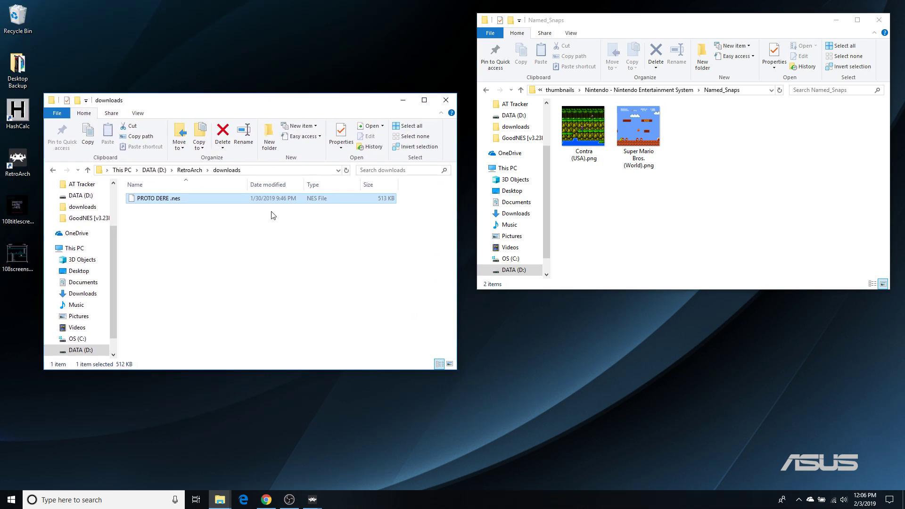
left_click(19, 249)
left_click_drag(736, 134, 734, 142)
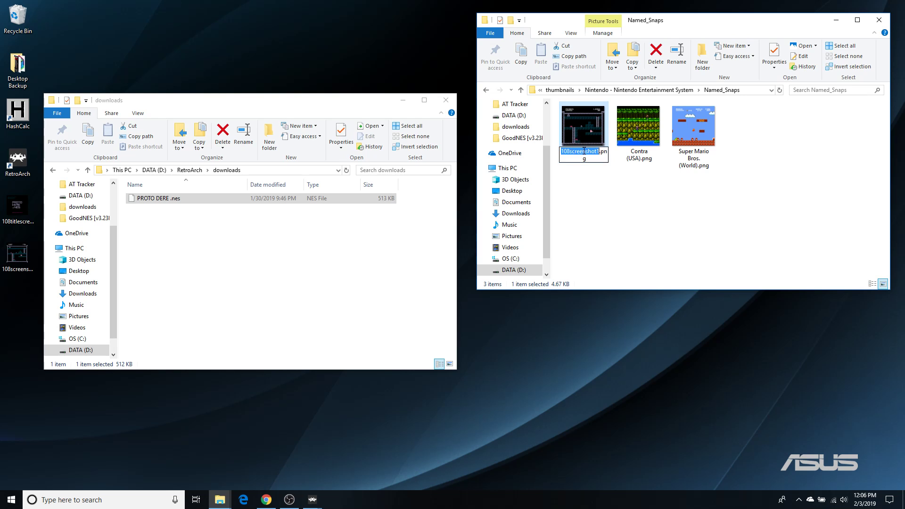
right_click(584, 151)
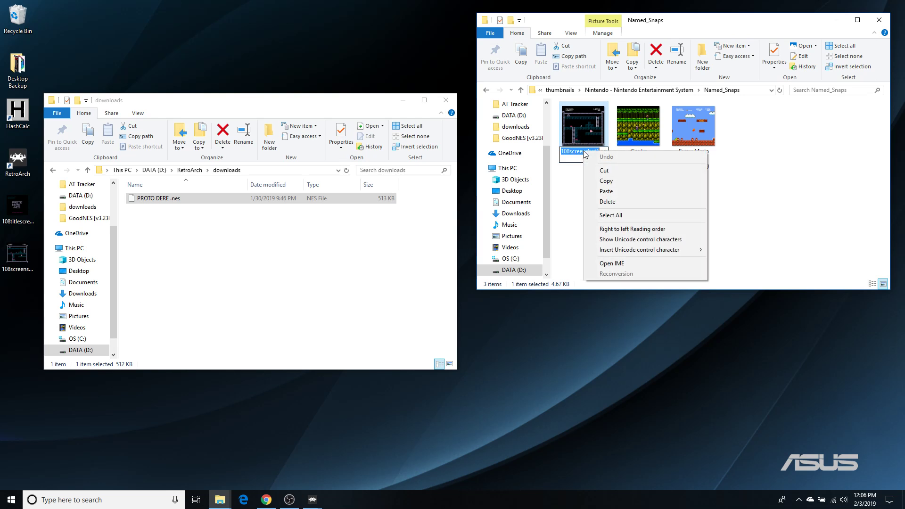
left_click(626, 192)
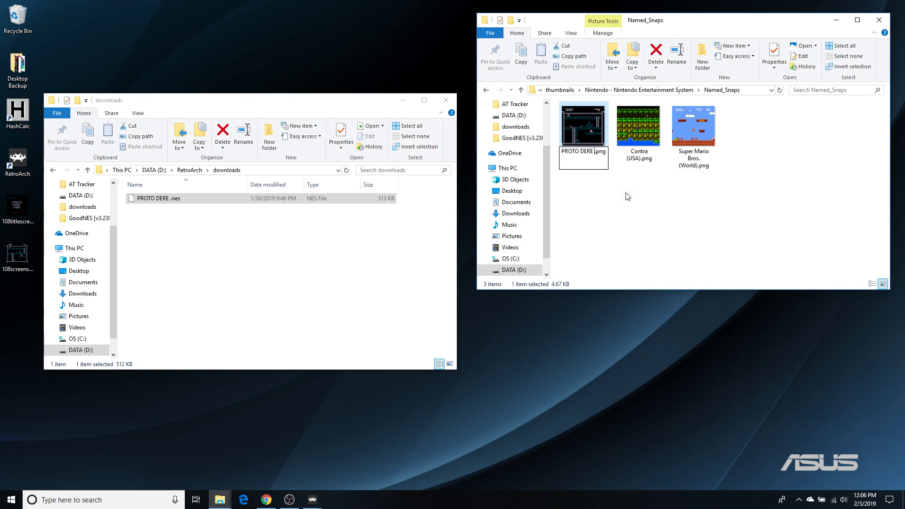
Copy 108titlescreen.png from the Desktop into the Named_Boxarts folder and rename the copy to "PROTO DERE .png".
left_click(644, 92)
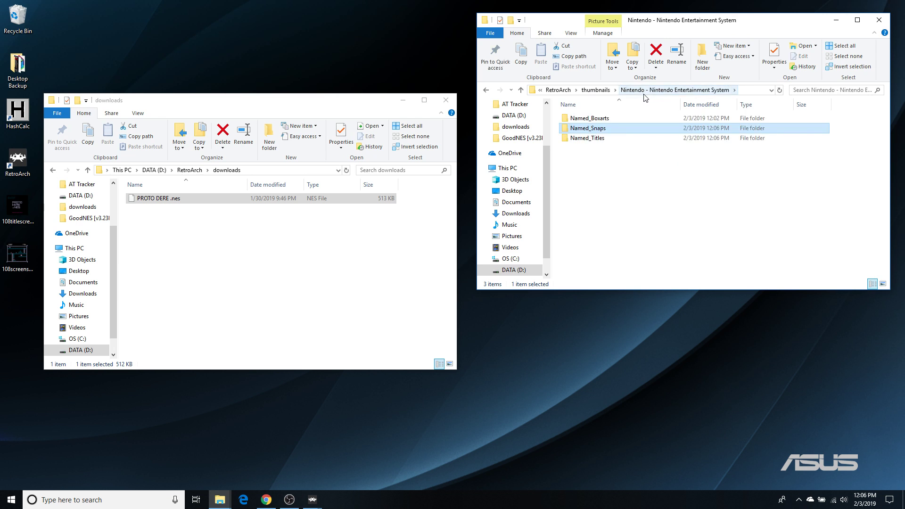
double_click(567, 119)
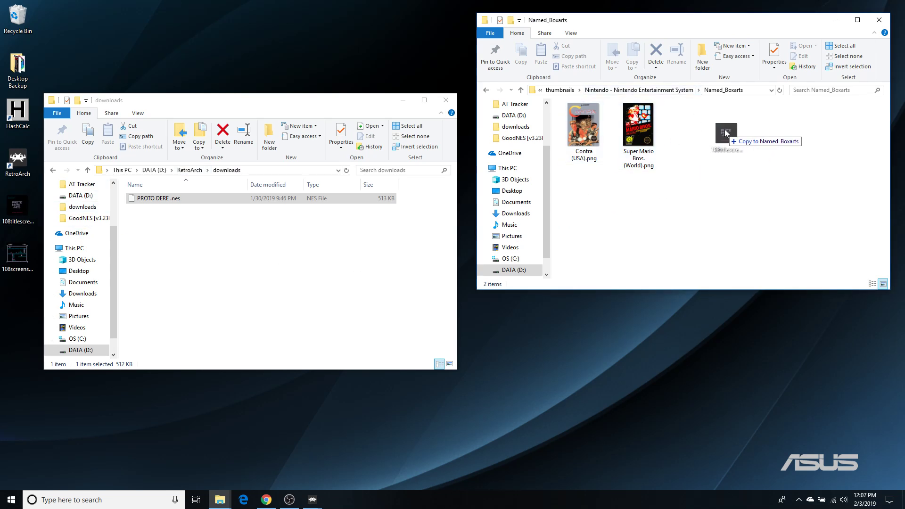
left_click_drag(726, 133, 729, 128)
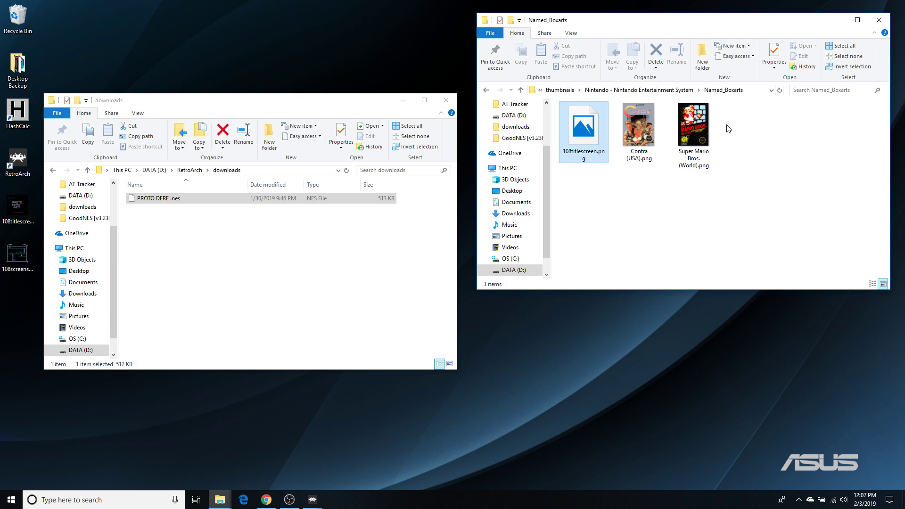
right_click(579, 151)
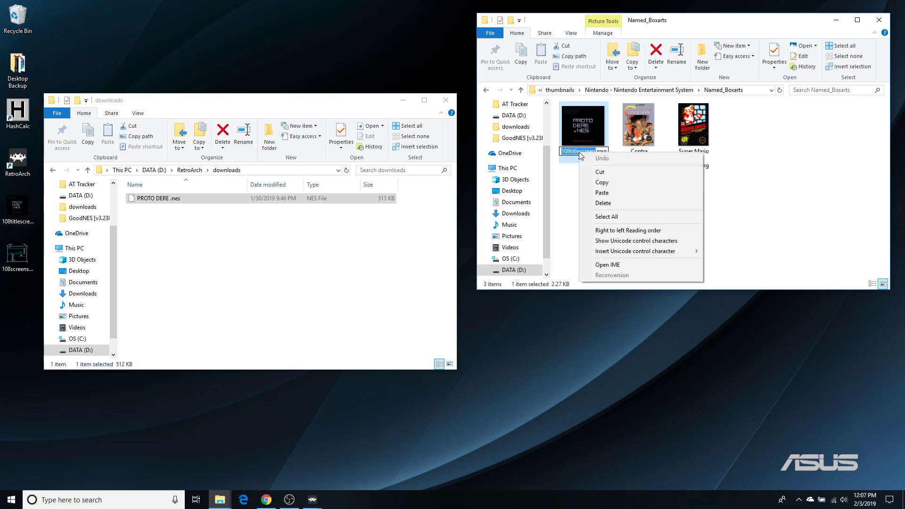
left_click(604, 194)
left_click(675, 180)
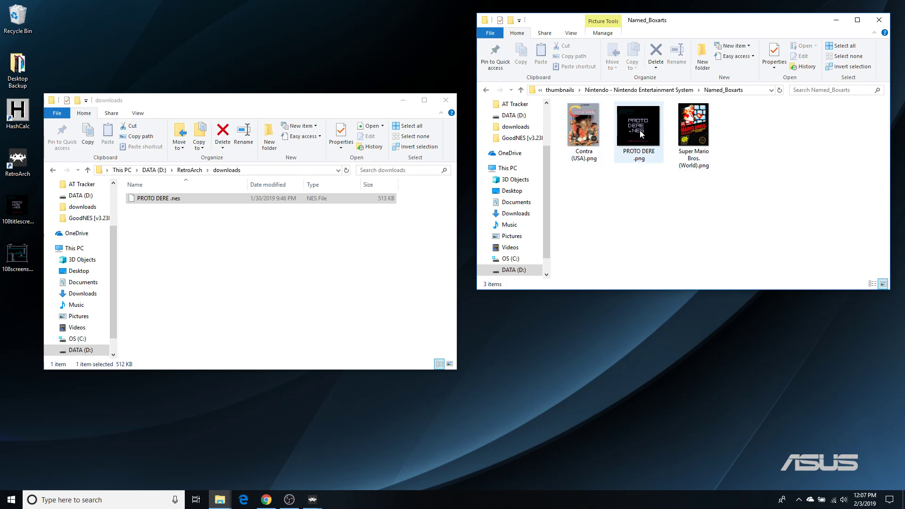
Switch to RetroArch's main window and go to the Nintendo - Nintendo Entertainment System playlist.
mouse_move(318, 503)
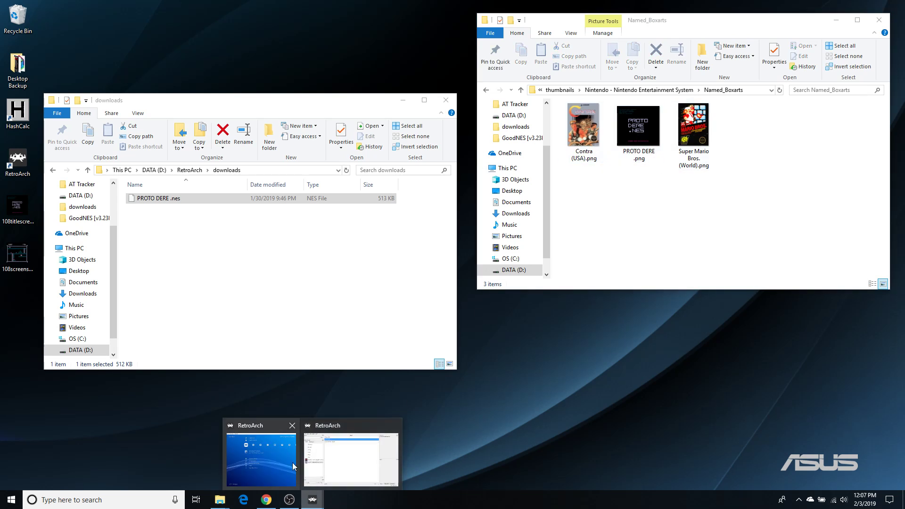
left_click(275, 456)
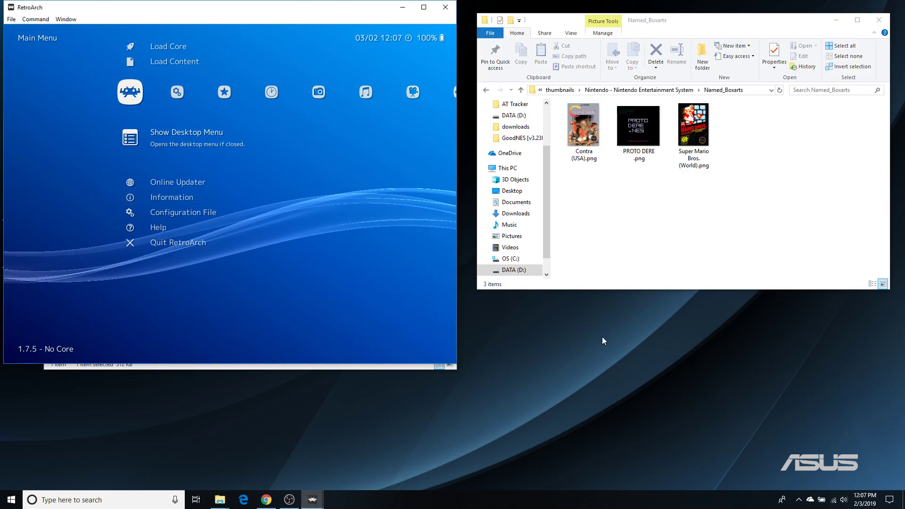
key("Right")
key("Right")
key("Right")
key("Right")
key("Right")
key("Right")
key("Right")
key("Right")
key("Right")
key("Right")
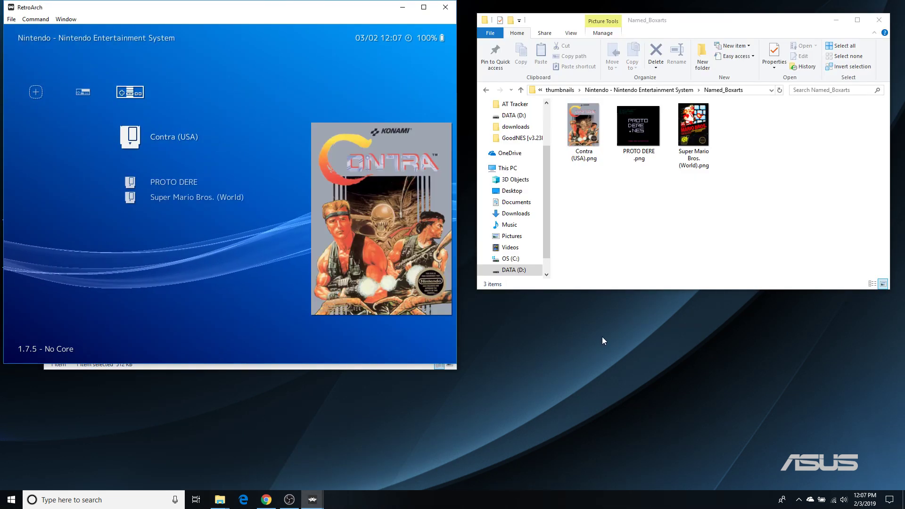
Check the thumbnails of the PROTO DERE, Contra and Super Mario Bros. entries, ending on PROTO DERE.
key("Down")
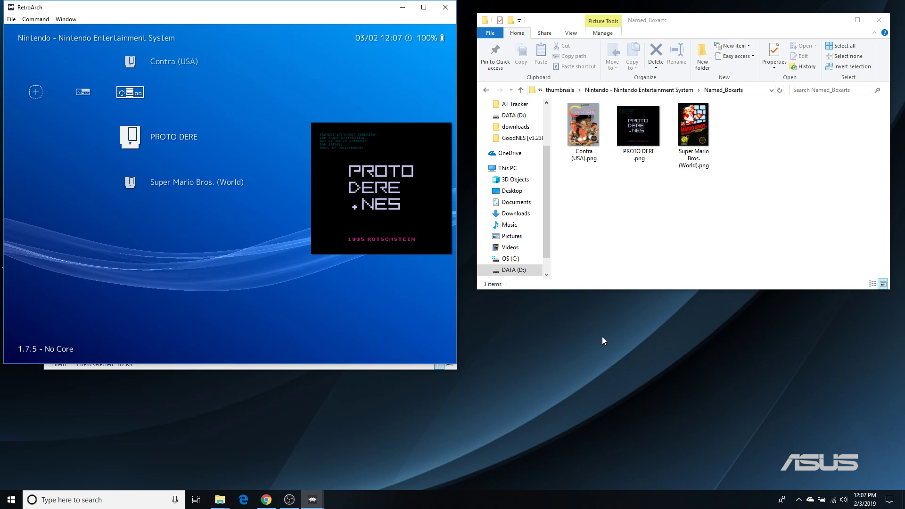
key("Up")
key("Down")
key("Down")
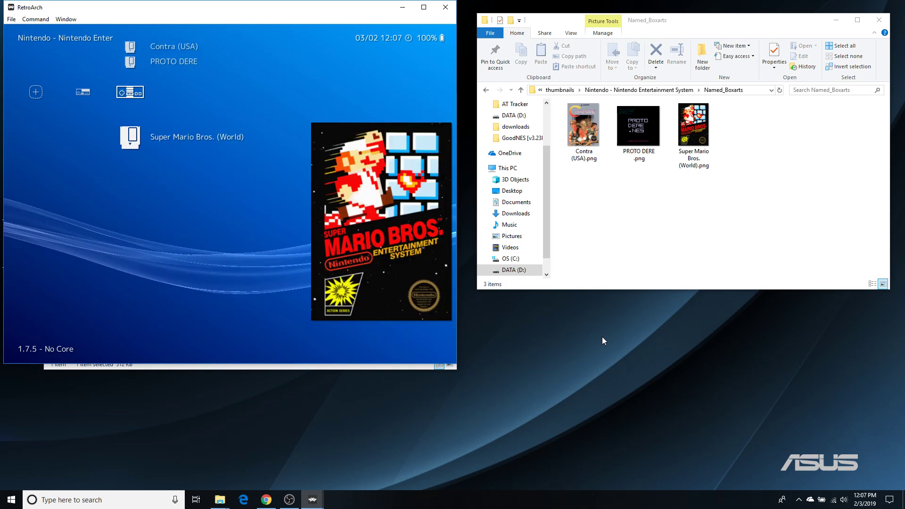
key("Up")
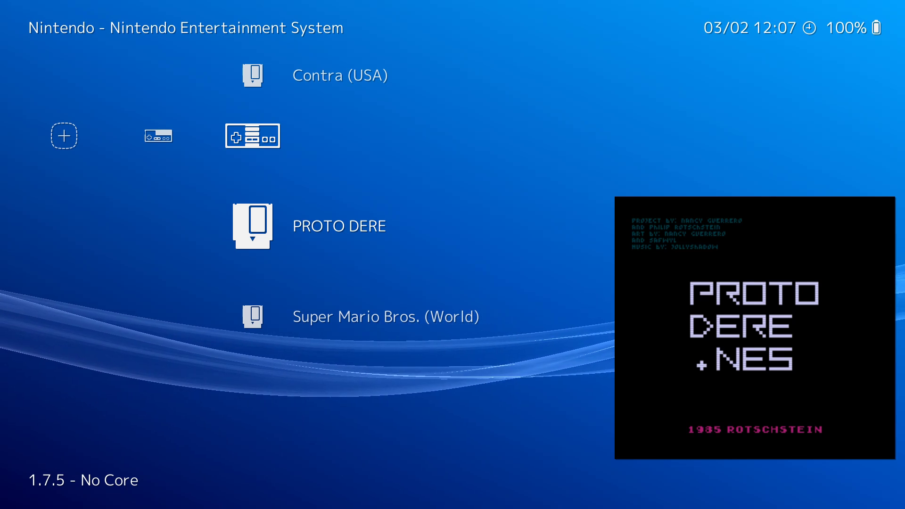
Open the Appearance settings within the User Interface section of the main Settings.
key("Left")
key("Left")
key("Left")
key("Left")
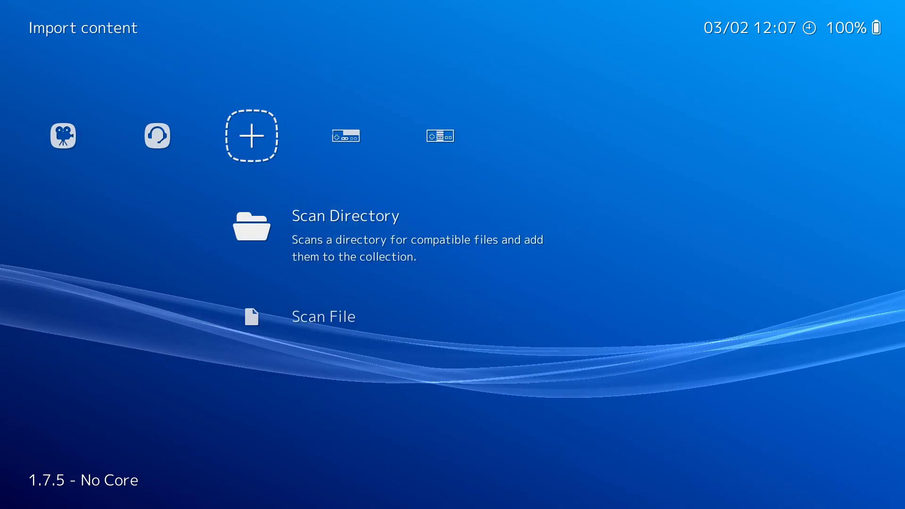
key("Left")
key("Left")
key("Left")
key("Left")
key("Left")
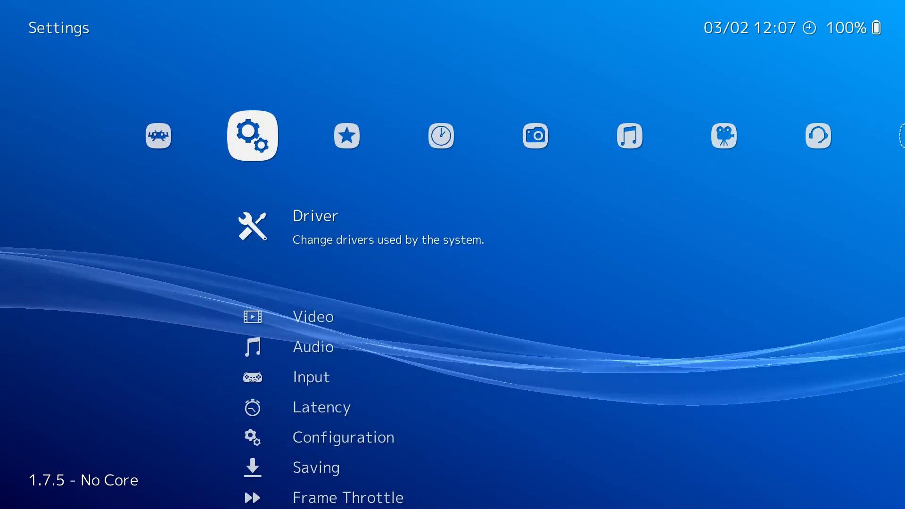
key("Down")
key("Down")
key("Down")
key("Down")
key("Down")
key("Down")
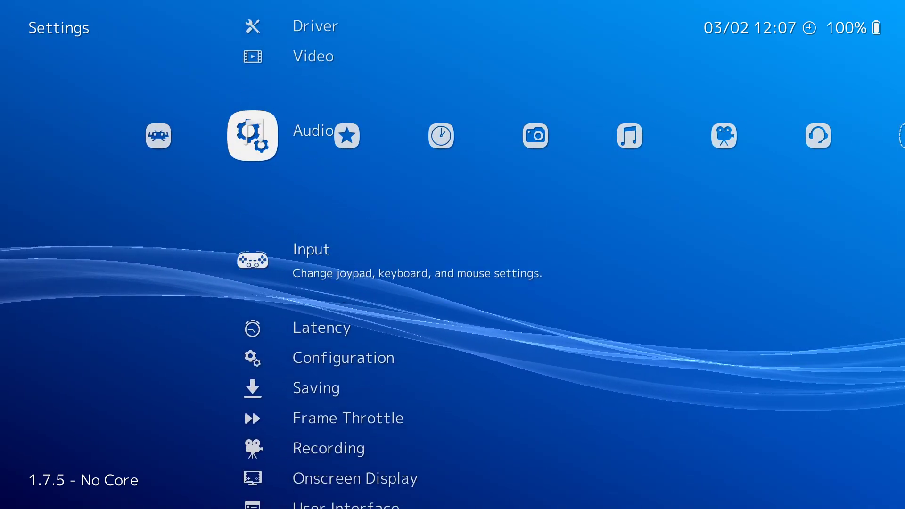
key("Down")
key("Down")
key("Down")
key("Down")
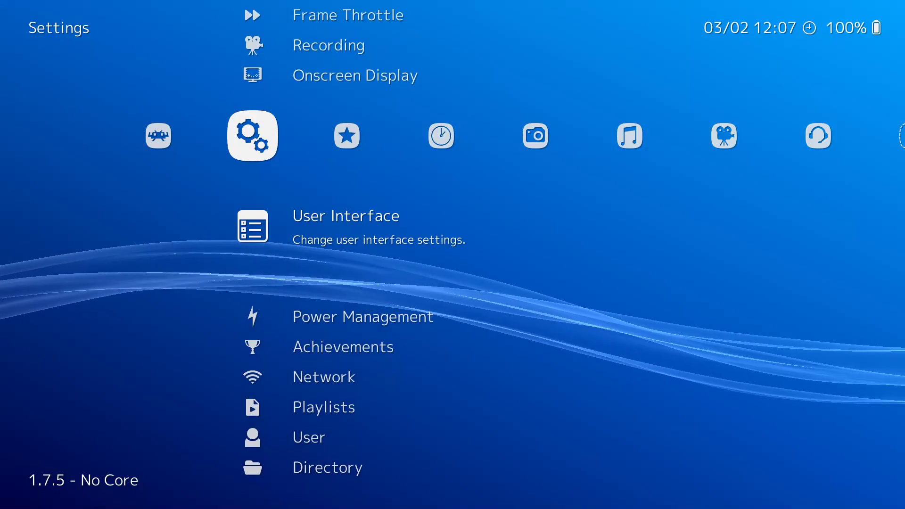
key("Return")
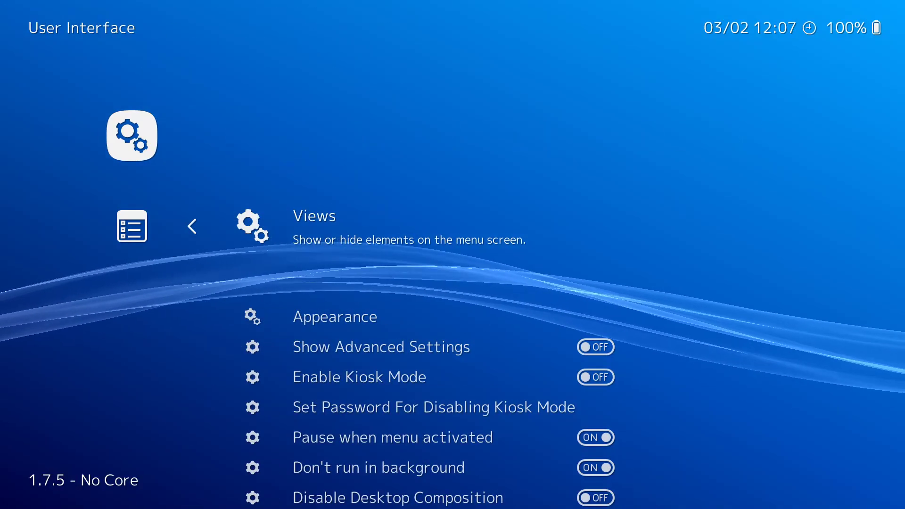
key("Down")
key("Return")
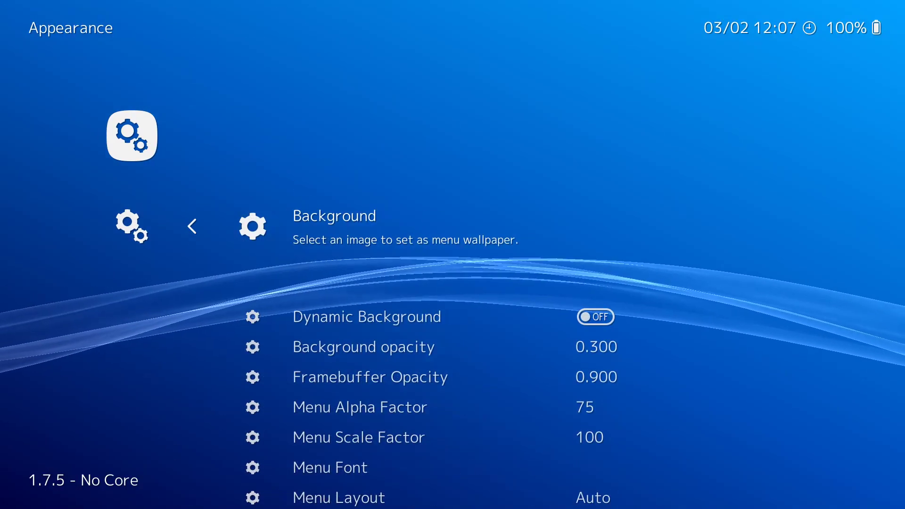
Set the type of thumbnail displayed in the menu to Screenshots and leave the Appearance settings.
key("Down")
key("Down")
key("Down")
key("Down")
key("Down")
key("Down")
key("Down")
key("Down")
key("Down")
key("Down")
key("Down")
key("Down")
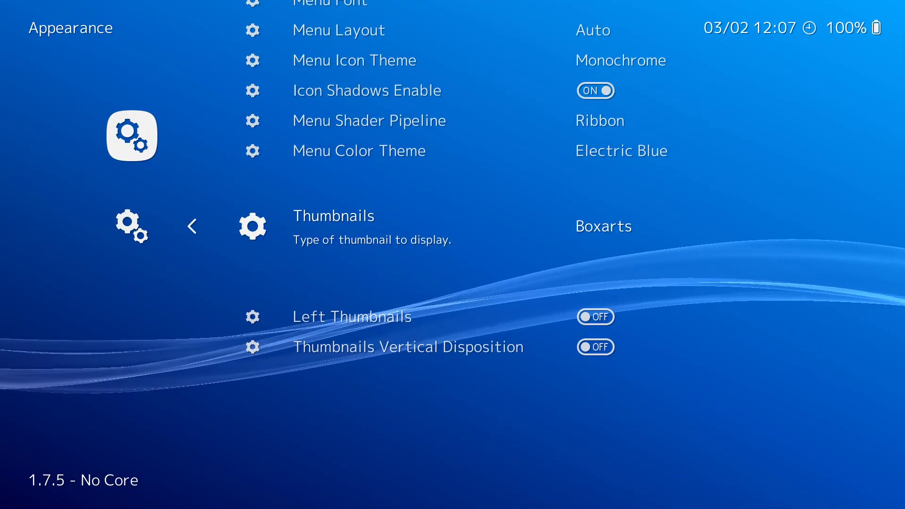
key("Return")
key("Up")
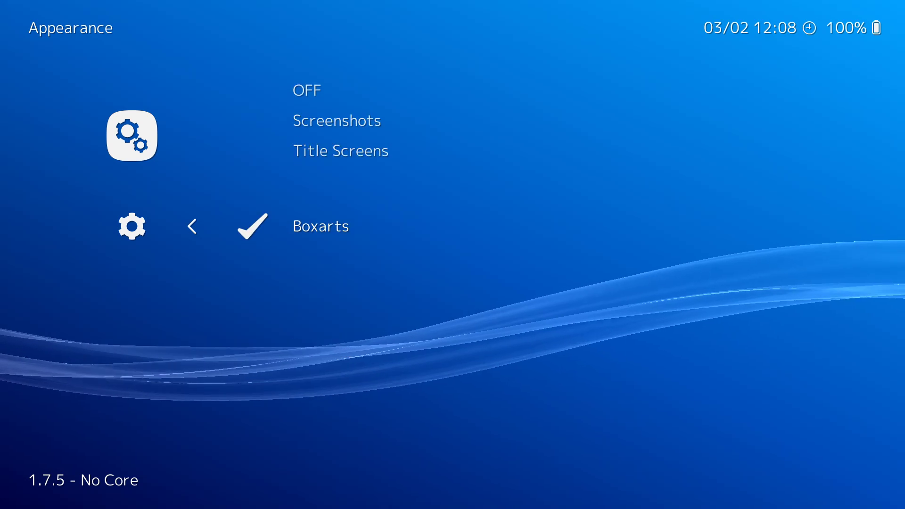
key("Up")
key("BackSpace")
key("BackSpace")
key("BackSpace")
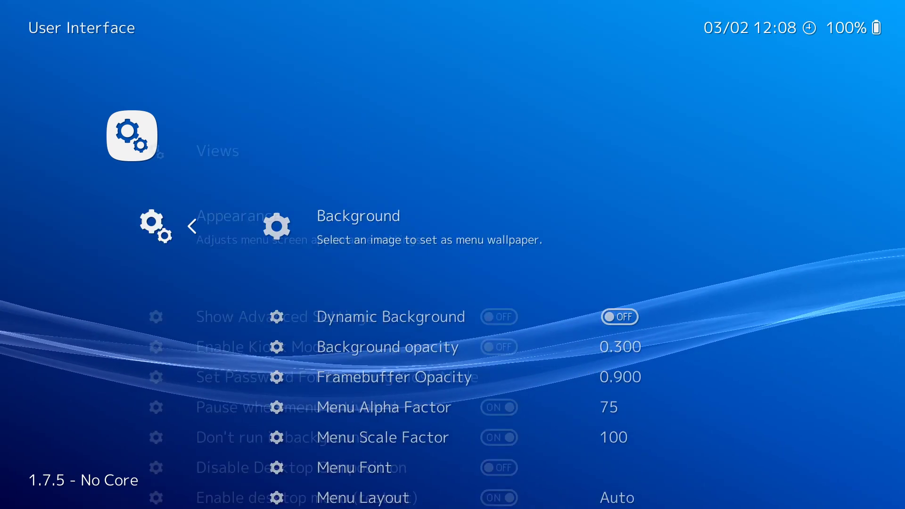
Check the screenshot thumbnails in the Family Computer Disk System and Nintendo Entertainment System playlists.
key("Right")
key("Right")
key("Right")
key("Right")
key("Right")
key("Right")
key("Right")
key("Right")
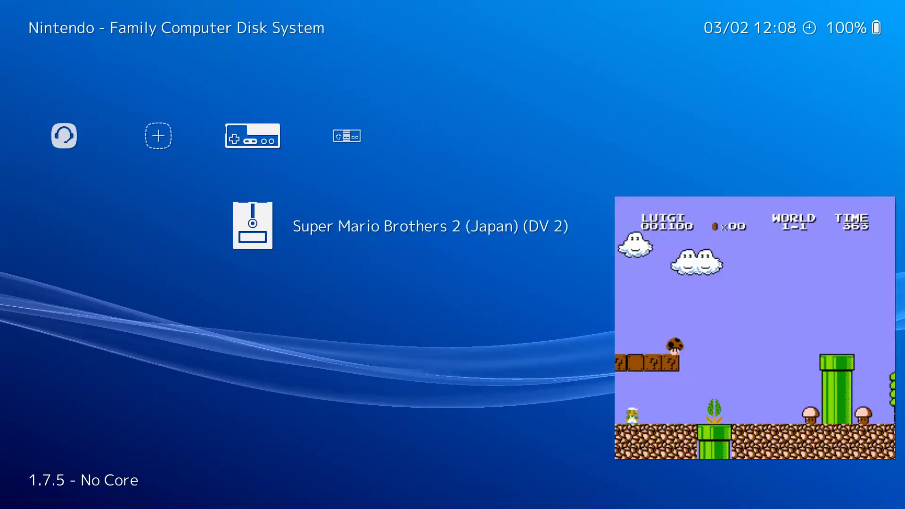
key("Right")
key("Down")
key("Down")
key("Down")
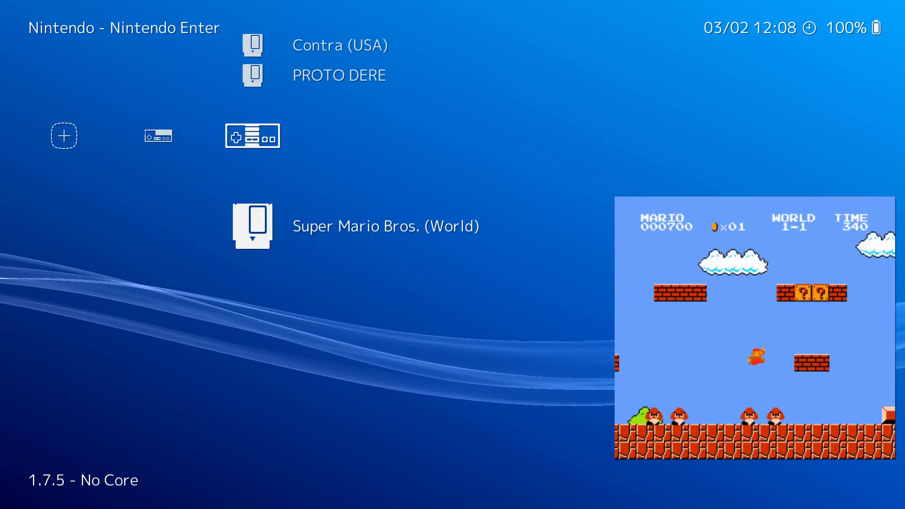
Return to the User Interface settings and reopen Appearance.
key("Left")
key("Left")
key("Left")
key("Left")
key("Left")
key("Left")
key("Left")
key("Left")
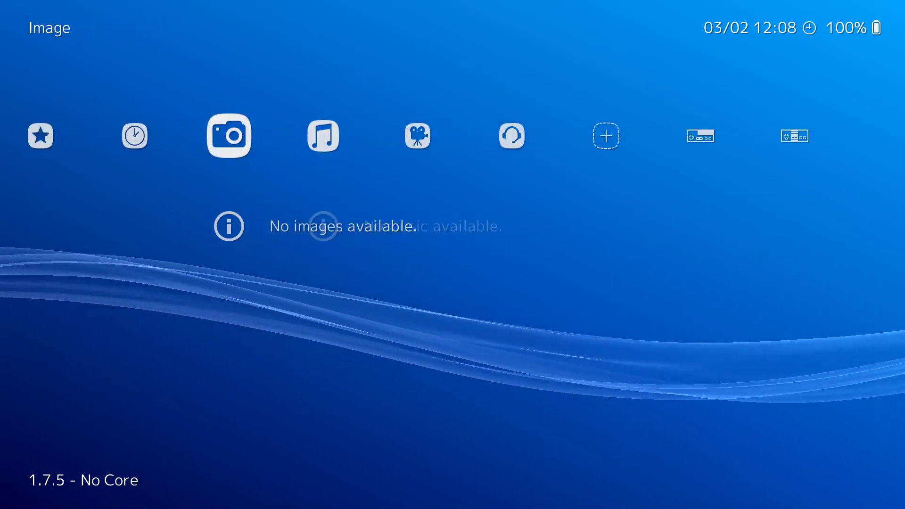
key("Left")
key("Down")
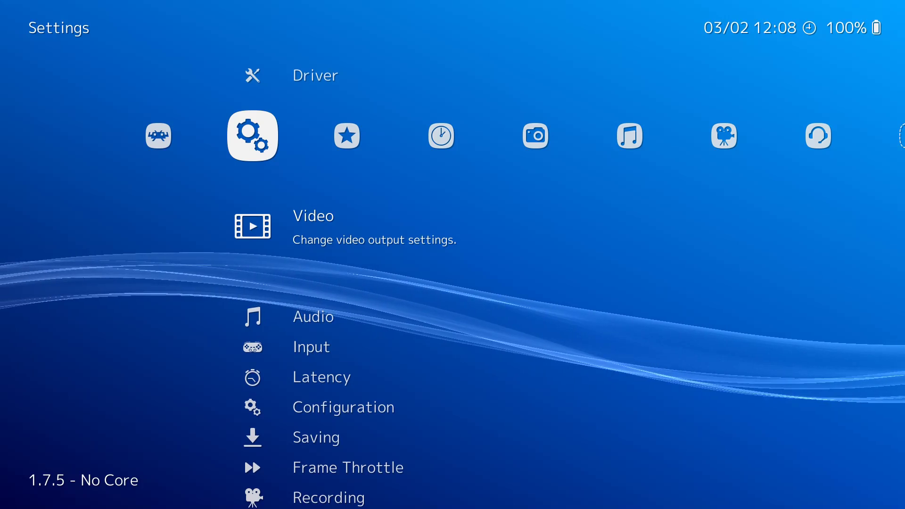
key("Down")
key("Down")
key("Down")
key("Down")
key("Down")
key("Down")
key("Down")
key("Down")
key("Down")
key("Down")
key("Down")
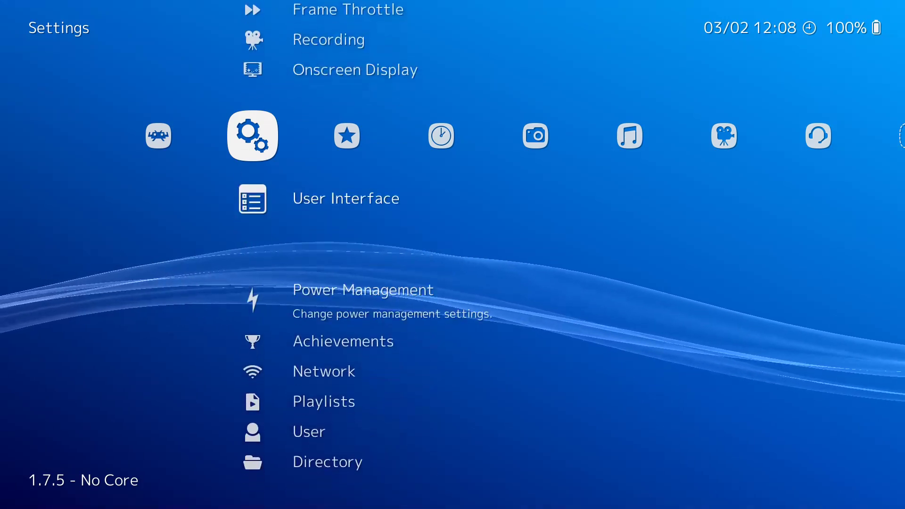
key("Up")
key("Up")
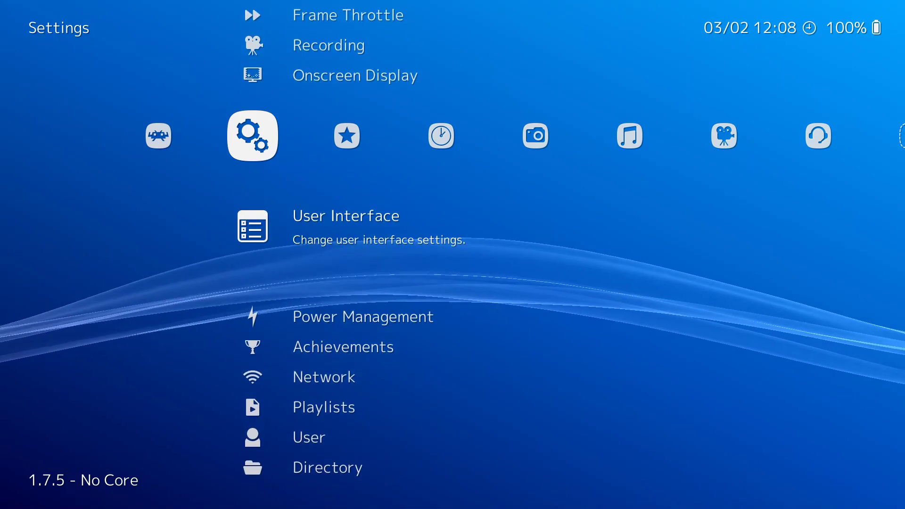
key("Return")
key("Down")
key("Return")
Set Left Thumbnails to Title Screens in the Appearance settings.
key("Down")
key("Down")
key("Down")
key("Down")
key("Down")
key("Down")
key("Down")
key("Down")
key("Down")
key("Down")
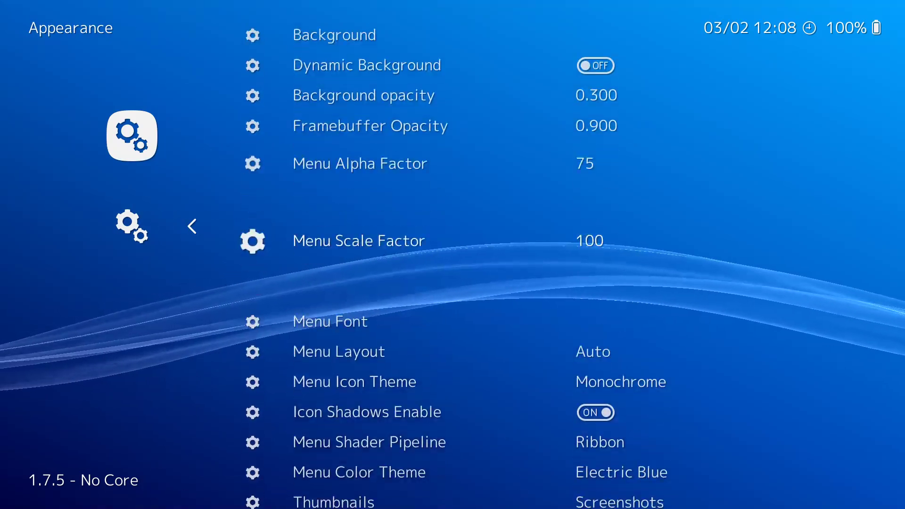
key("Down")
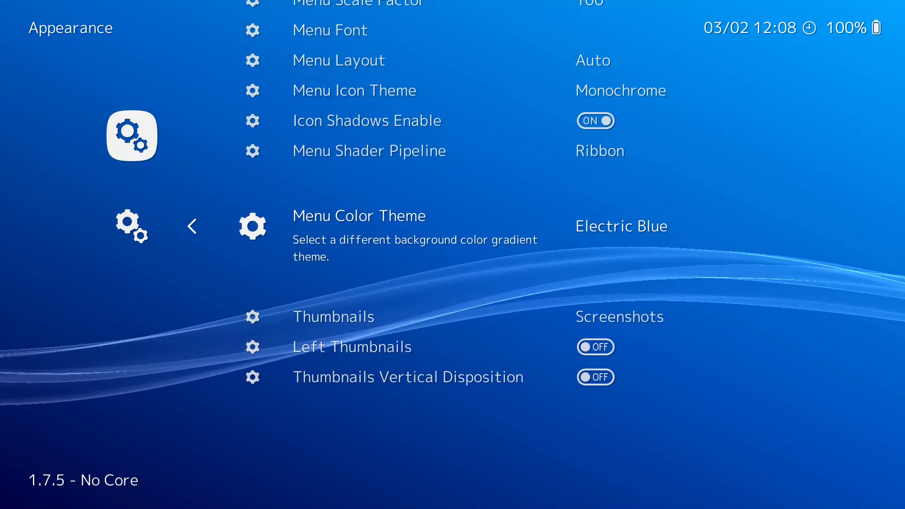
key("Down")
key("Down")
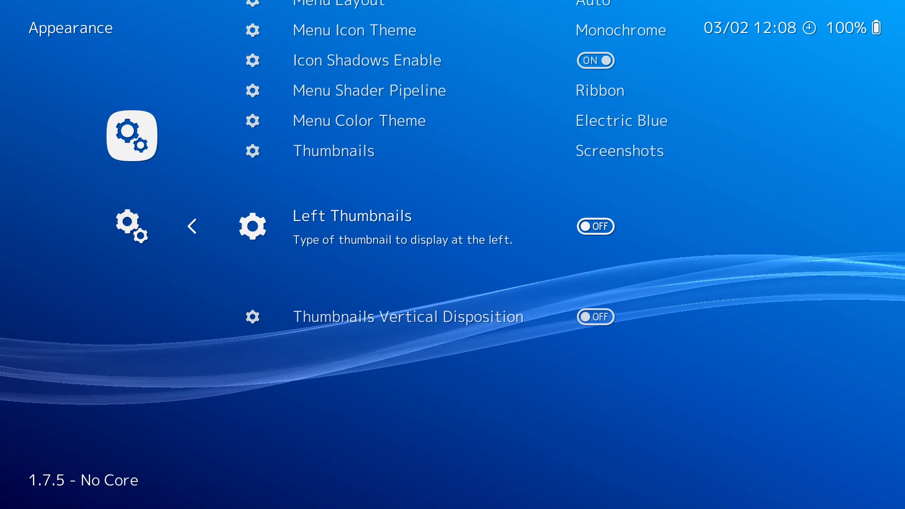
key("Return")
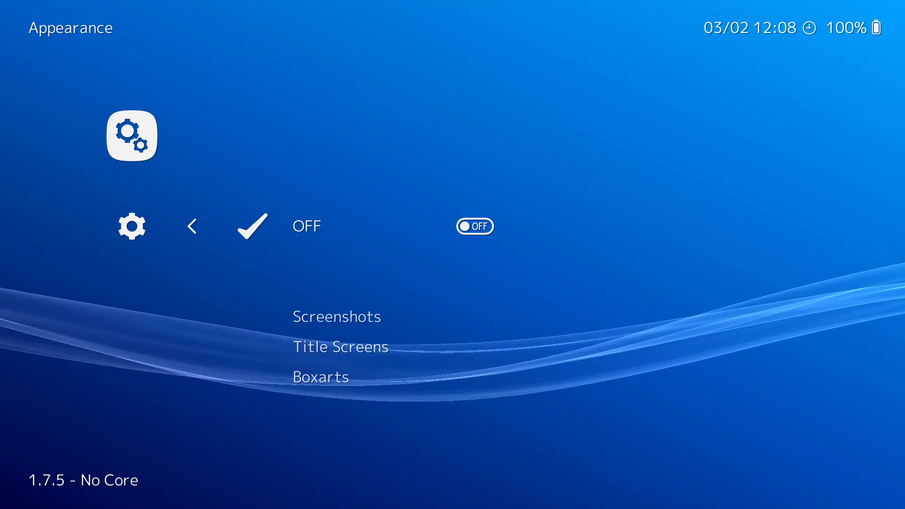
key("Return")
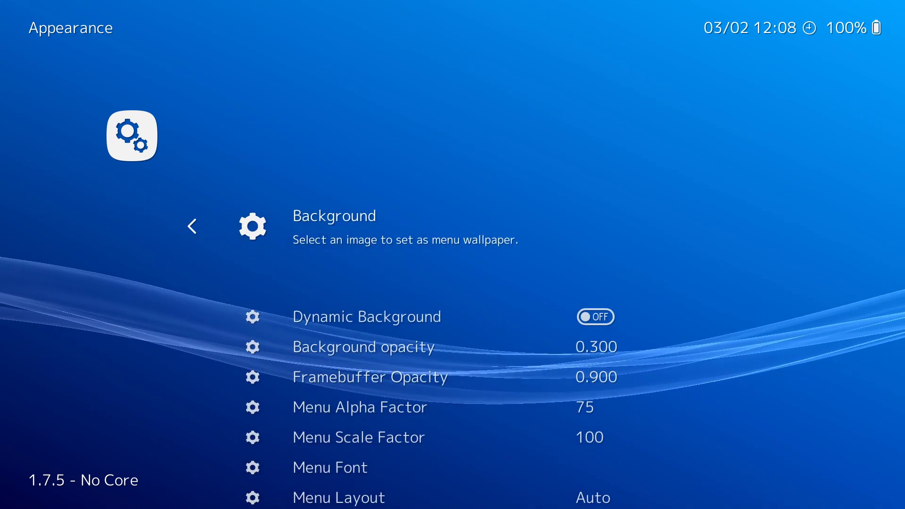
Set the main Thumbnails option to Boxarts in the Appearance settings.
key("Down")
key("Down")
key("Down")
key("Down")
key("Down")
key("Down")
key("Down")
key("Down")
key("Down")
key("Down")
key("Down")
key("Down")
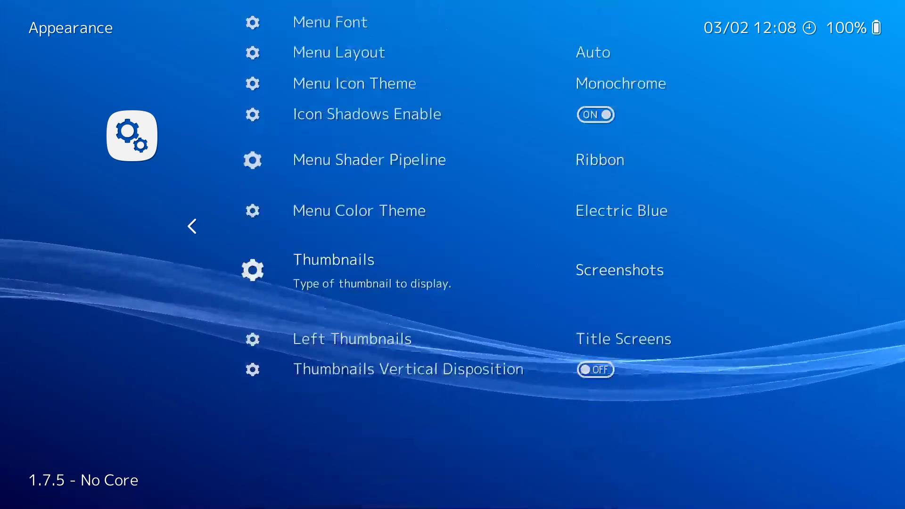
key("Down")
key("Up")
key("Return")
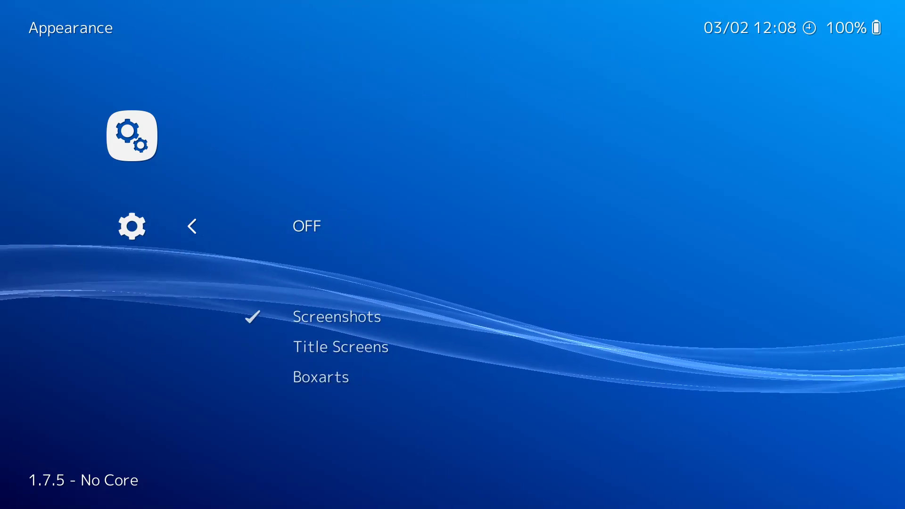
key("Down")
key("Down")
key("Down")
key("Return")
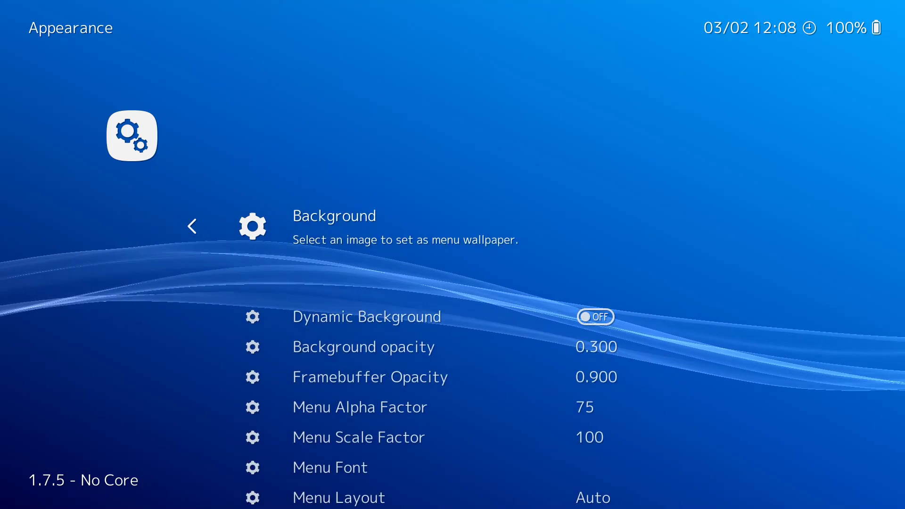
Review the Thumbnails, Left Thumbnails and Thumbnails Vertical Disposition options in the Appearance settings.
key("Down")
key("Down")
key("Down")
key("Down")
key("Down")
key("Down")
key("Down")
key("Down")
key("Down")
key("Down")
key("Down")
key("Down")
key("Down")
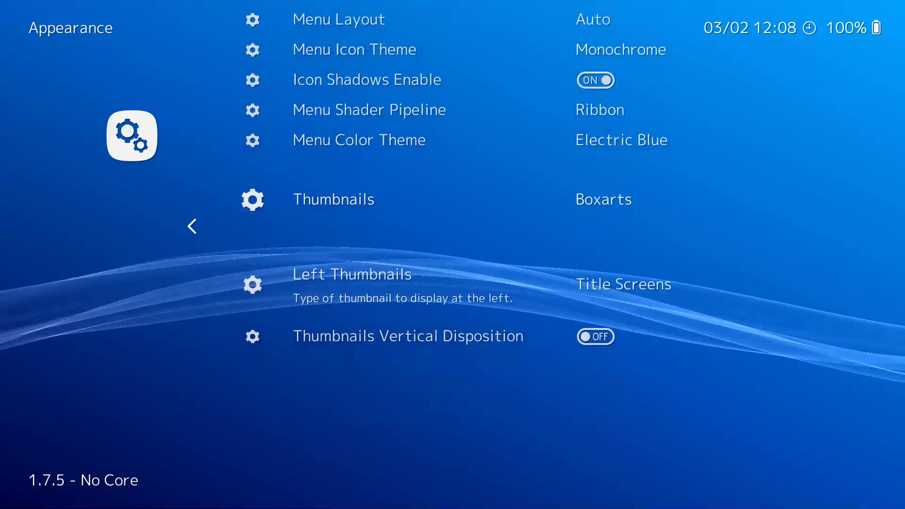
key("Down")
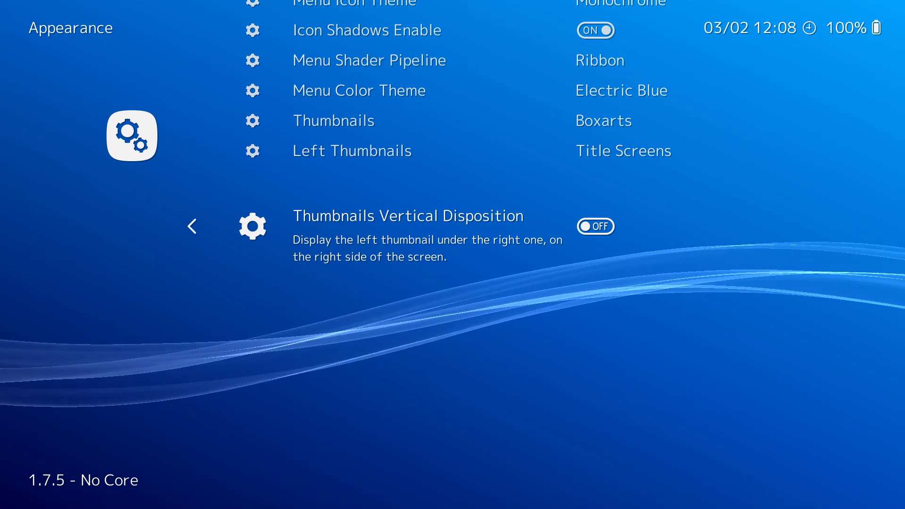
key("Up")
key("Up")
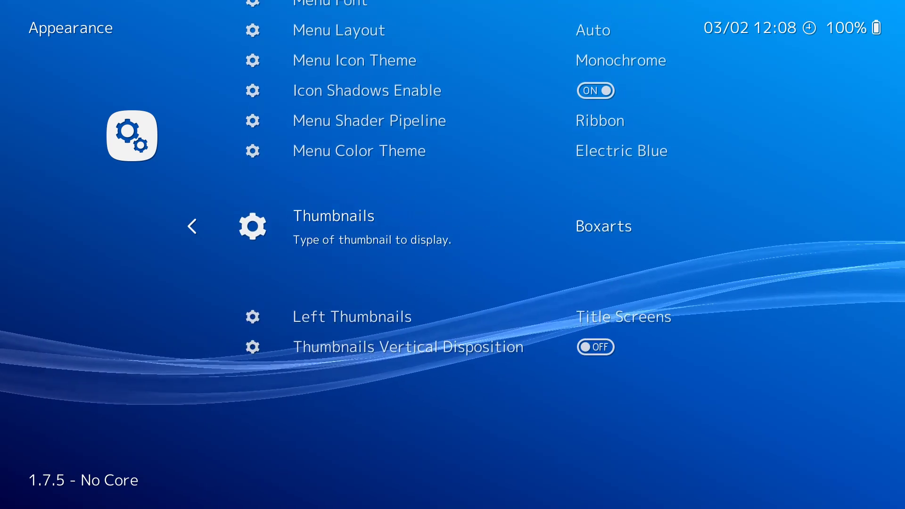
Check how the left and right thumbnails appear together in the Family Computer Disk System and Nintendo Entertainment System playlists.
key("BackSpace")
key("BackSpace")
key("Right")
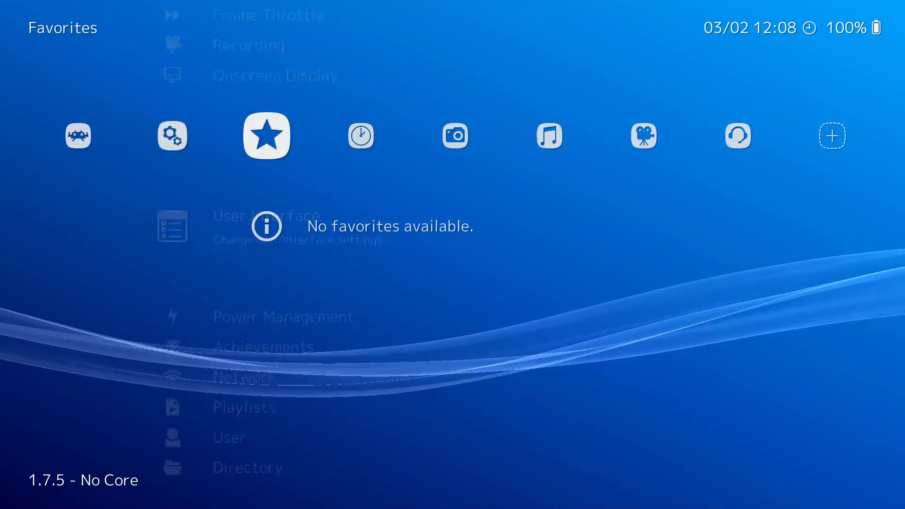
key("Right")
key("Right")
key("Right")
key("Right")
key("Right")
key("Right")
key("Right")
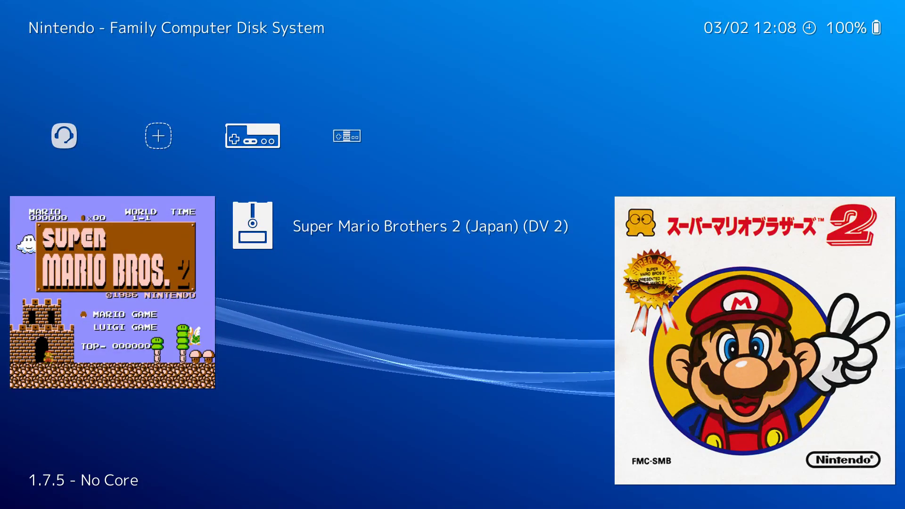
key("Right")
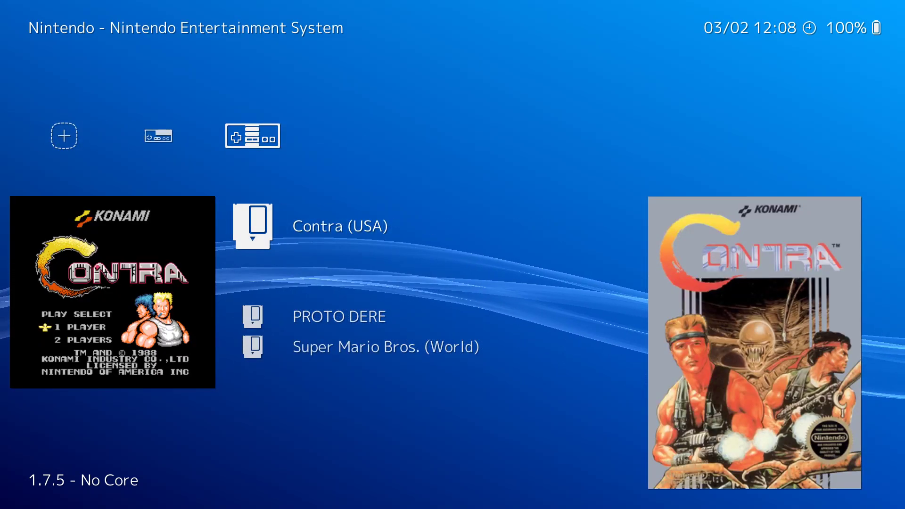
Turn on Thumbnails Vertical Disposition in the User Interface Appearance settings.
key("Left")
key("Left")
key("Left")
key("Left")
key("Left")
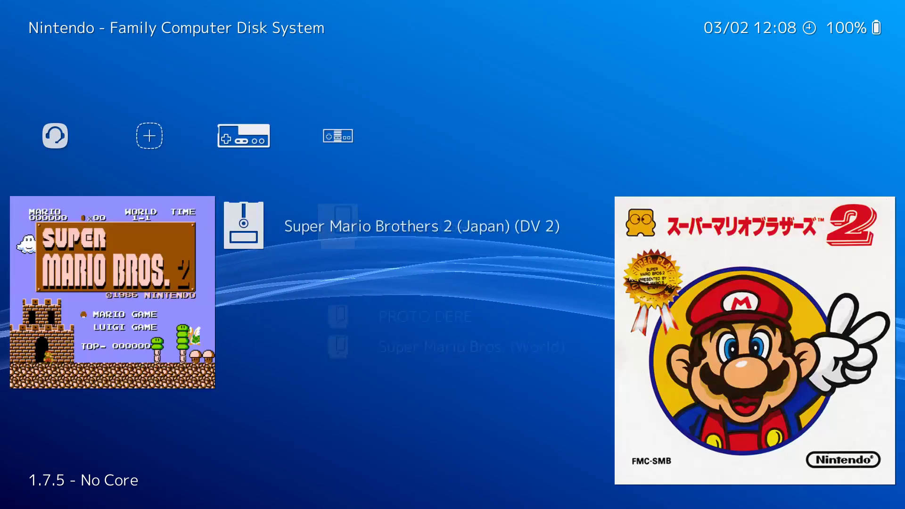
key("Left")
key("Left")
key("Left")
key("Left")
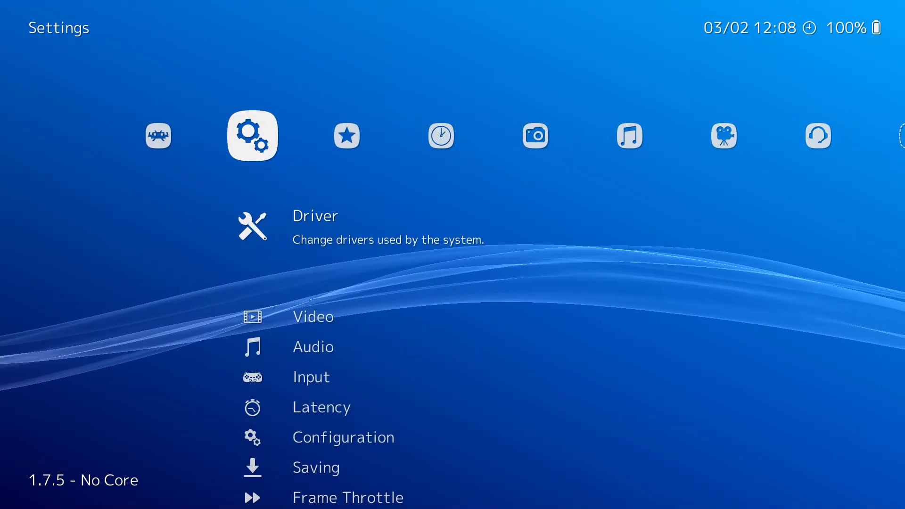
key("Down")
key("Down")
key("Down")
key("Down")
key("Down")
key("Down")
key("Down")
key("Down")
key("Down")
key("Down")
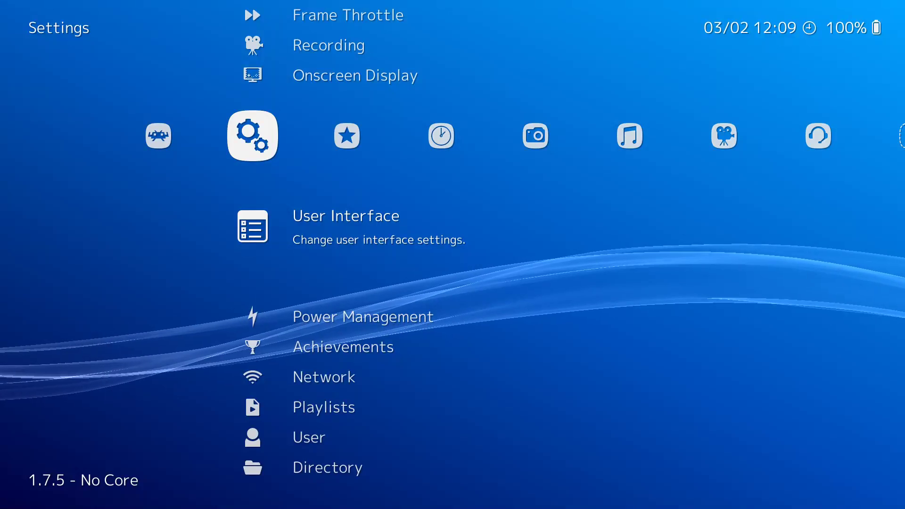
key("Return")
key("Down")
key("Return")
key("Down")
key("Down")
key("Down")
key("Down")
key("Down")
key("Down")
key("Down")
key("Down")
key("Down")
key("Down")
key("Down")
key("Down")
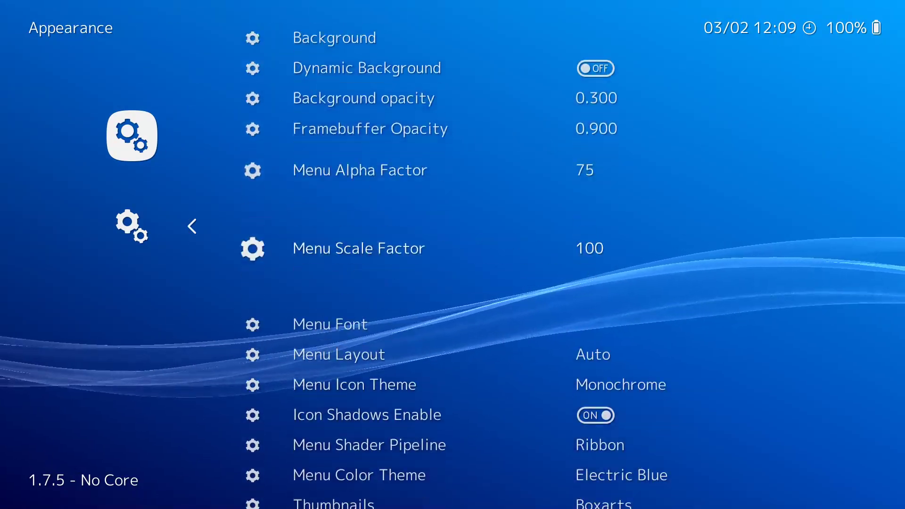
key("Down")
key("Down")
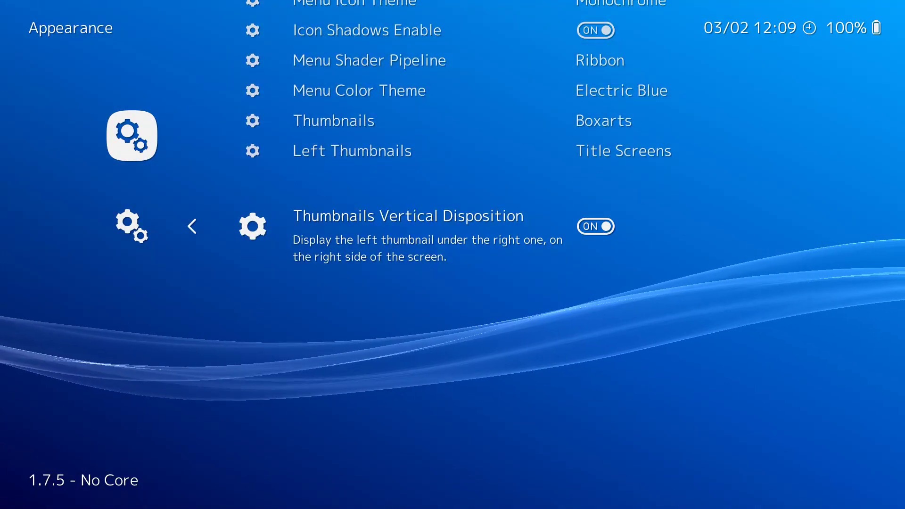
Check how the vertically stacked thumbnails look in the Family Computer Disk System and Nintendo Entertainment System playlists.
key("BackSpace")
key("BackSpace")
key("Right")
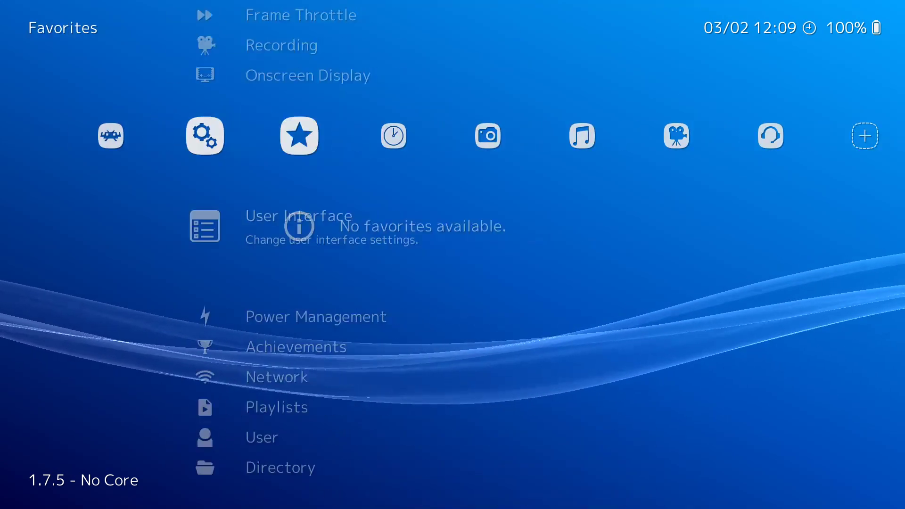
key("Right")
key("Right")
key("Right")
key("Right")
key("Right")
key("Right")
key("Right")
key("Right")
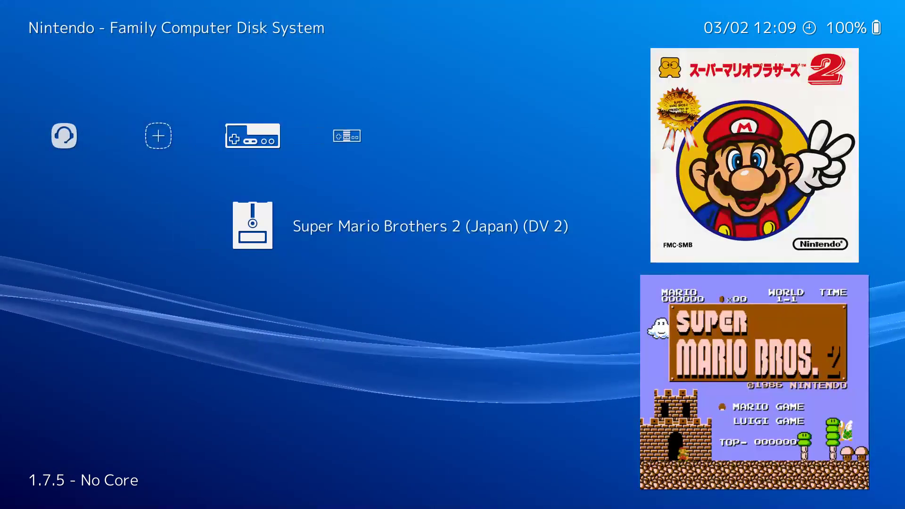
key("Right")
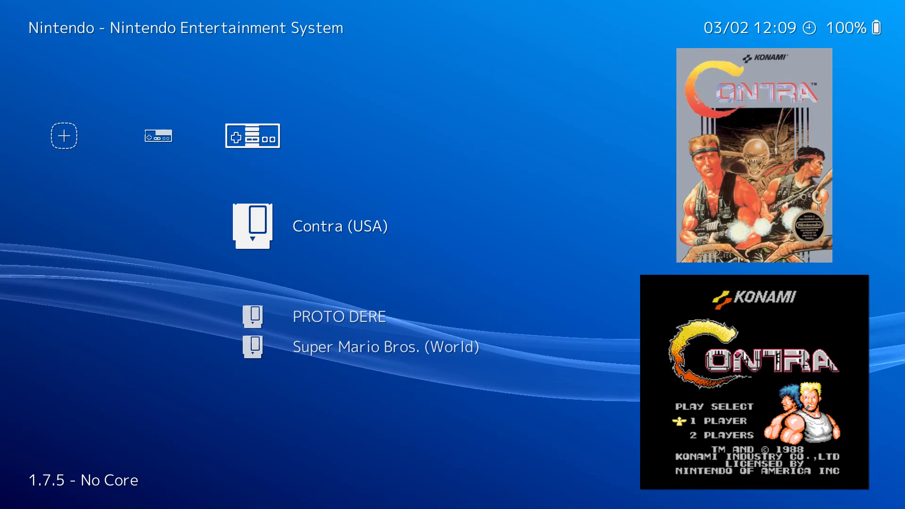
key("Left")
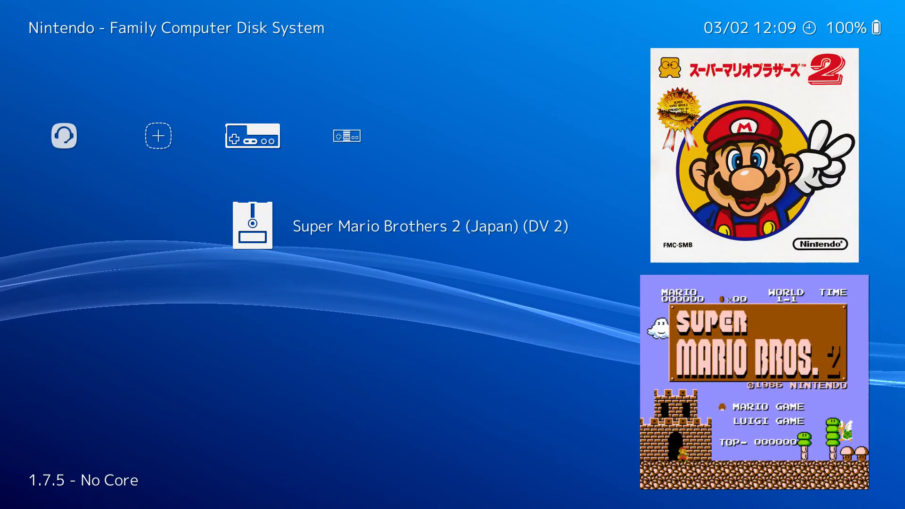
Turn Thumbnails Vertical Disposition back off in the Appearance settings.
key("Left")
key("Left")
key("Left")
key("Left")
key("Left")
key("Left")
key("Left")
key("Left")
key("Left")
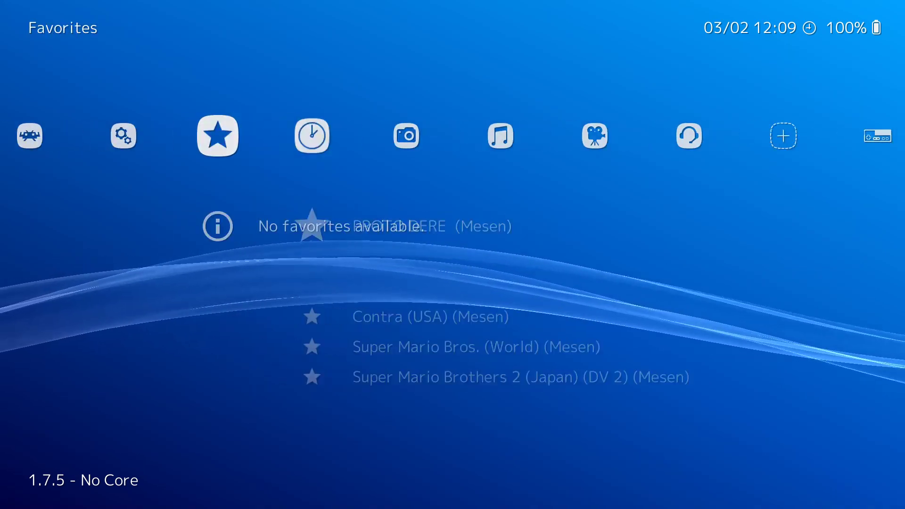
key("Right")
key("Down")
key("Down")
key("Down")
key("Down")
key("Down")
key("Down")
key("Down")
key("Down")
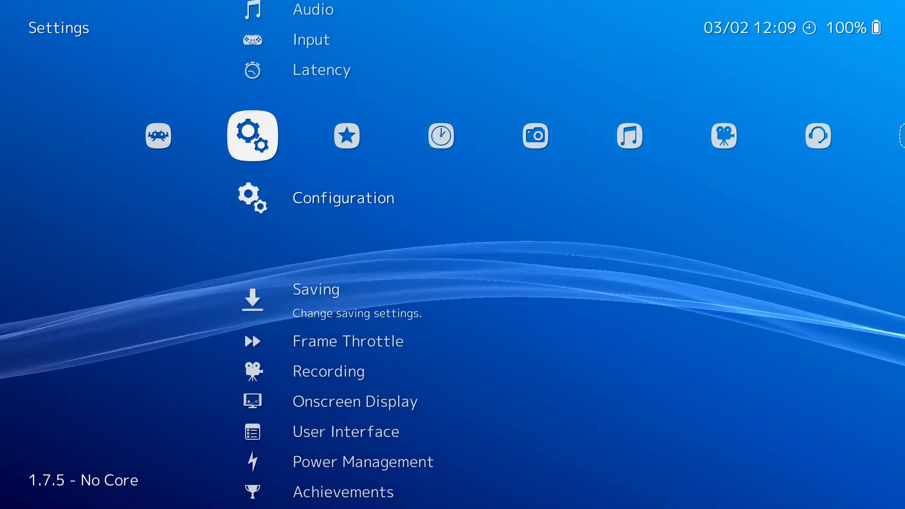
key("Down")
key("Down")
key("Down")
key("Up")
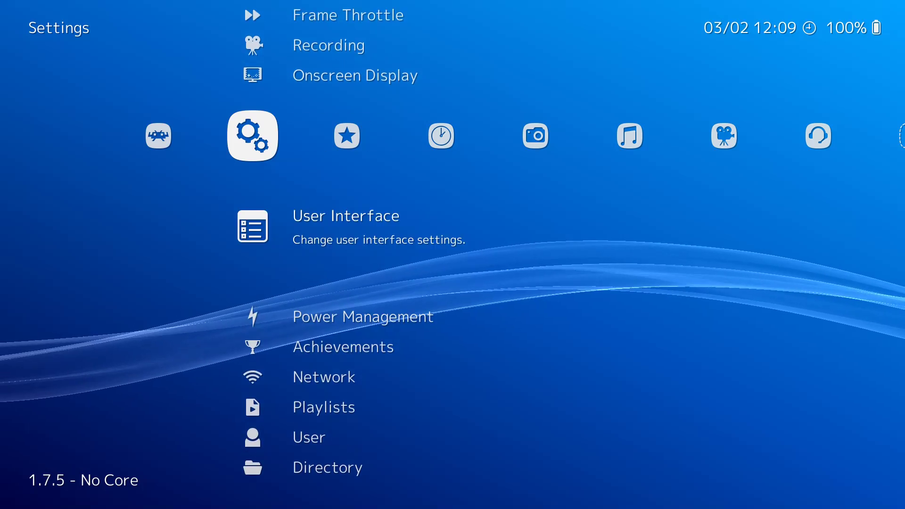
key("Return")
key("Return")
key("Down")
key("Down")
key("Down")
key("Down")
key("Down")
key("Down")
key("Down")
key("Down")
key("Down")
key("Down")
key("Down")
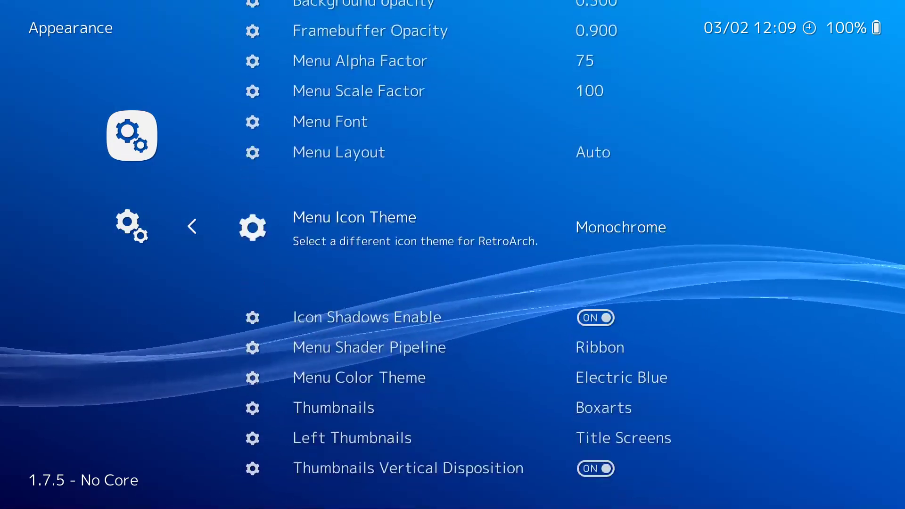
key("Down")
key("Down")
key("Down")
key("Return")
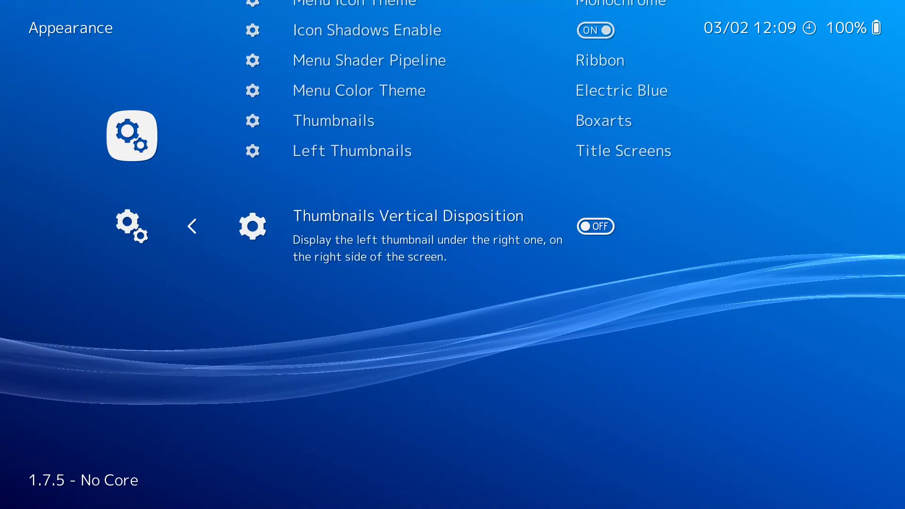
Review the side-by-side thumbnails of Super Mario Brothers 2, Contra and PROTO DERE in the two Nintendo playlists.
key("BackSpace")
key("BackSpace")
key("Right")
key("Right")
key("Right")
key("Right")
key("Right")
key("Right")
key("Right")
key("Right")
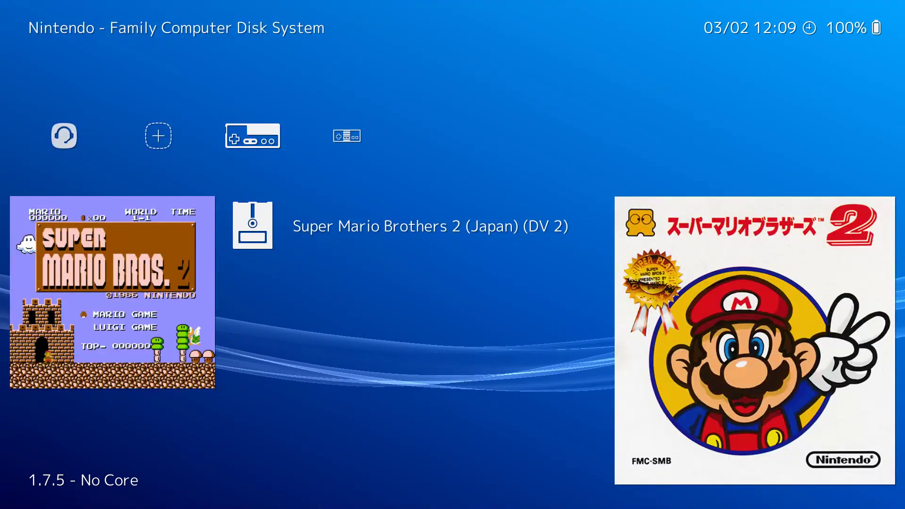
key("Right")
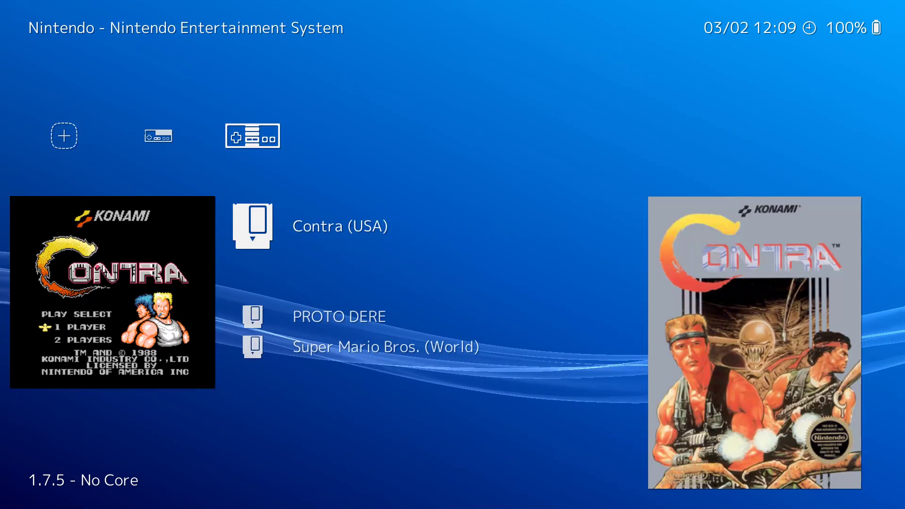
key("Down")
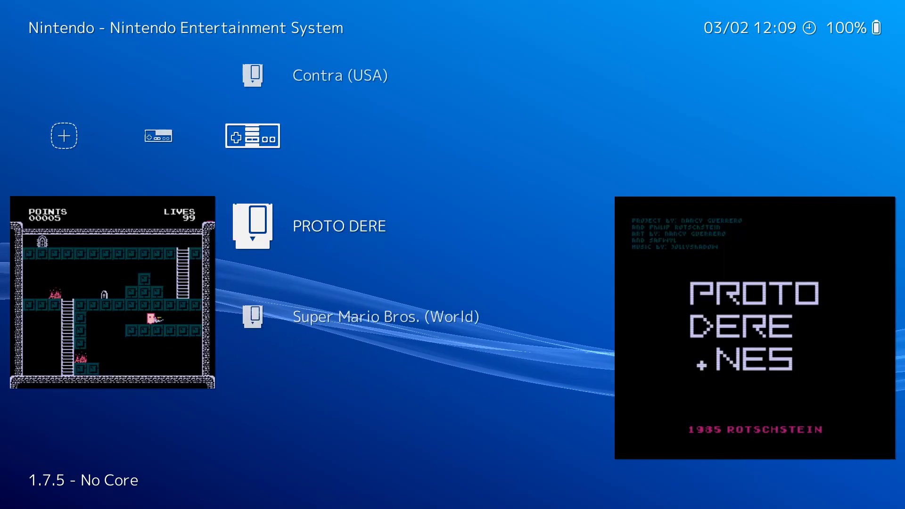
key("Down")
key("Up")
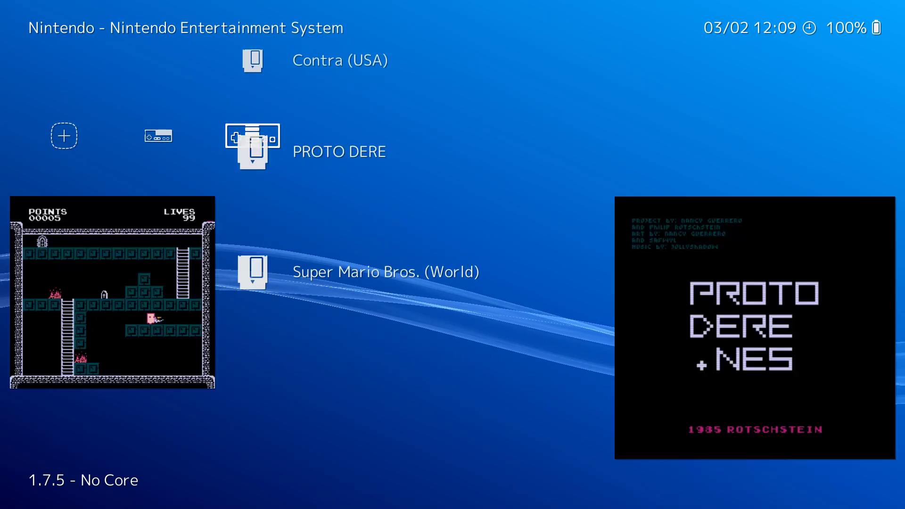
key("Up")
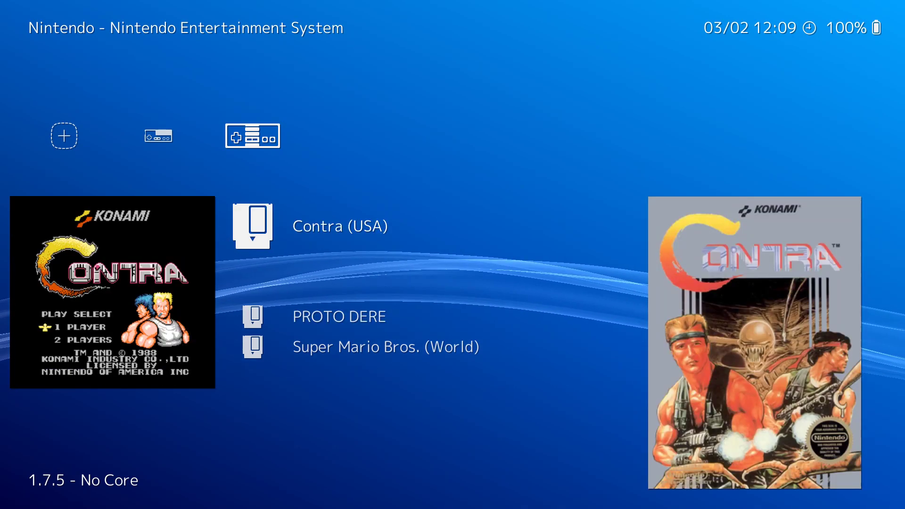
key("Left")
key("Right")
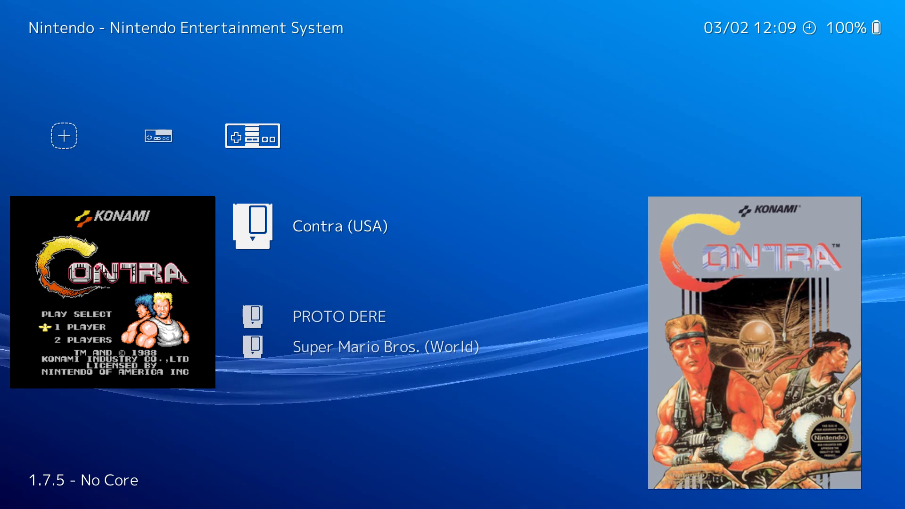
key("Left")
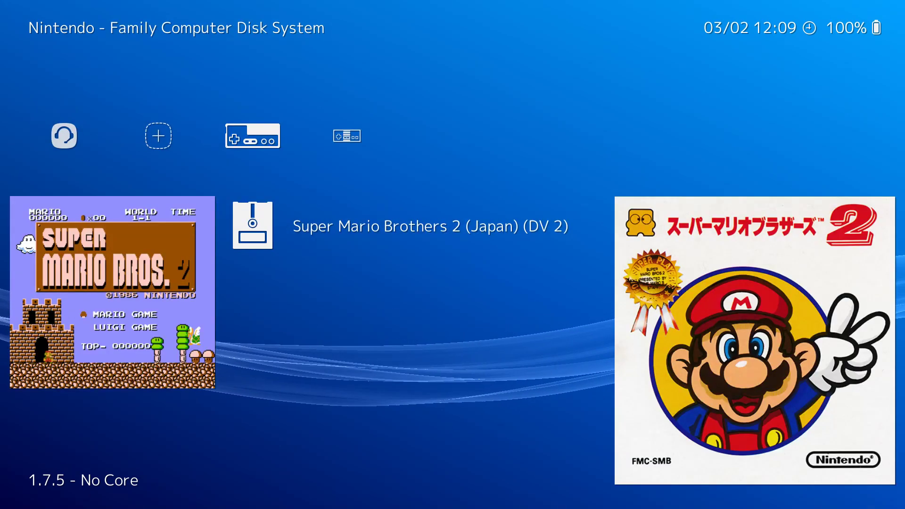
key("Right")
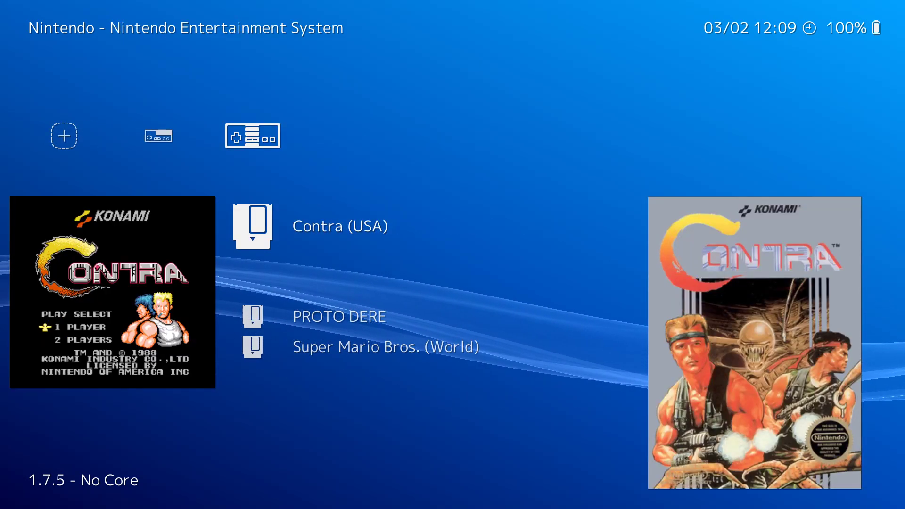
Quit RetroArch from its Main Menu.
key("Left")
key("Left")
key("Left")
key("Left")
key("Left")
key("Left")
key("Left")
key("Left")
key("Left")
key("Left")
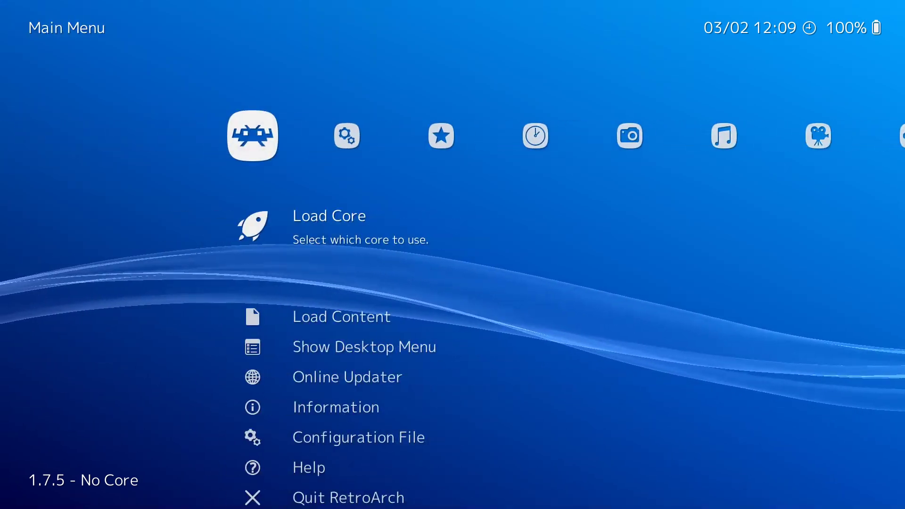
key("Up")
key("Return")
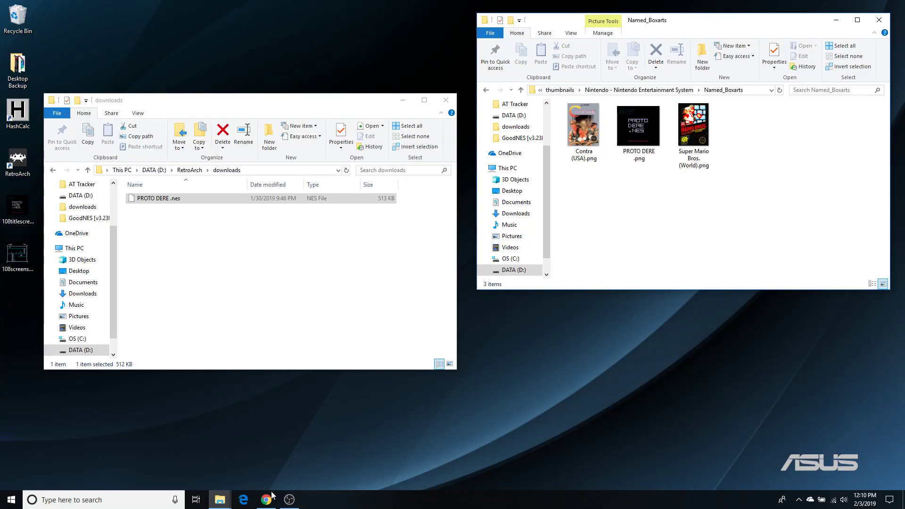
Switch to Chrome, return from the Libretro thumbnails guide to the RetroArch home page and dismiss the downloads bar.
left_click(267, 499)
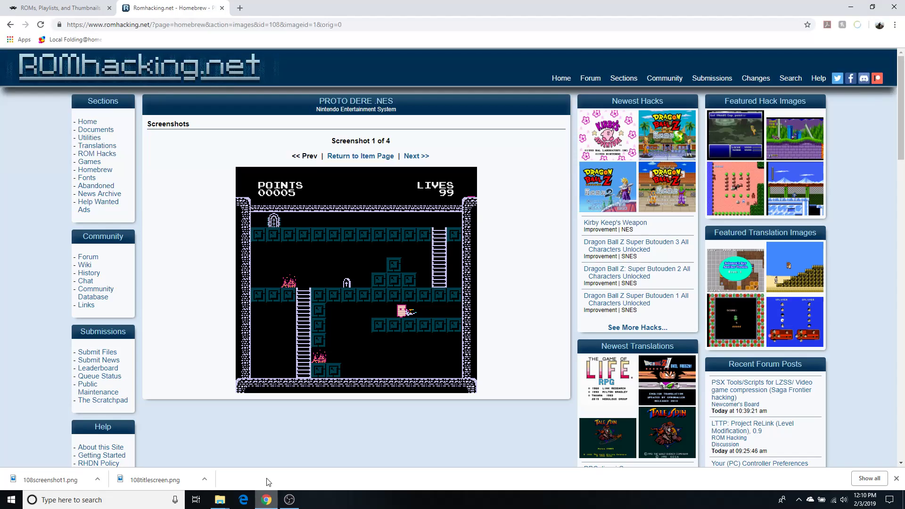
left_click(66, 8)
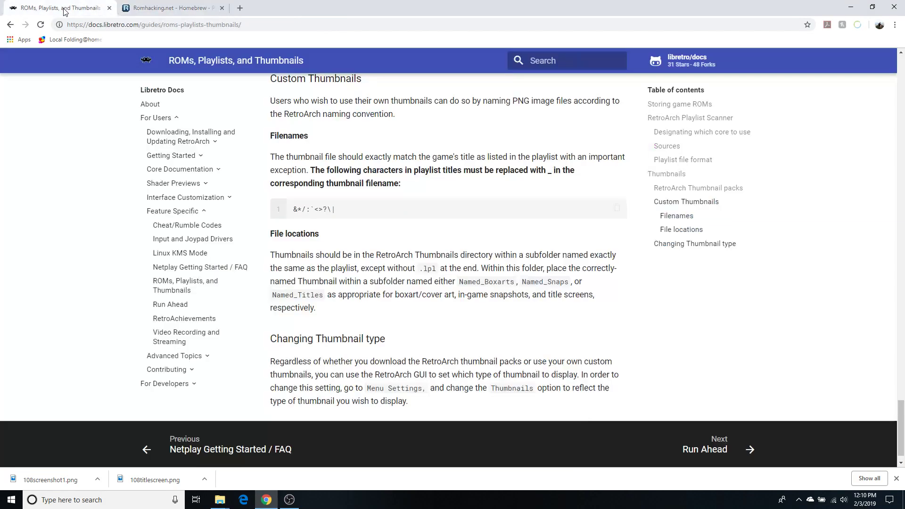
left_click(10, 25)
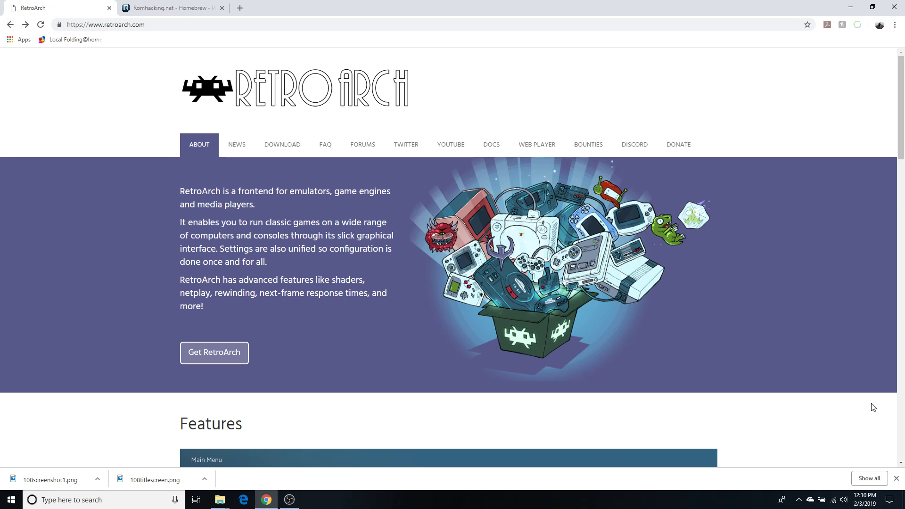
left_click(897, 479)
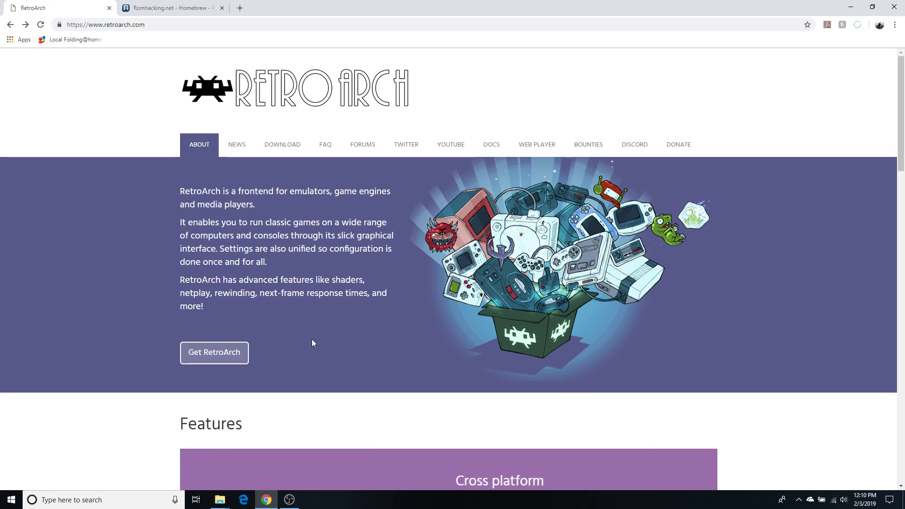